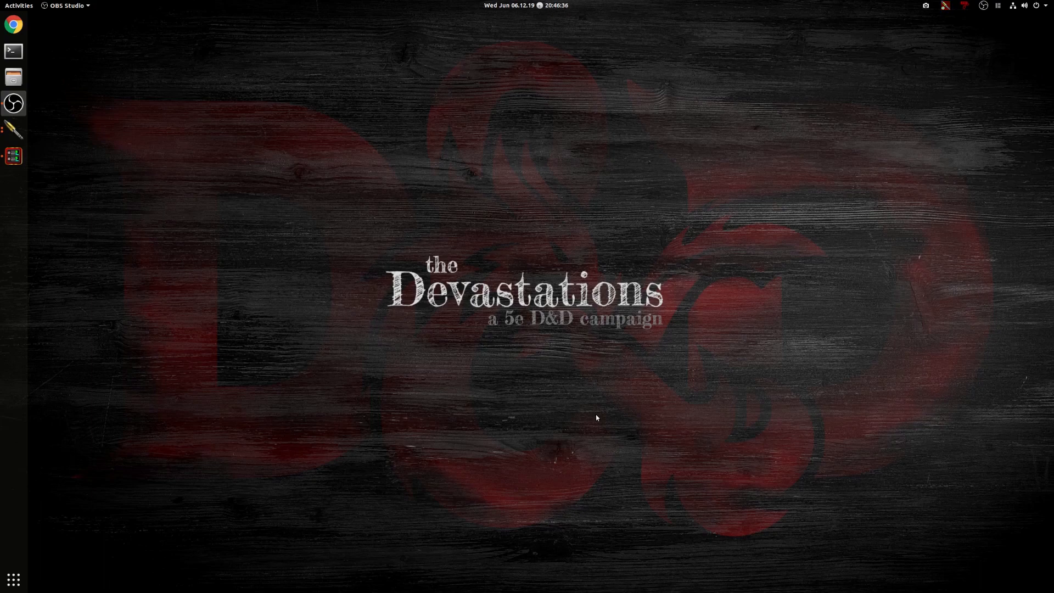
Step: Open gimp.org in Chrome to view GIMP's download page, and close it after viewing
click(13, 24)
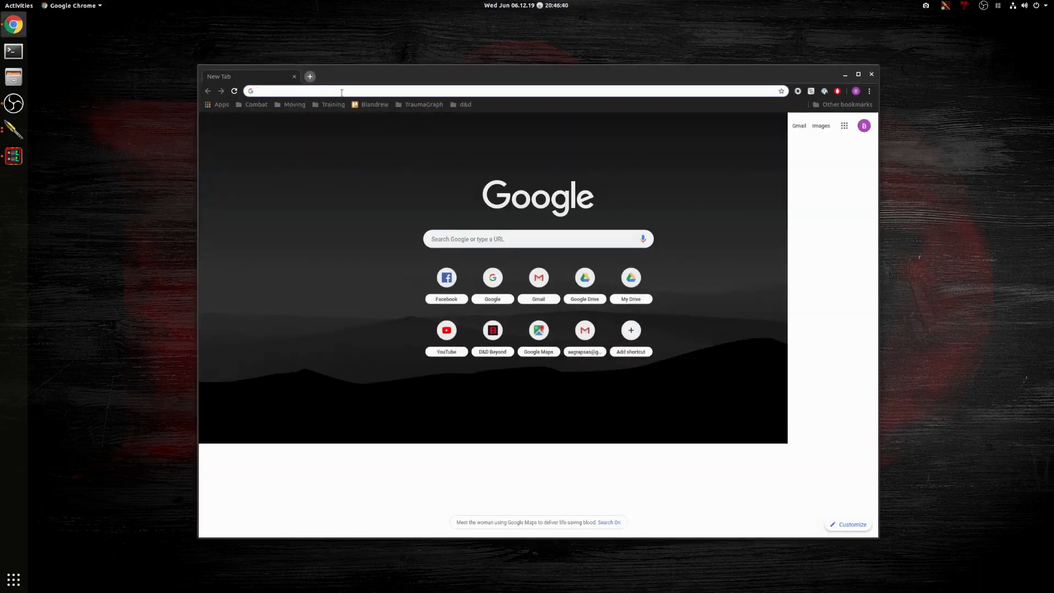
text(gimp.org)
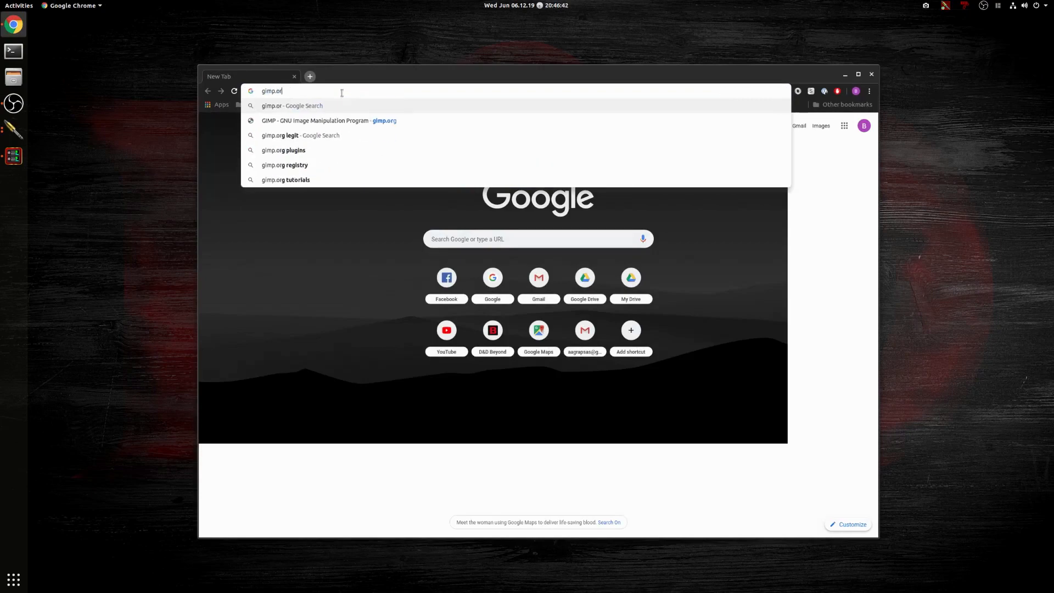
key(Return)
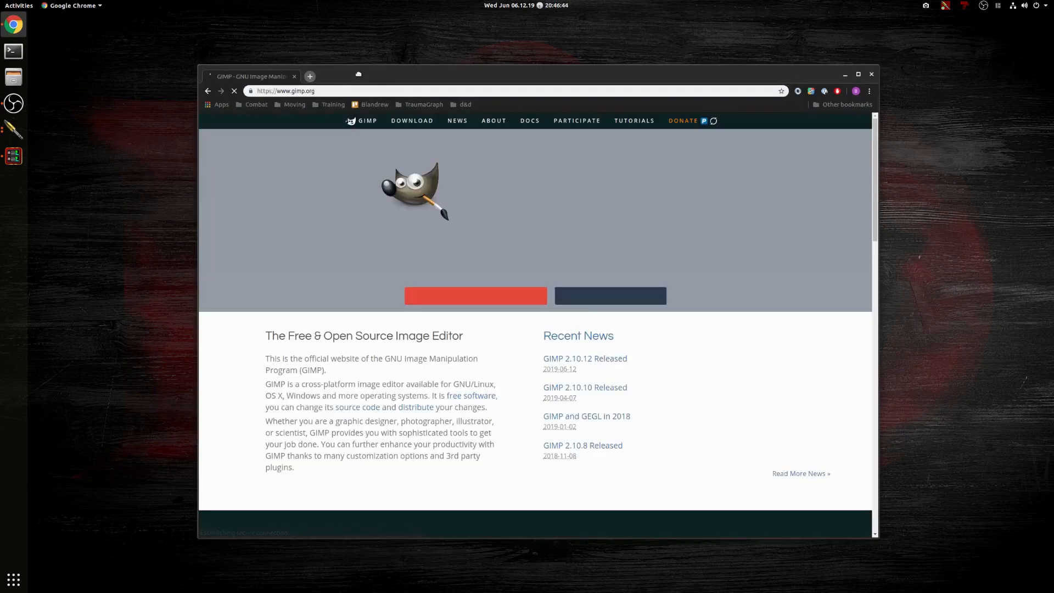
drag(358, 74, 334, 67)
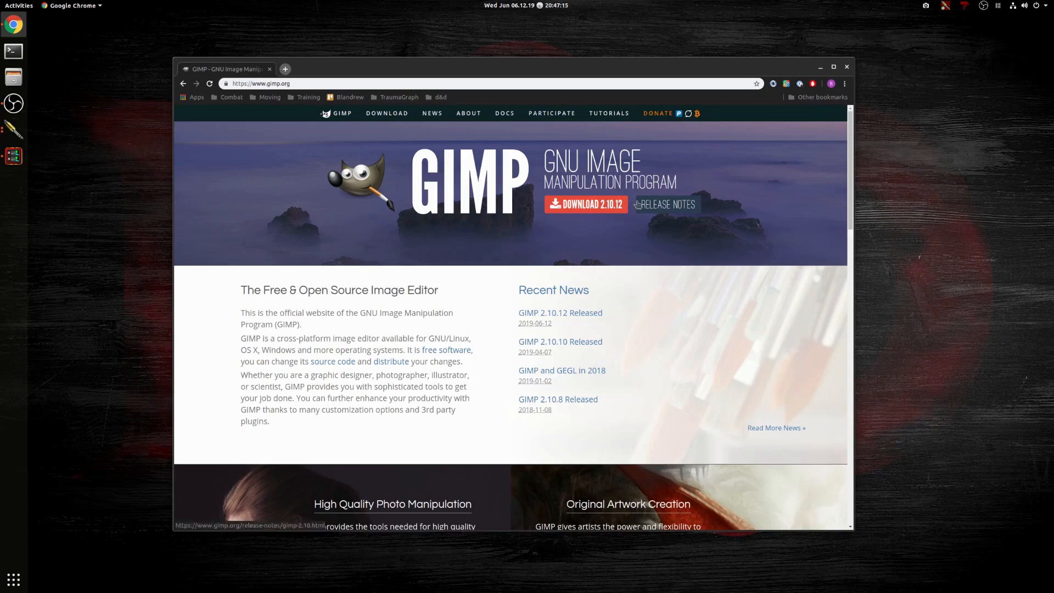
click(269, 71)
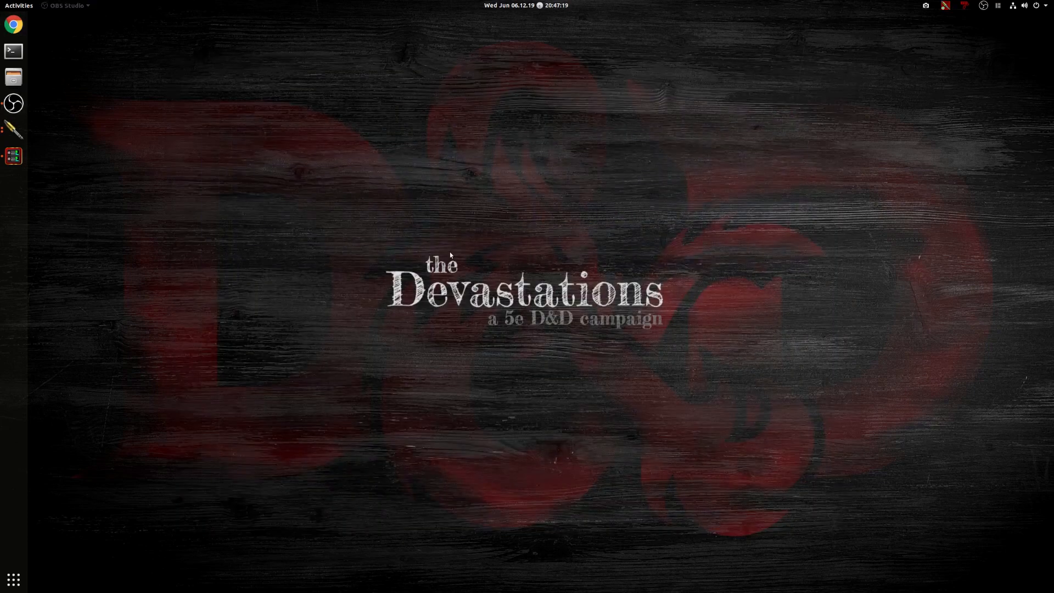
Step: Launch GIMP and move its window away from the screen's edge so it no longer fills the desktop
key(super)
text(gimp)
key(Return)
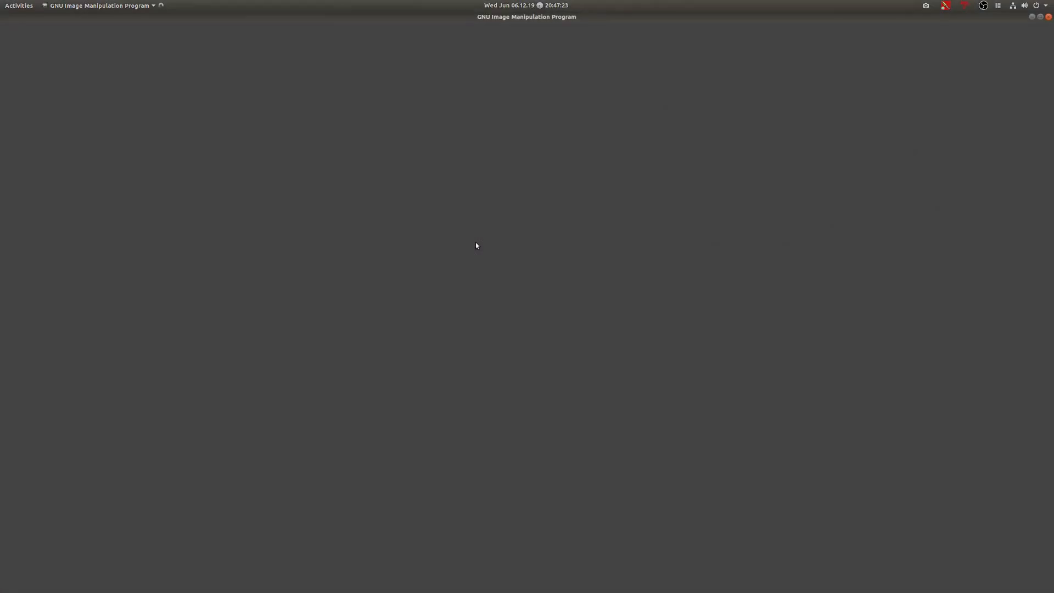
drag(377, 18, 433, 70)
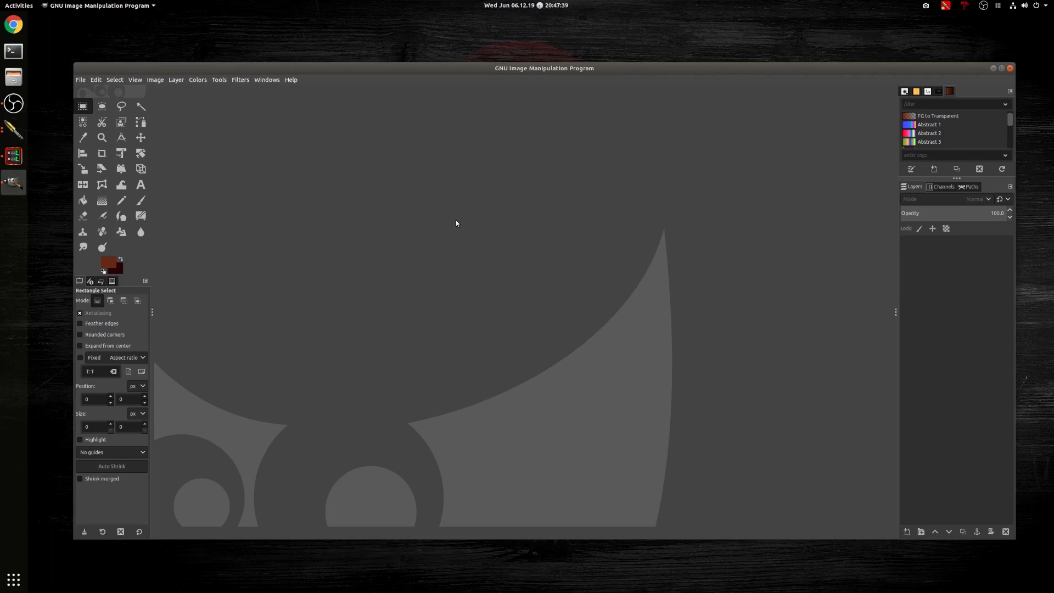
Step: Create a new image 1920 px wide and 1080 px high
right_click(367, 158)
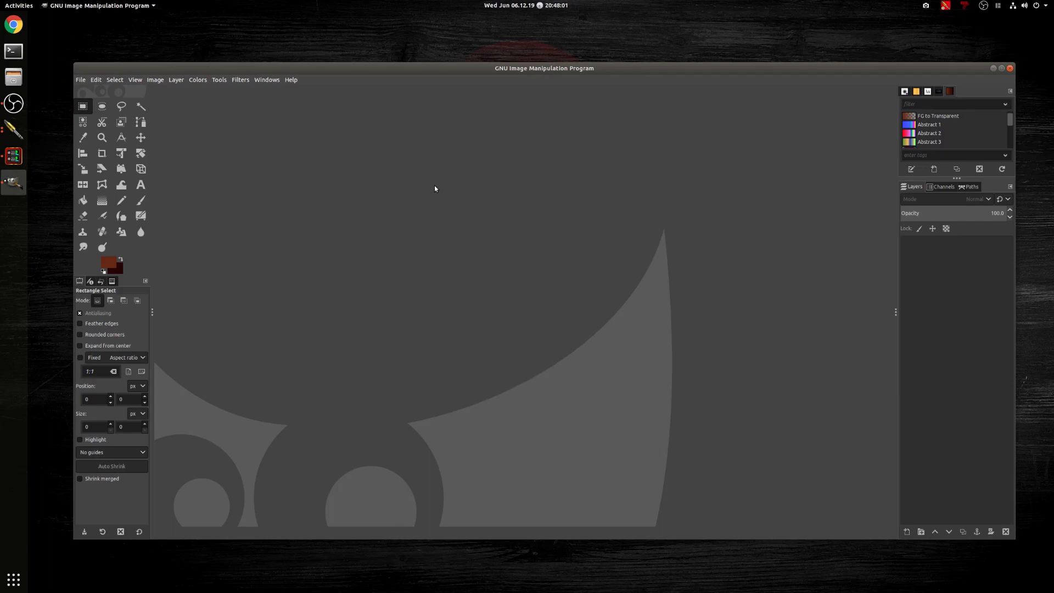
right_click(435, 188)
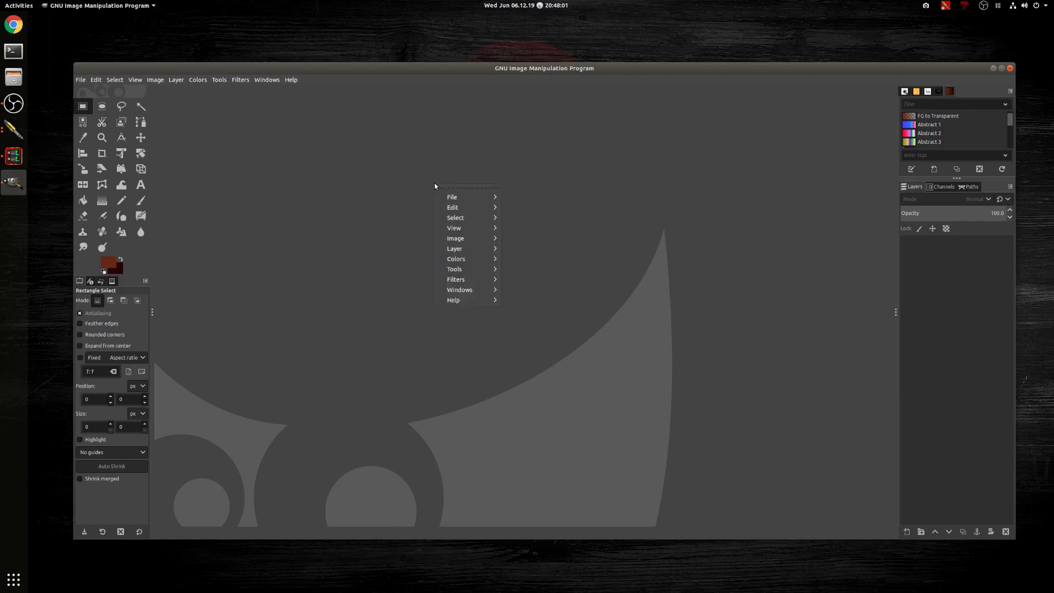
mouse_move(458, 199)
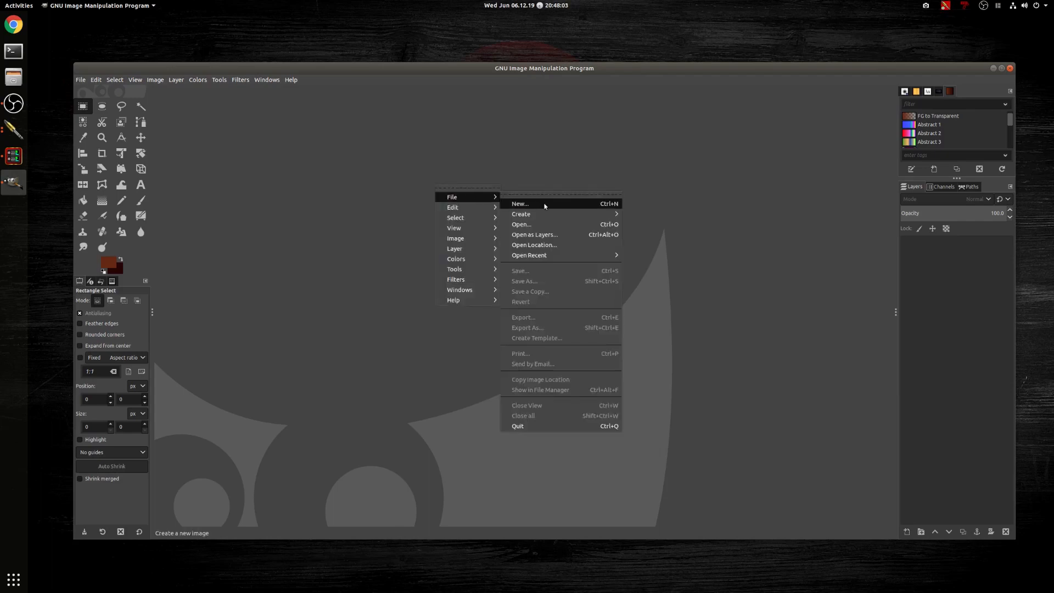
click(545, 206)
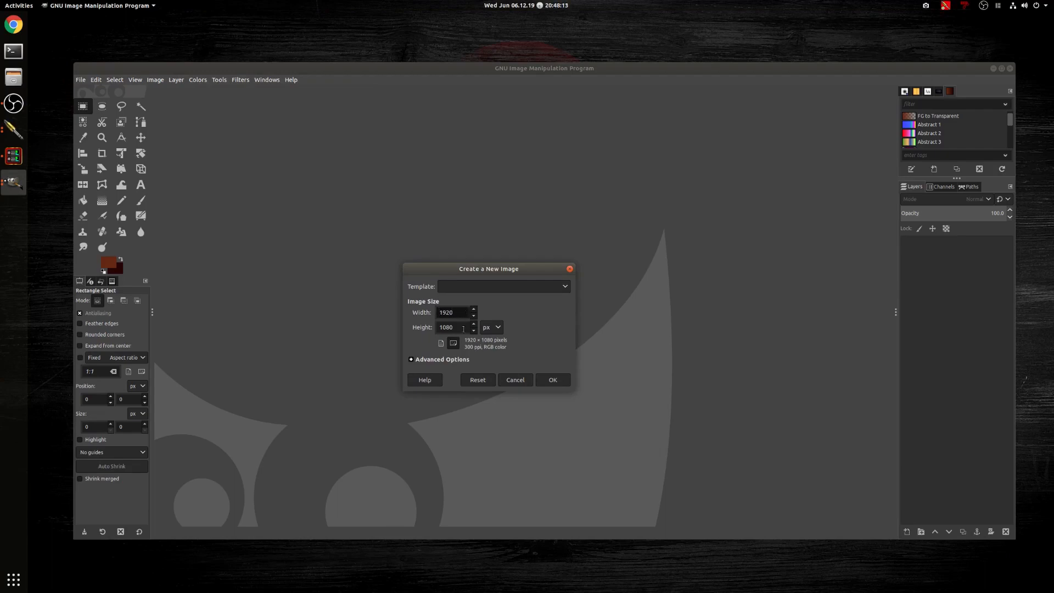
click(553, 380)
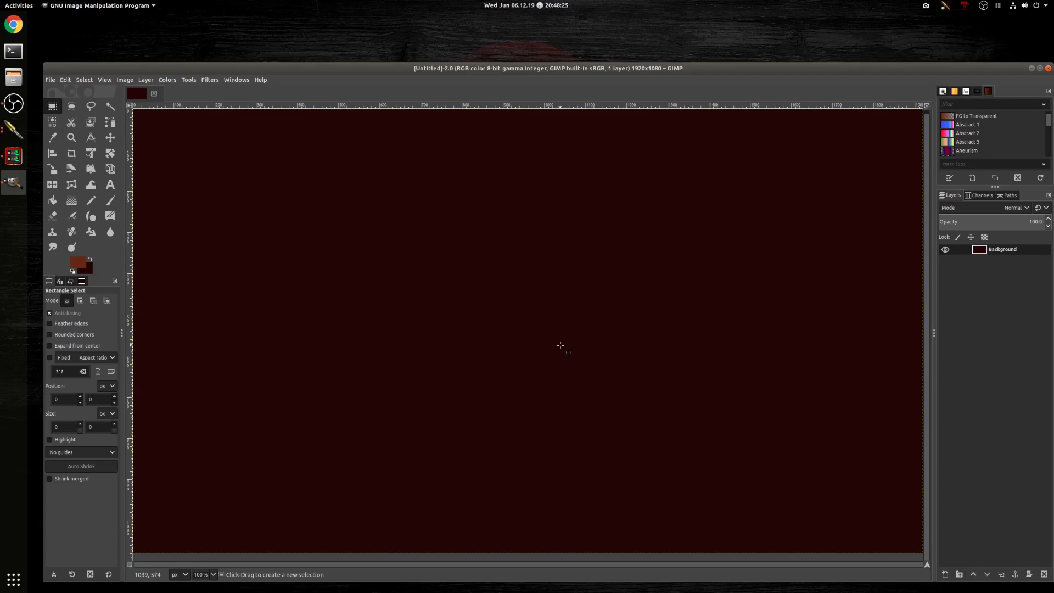
Step: Switch to Chrome on pixabay.com and browse the free stock images on its home page
key(alt+Tab)
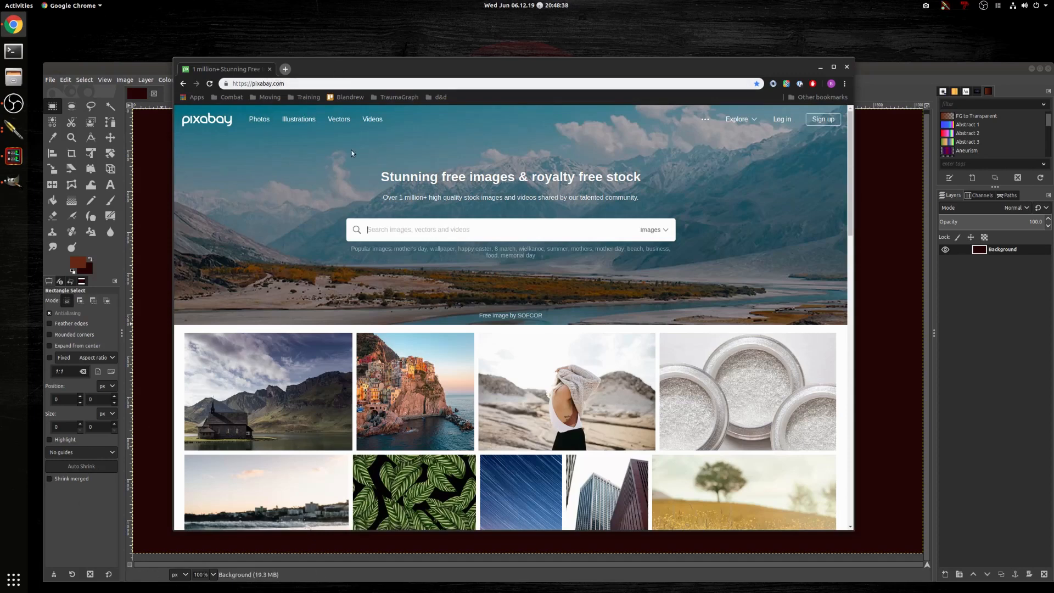
click(407, 232)
click(820, 66)
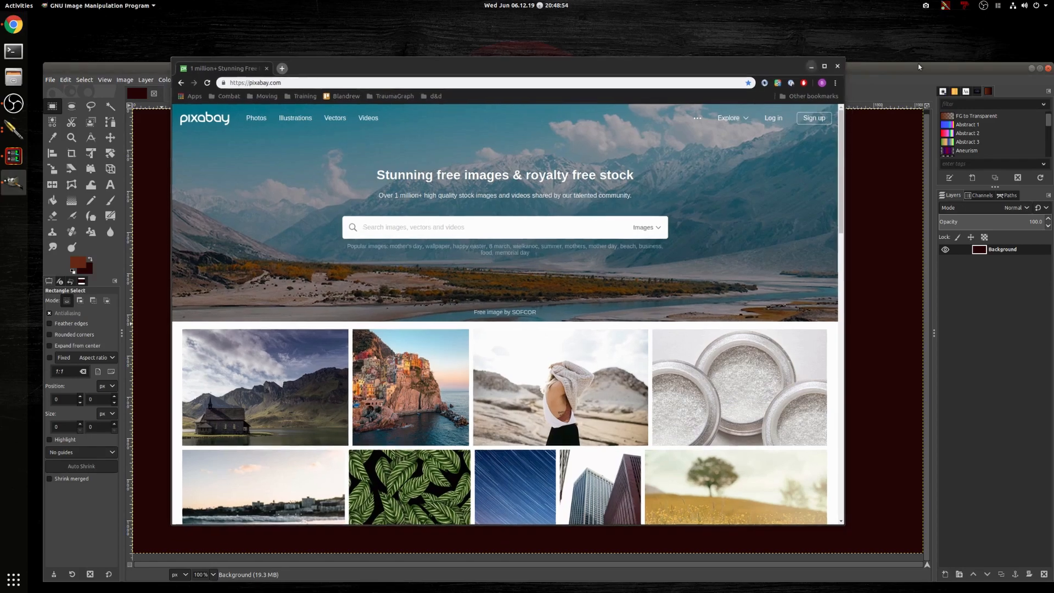
click(1031, 69)
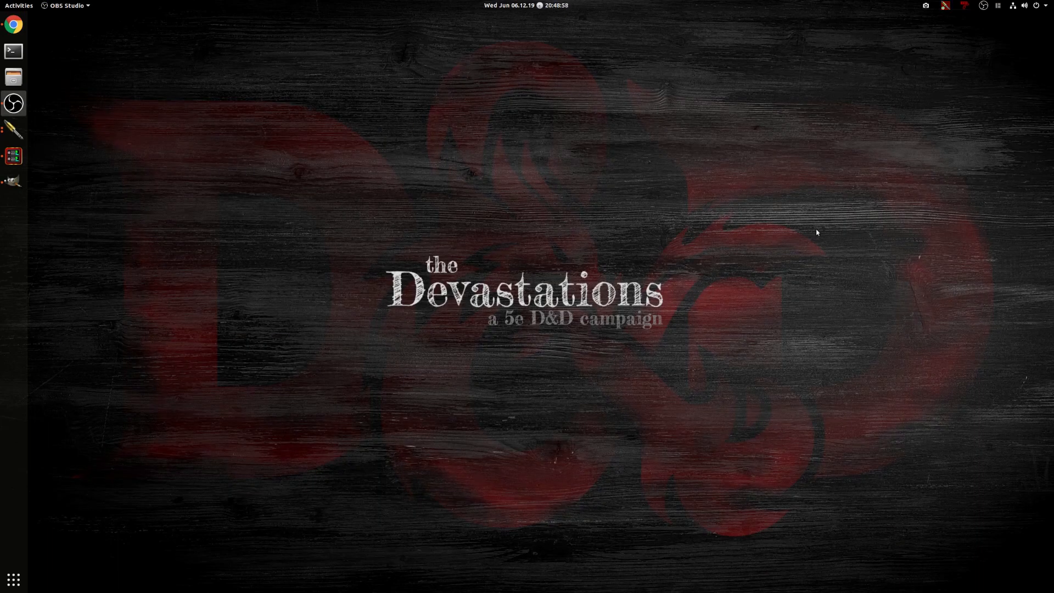
click(14, 24)
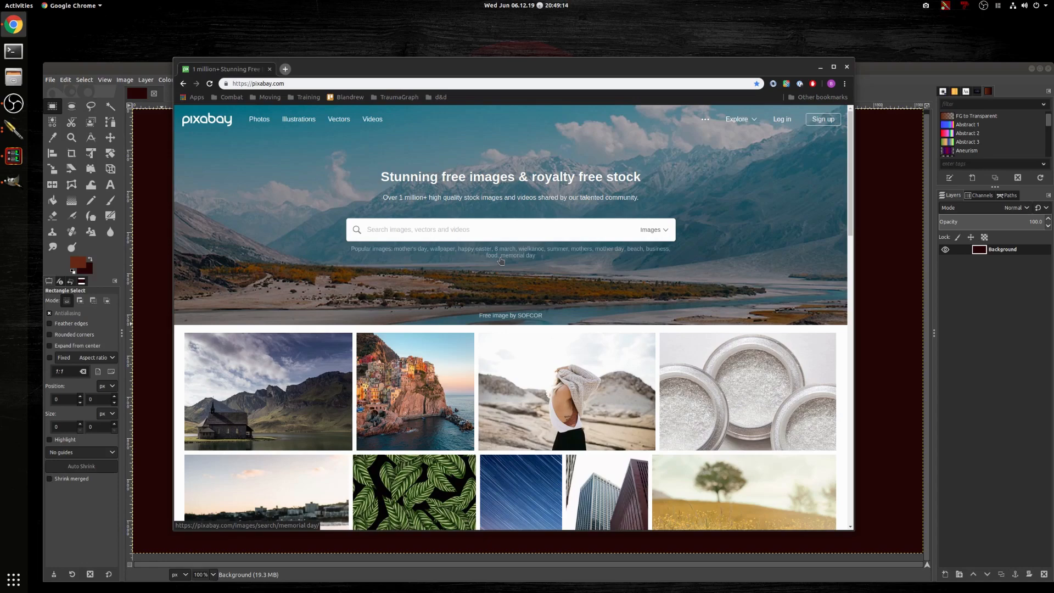
scroll(501, 261, down, 3)
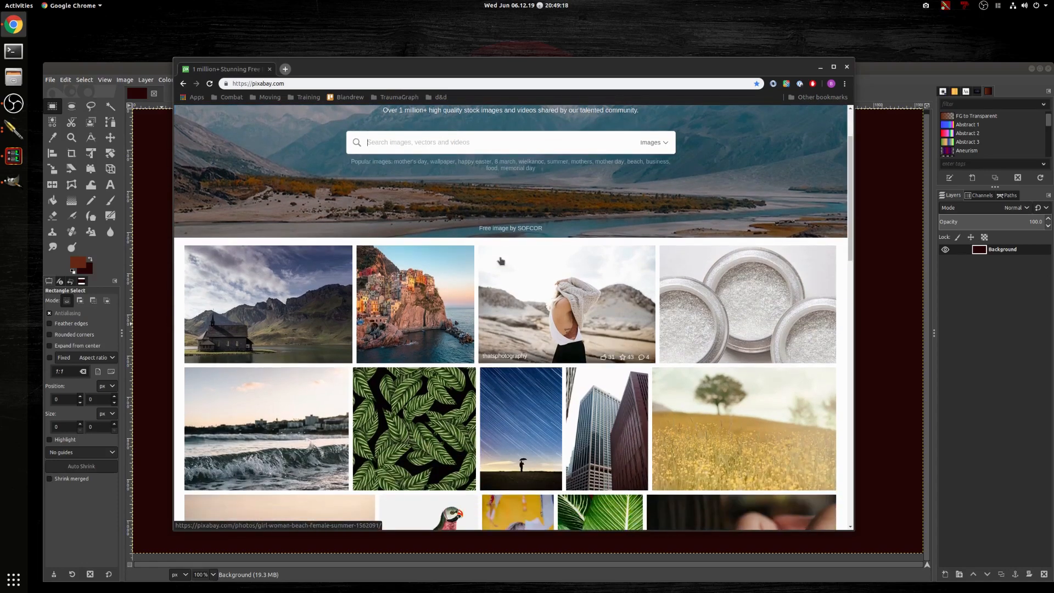
scroll(501, 261, down, 6)
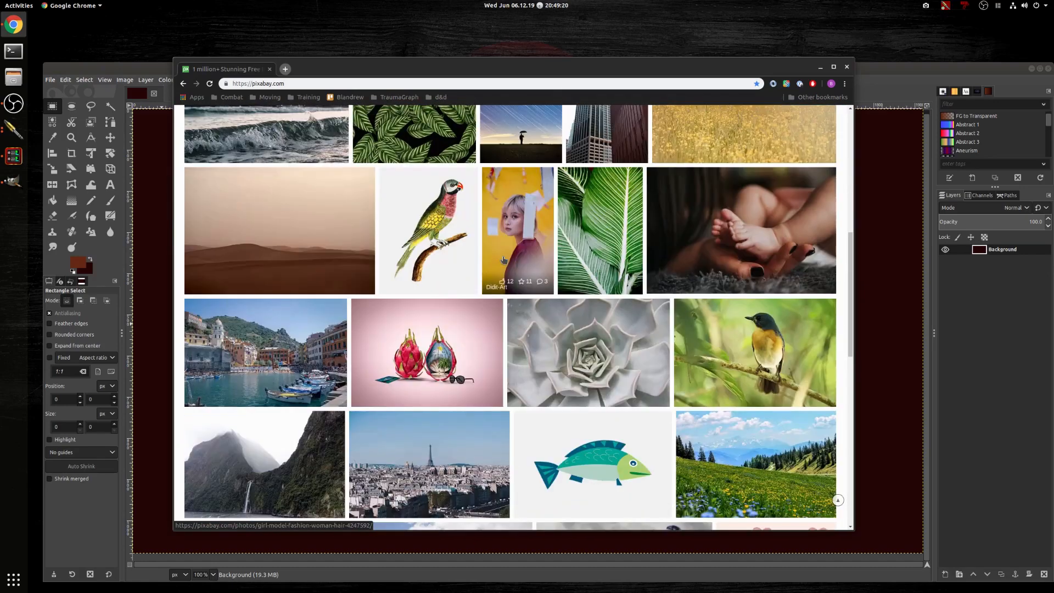
scroll(503, 259, down, 9)
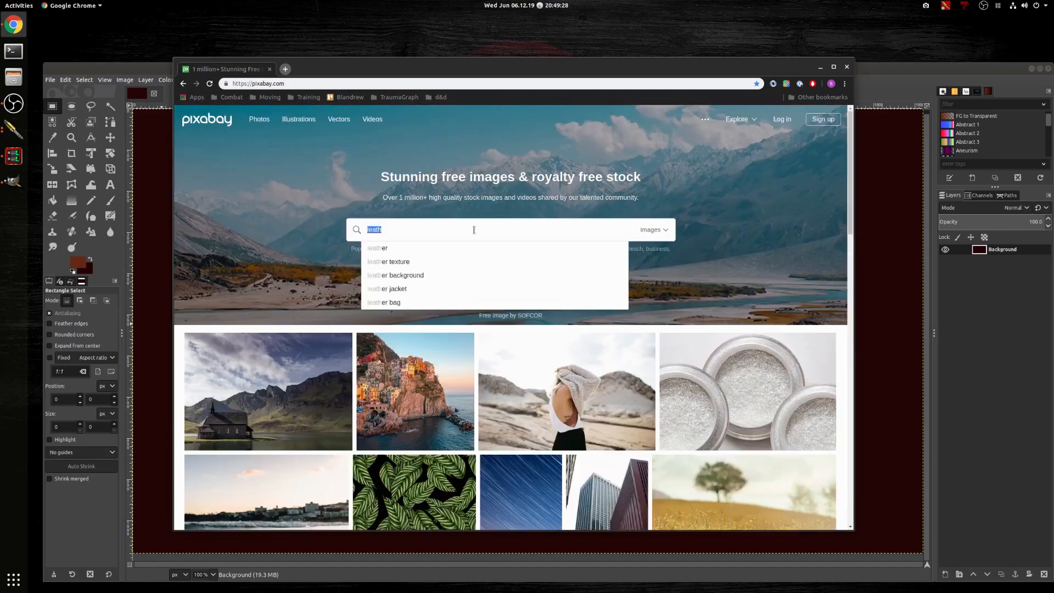
Step: Search Pixabay for "leather" and open the reddish-brown cracked leather skin texture photo
key(BackSpace)
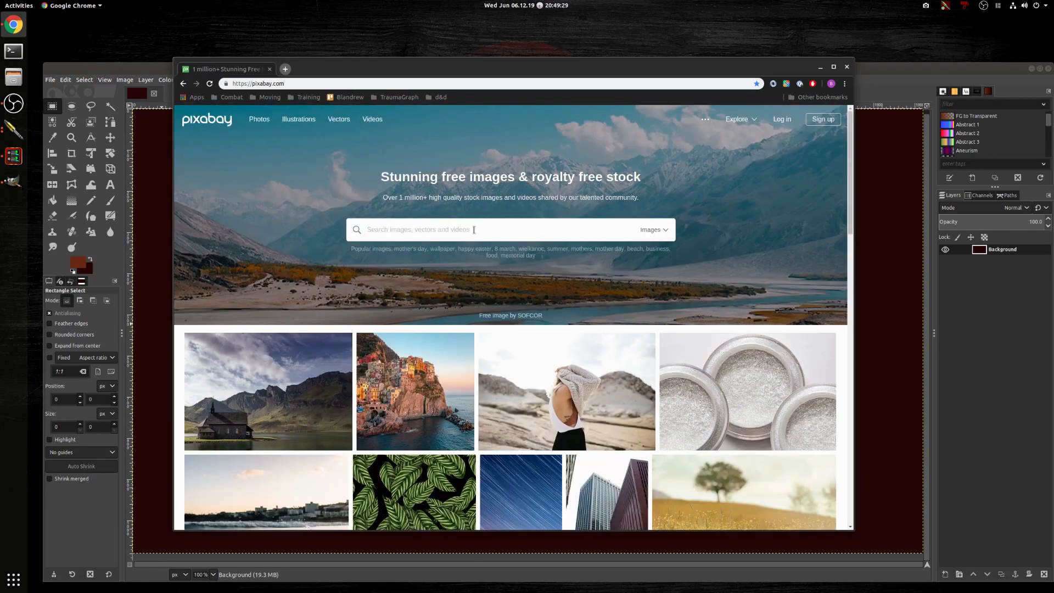
text(leather)
key(Return)
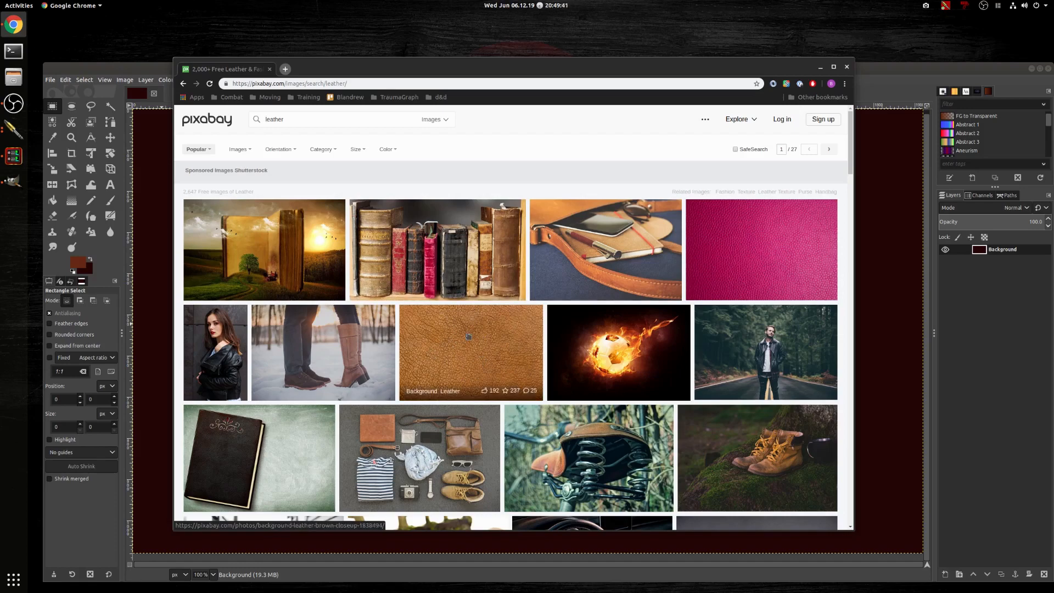
scroll(464, 337, down, 3)
scroll(460, 338, down, 2)
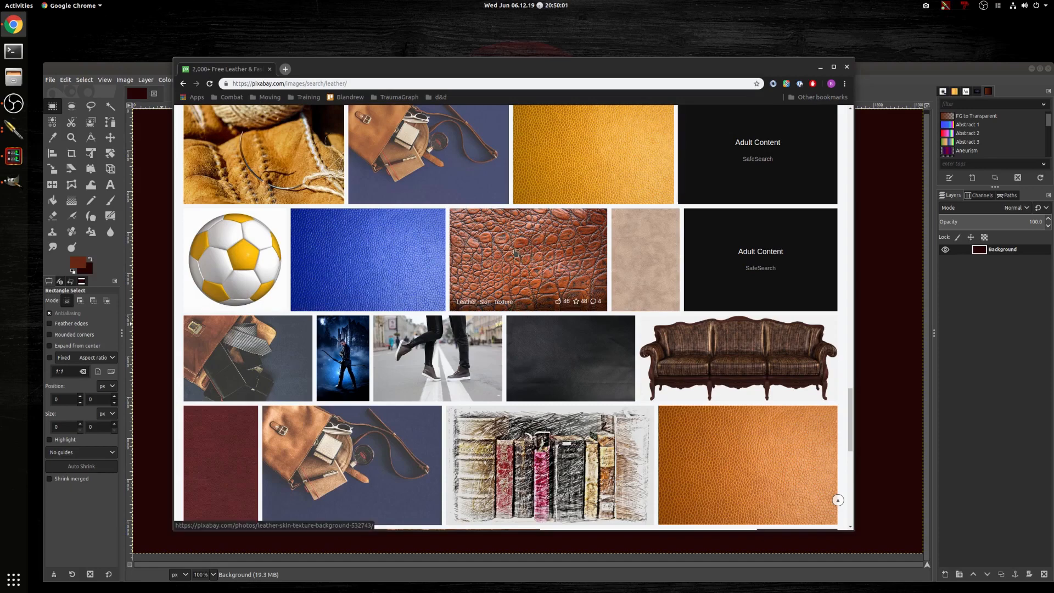
click(505, 253)
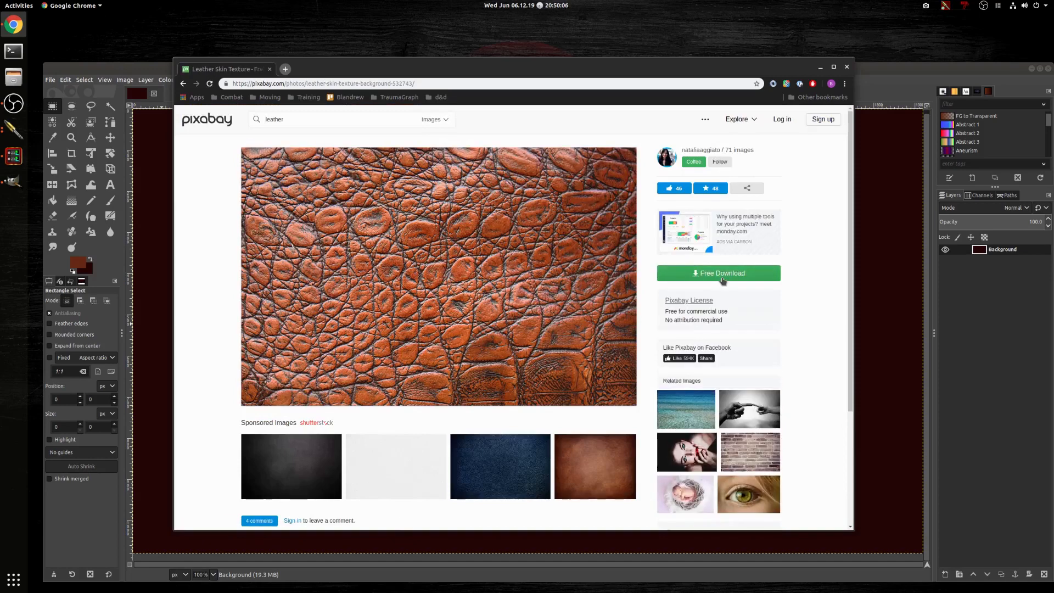
Step: Download the leather texture photo as a 1920×1254 JPG
click(722, 279)
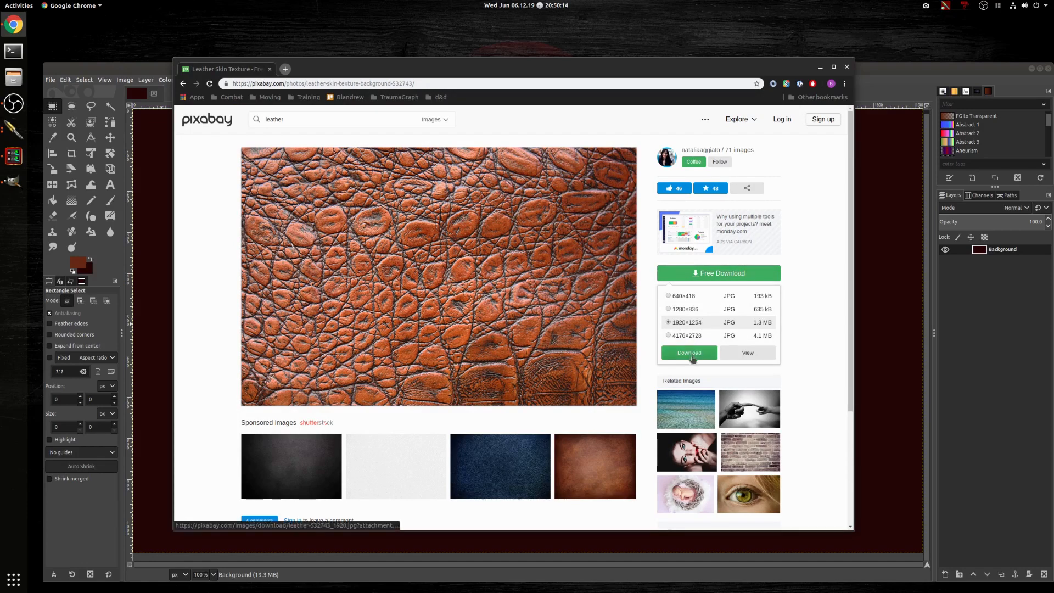
click(692, 359)
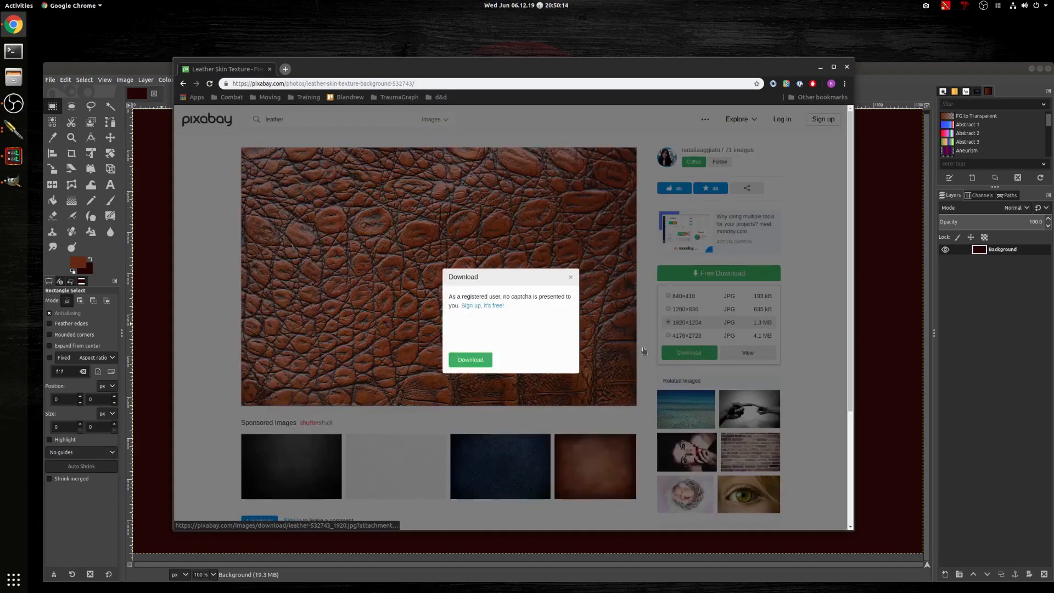
click(468, 361)
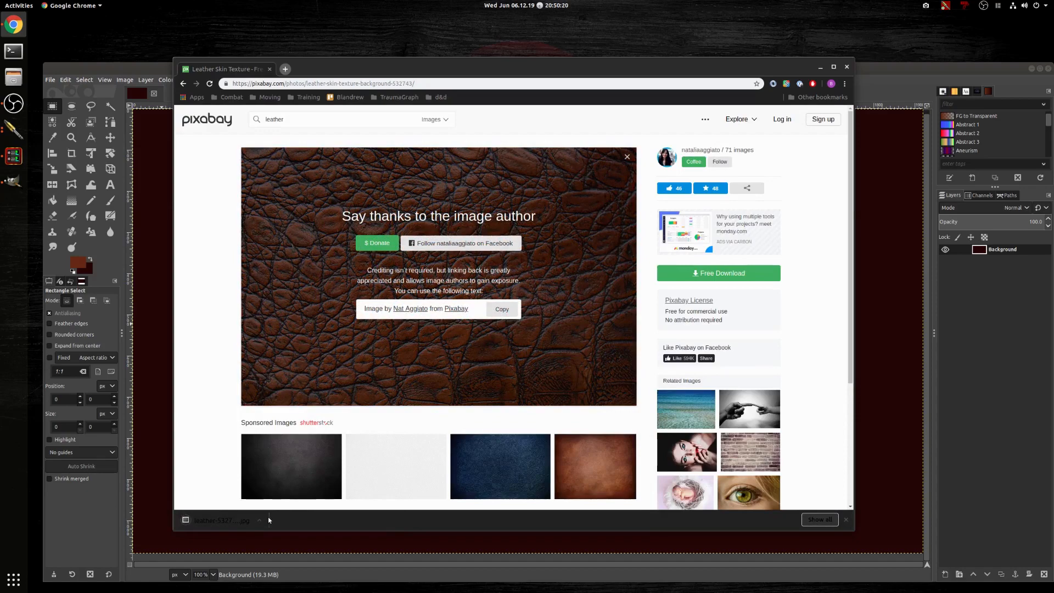
Step: Show the downloaded leather JPG in its folder and add it to the new GIMP image as a layer
click(259, 519)
click(285, 558)
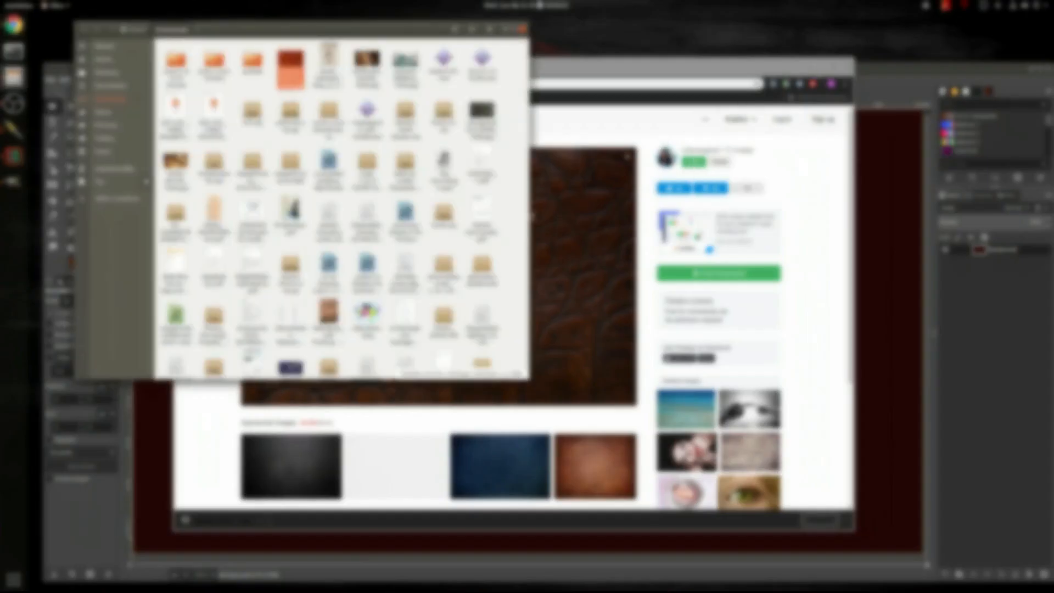
click(820, 68)
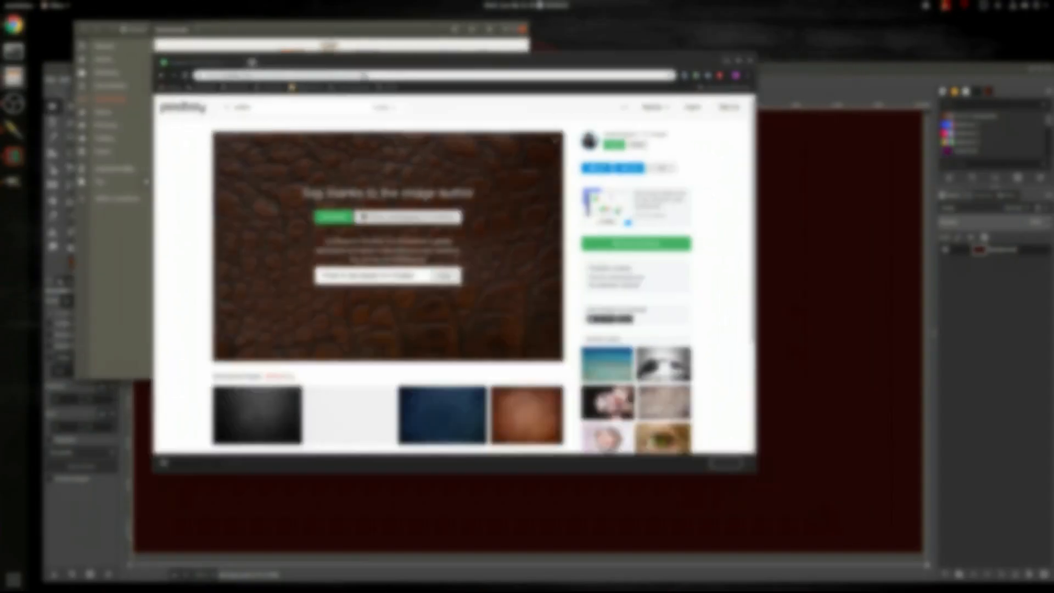
drag(291, 60, 690, 253)
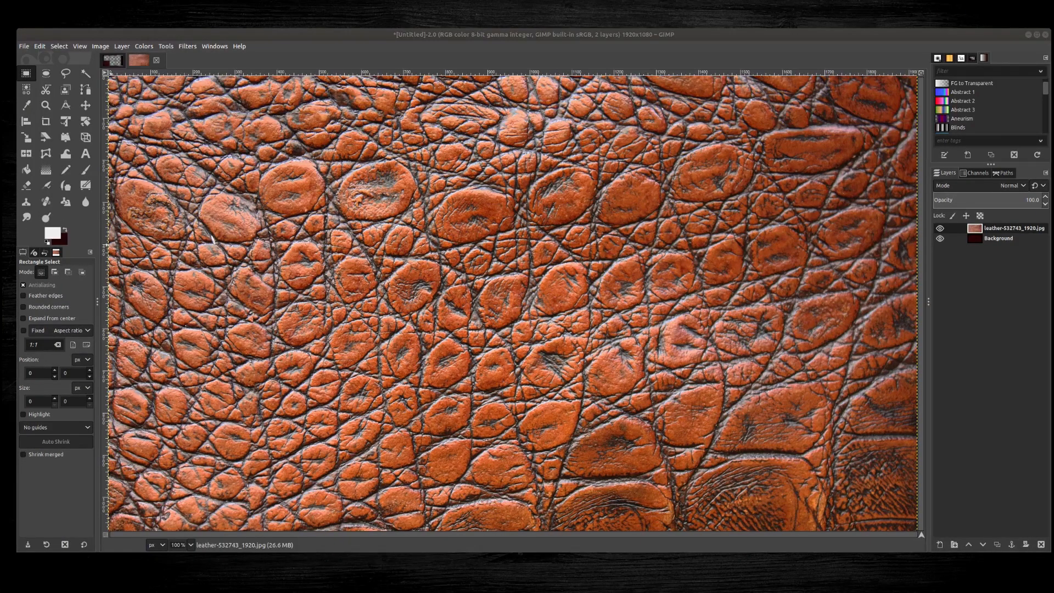
Step: Rename the leather layer "background" and delete the original dark red Background layer
double_click(1007, 228)
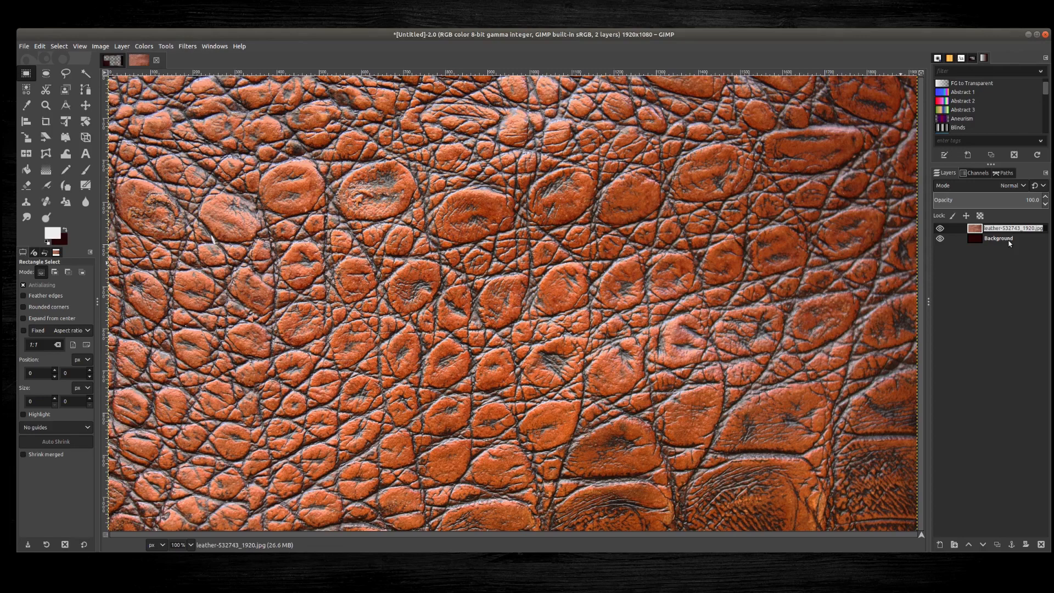
text(background)
key(Return)
click(1008, 241)
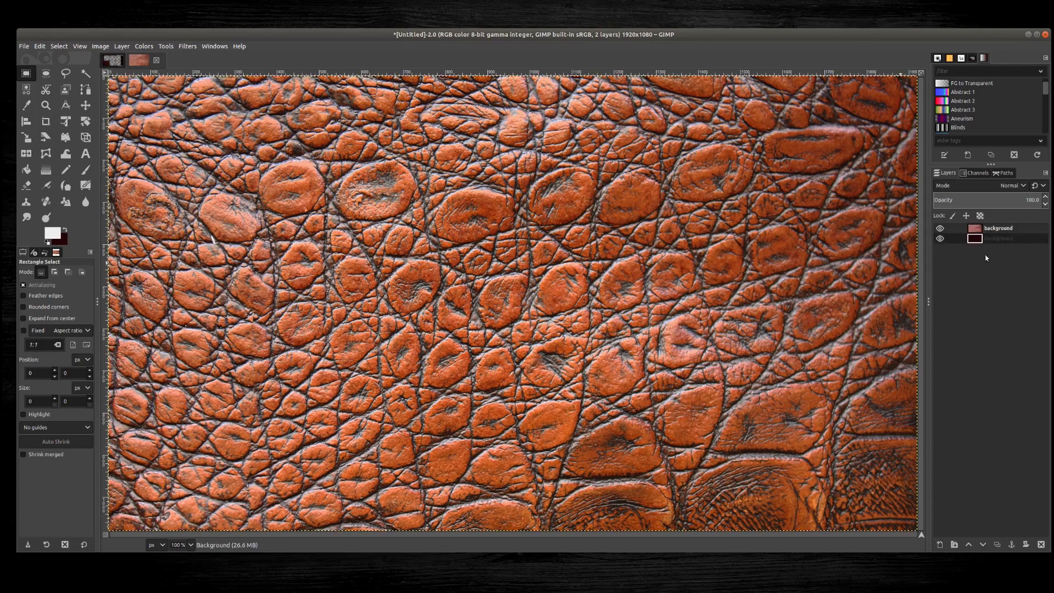
click(1041, 544)
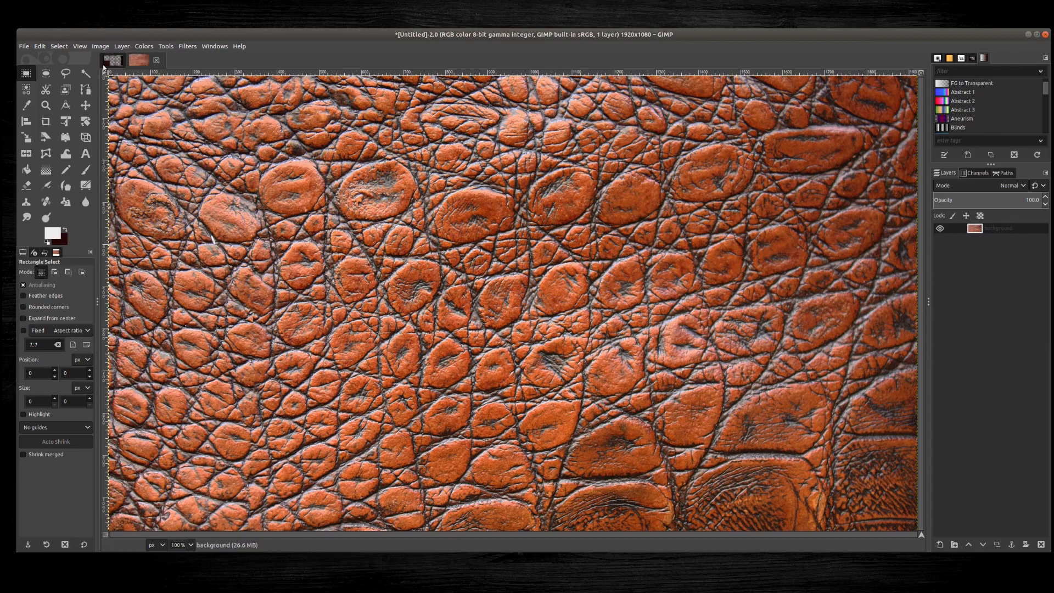
Step: Add an alpha channel to the leather background layer
click(120, 47)
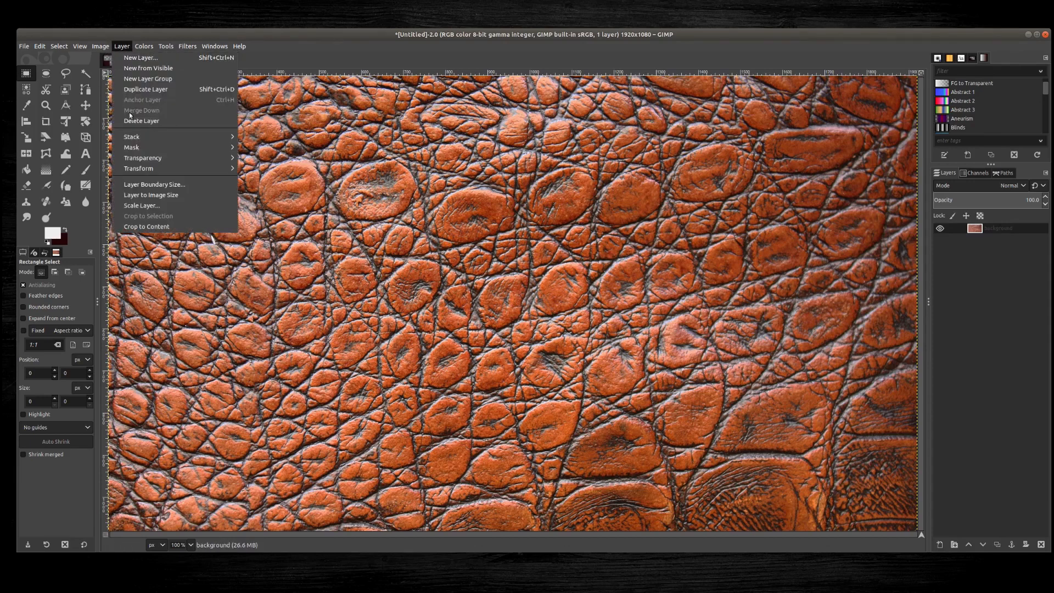
mouse_move(176, 157)
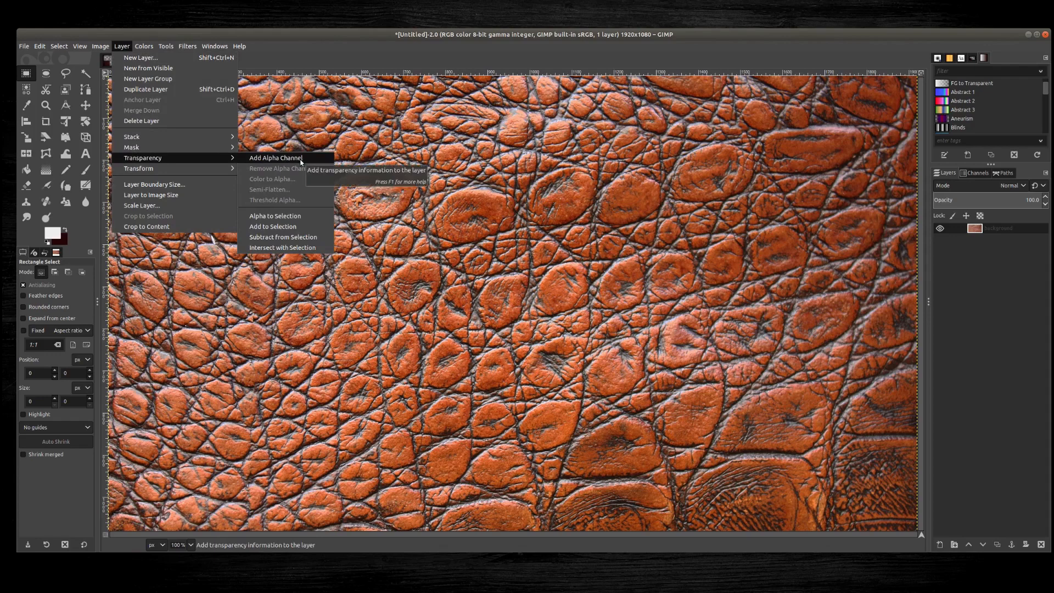
click(288, 161)
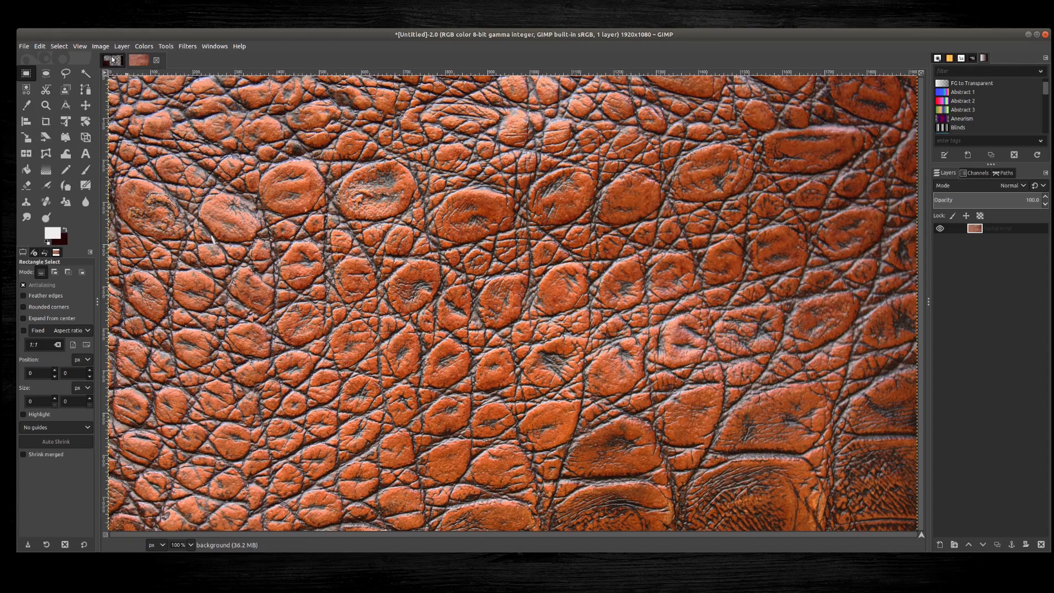
Step: Darken the leather background layer with Brightness-Contrast, using a brightness of -89 and a contrast of 29
click(141, 46)
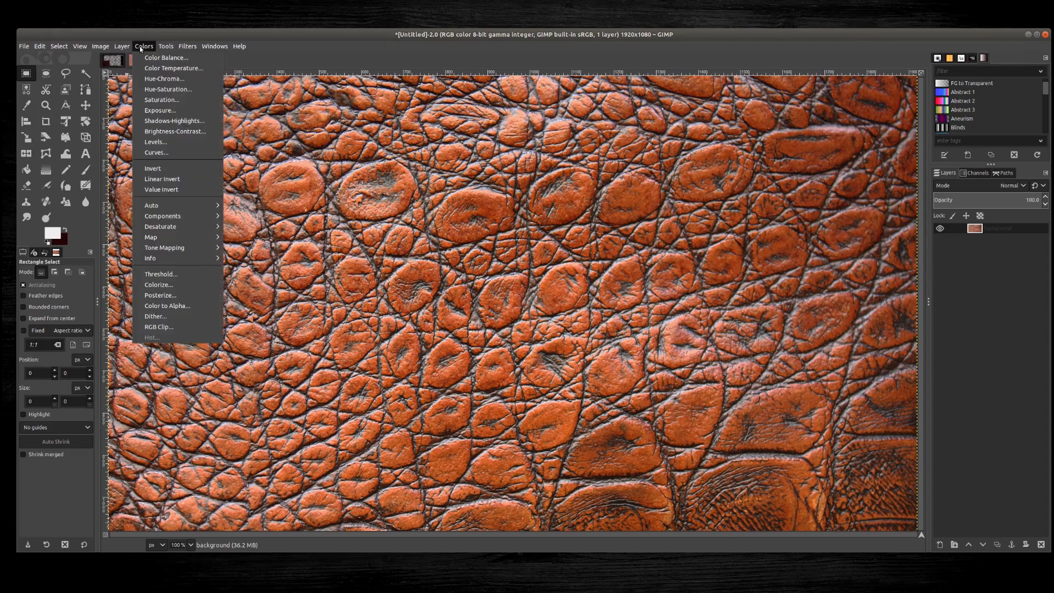
click(209, 131)
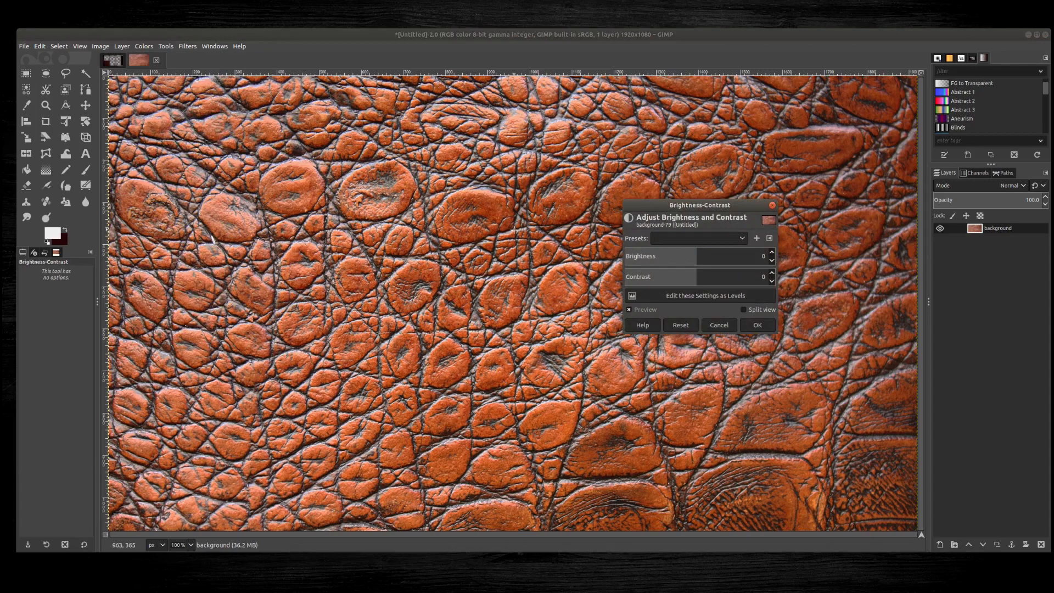
drag(695, 261, 338, 242)
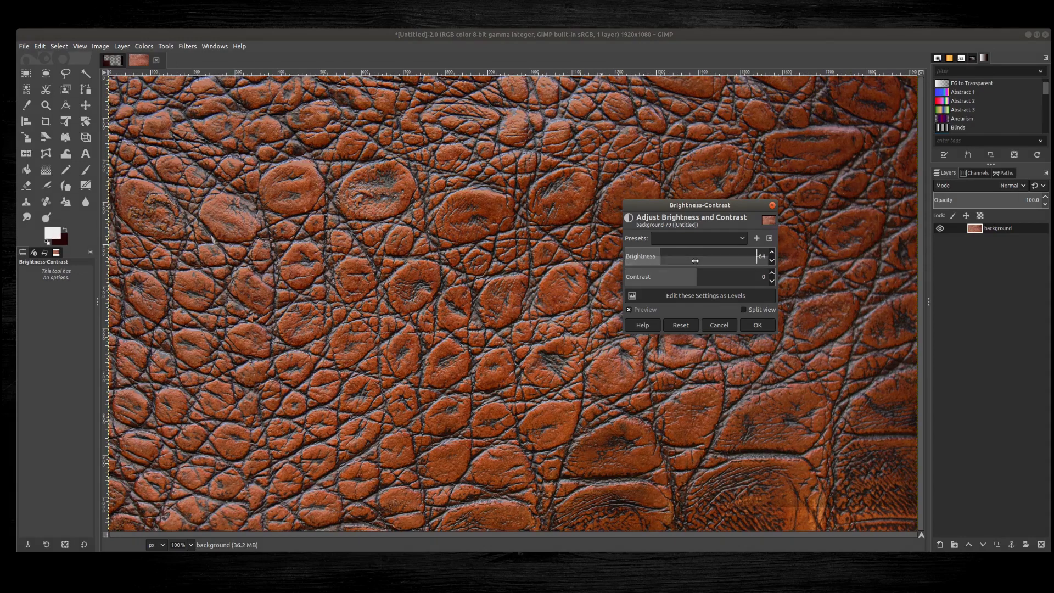
drag(696, 278, 808, 277)
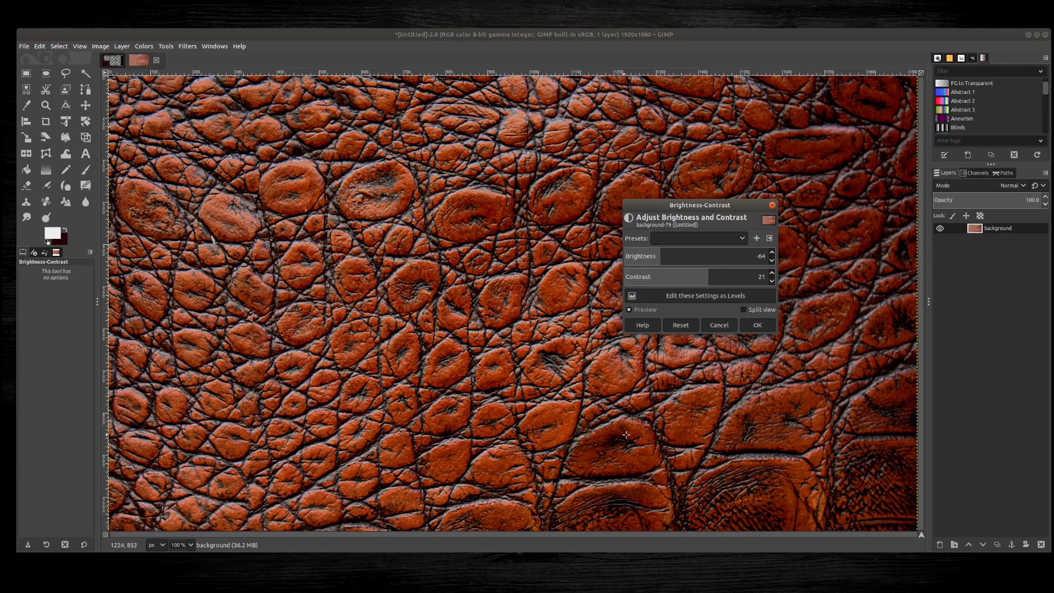
drag(712, 274, 761, 270)
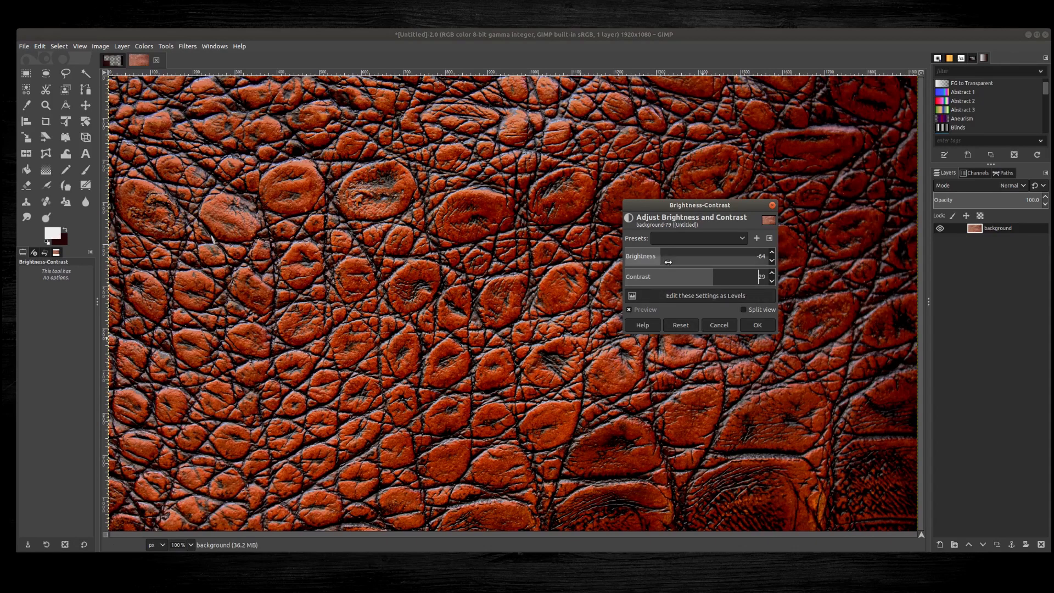
click(645, 256)
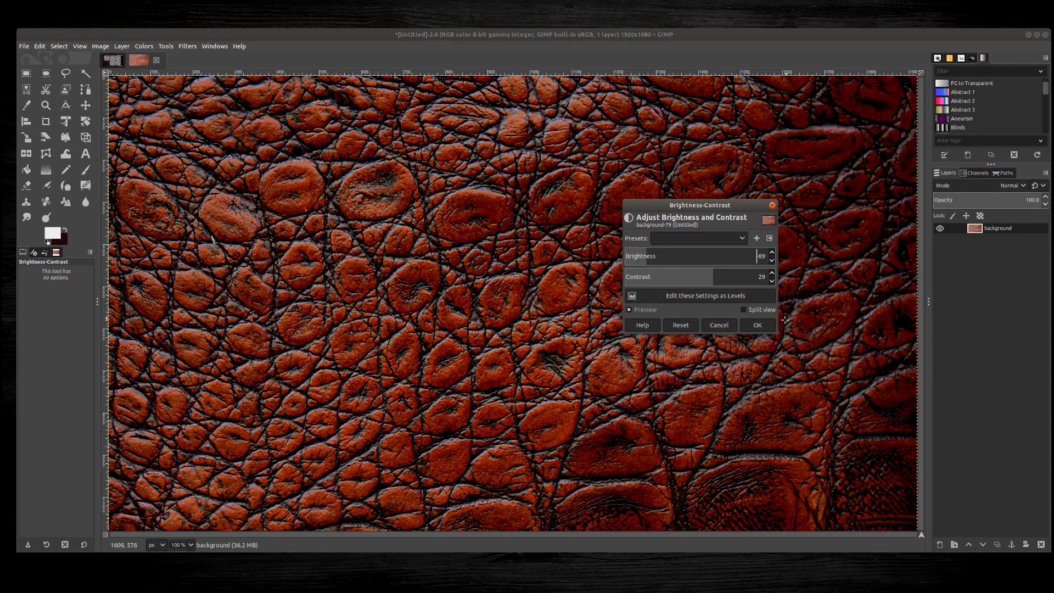
key(Return)
Step: Adjust the leather layer with Hue-Saturation, setting saturation to -37.8 and lightness to -61.0
click(144, 46)
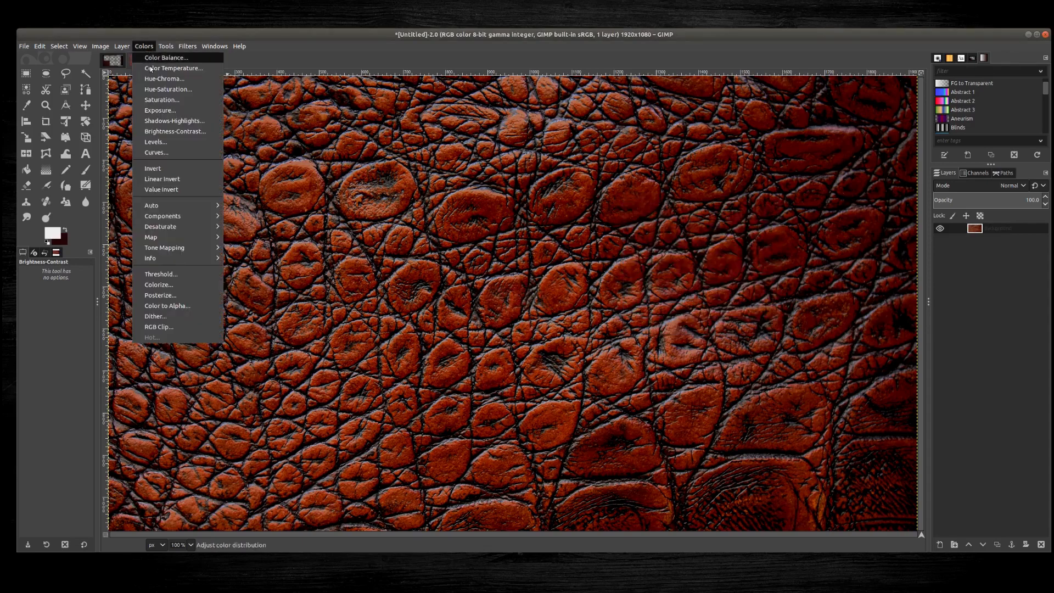
click(159, 85)
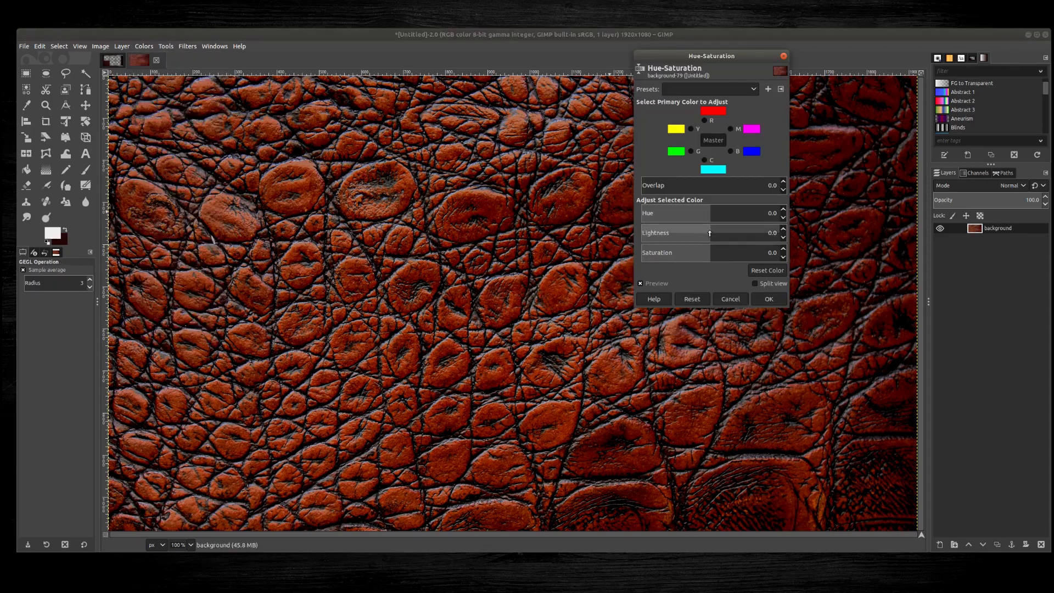
drag(710, 256, 22, 294)
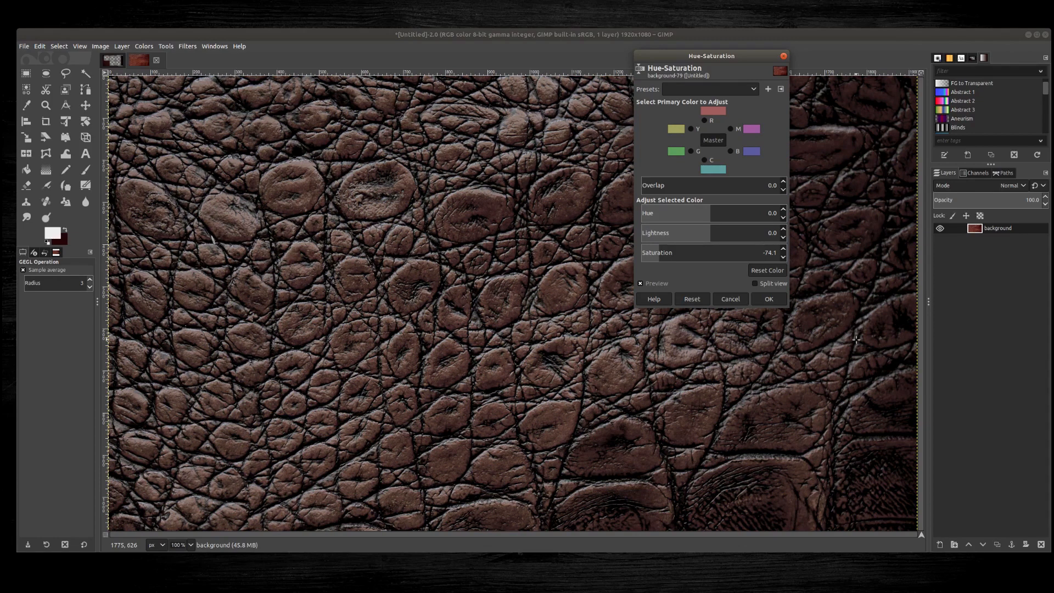
drag(665, 256, 912, 261)
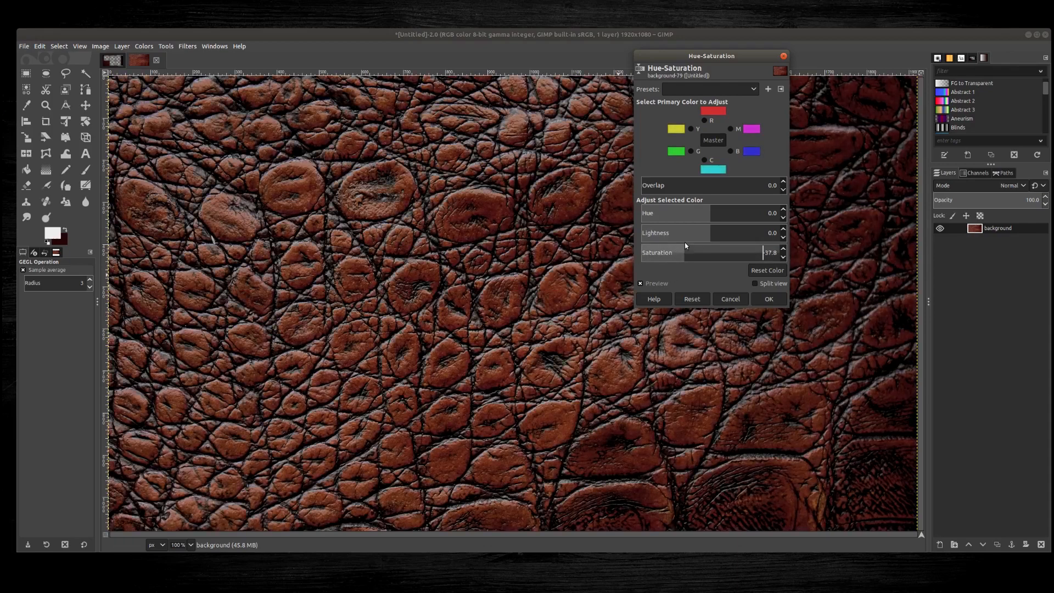
drag(708, 234, 421, 246)
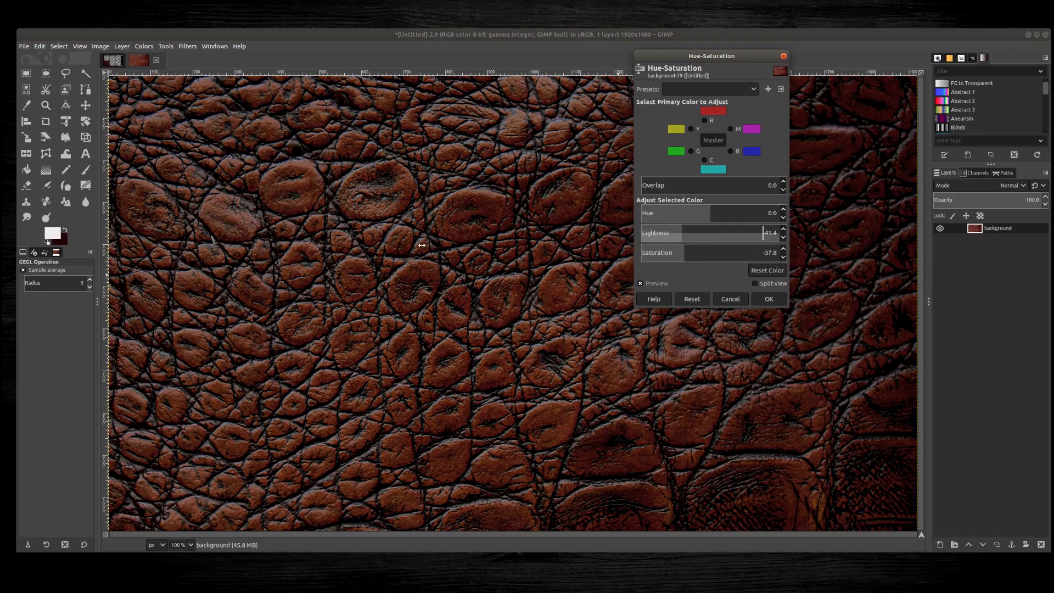
click(667, 233)
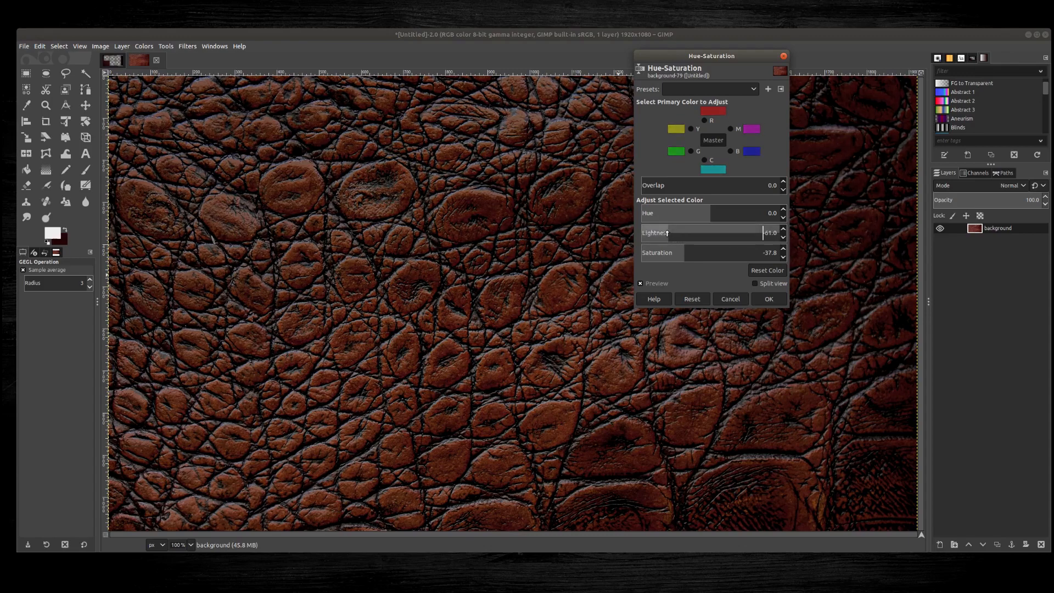
key(Return)
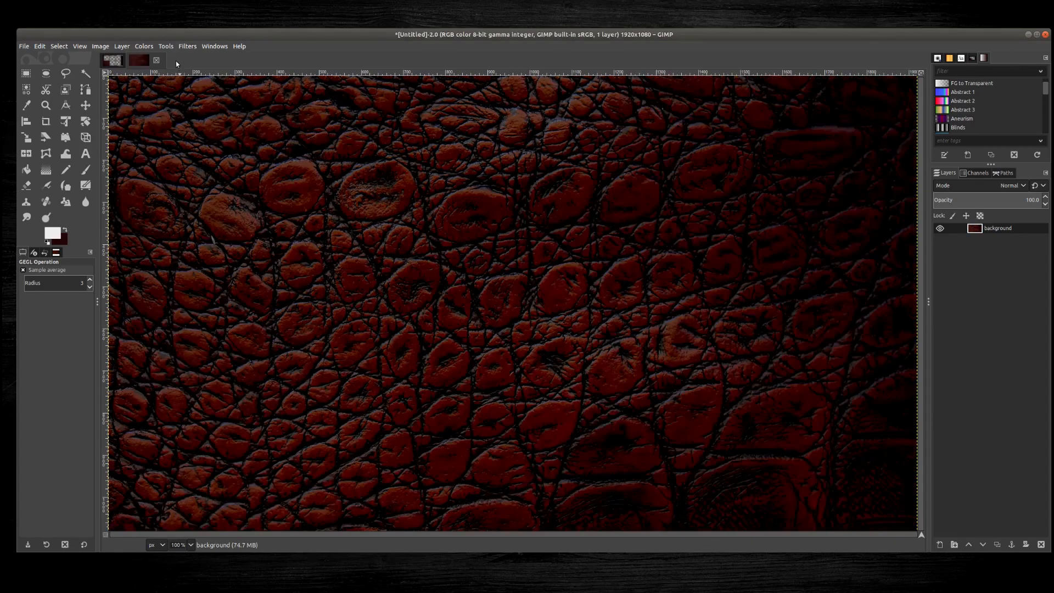
Step: Apply a black circular Vignette to the leather layer with a radius of 1.321
click(187, 46)
mouse_move(216, 138)
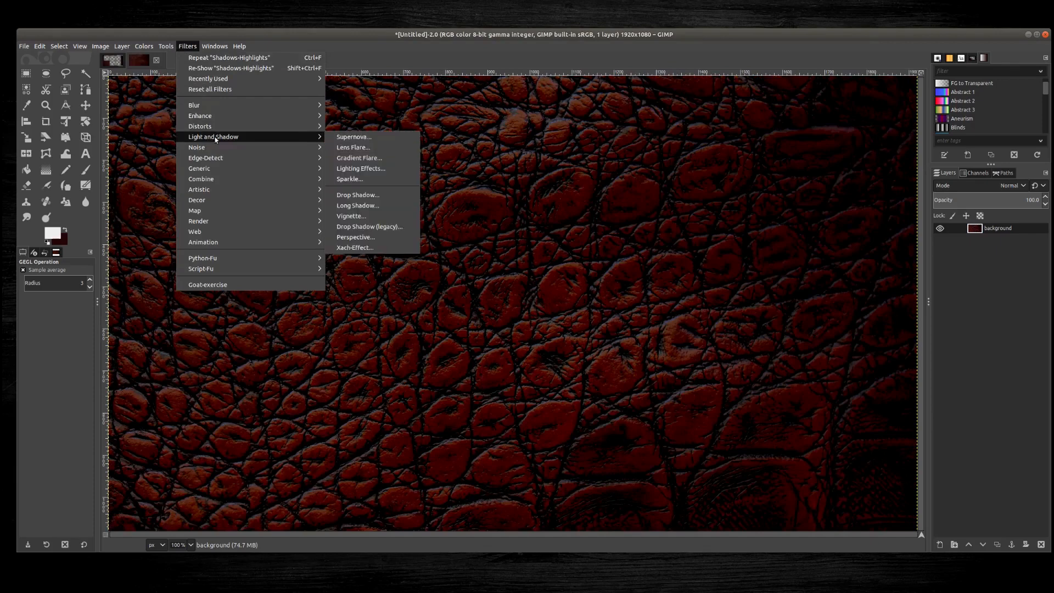
click(383, 219)
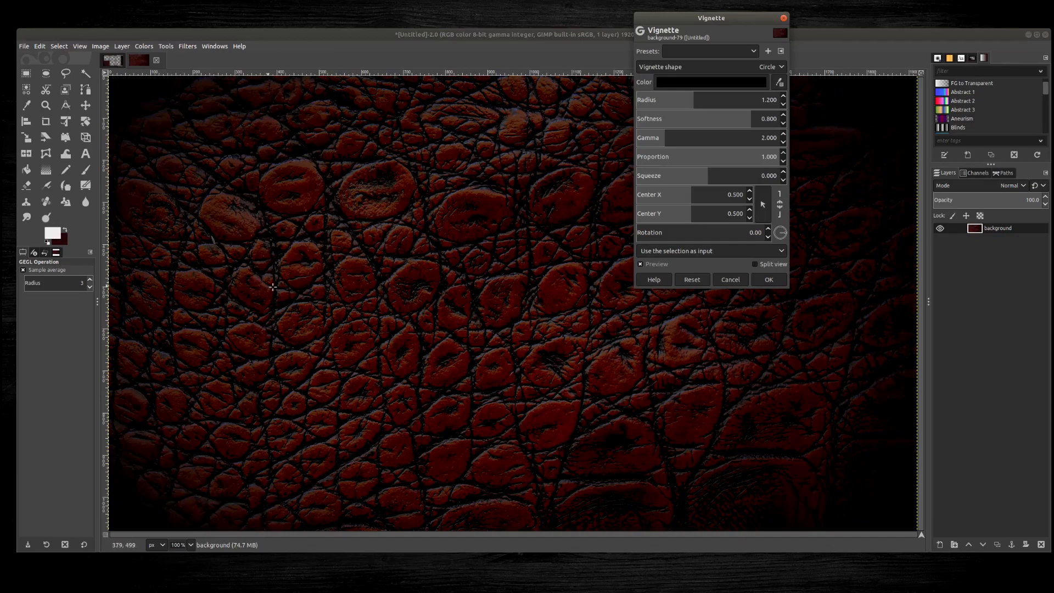
mouse_move(696, 177)
mouse_down()
mouse_move(913, 190)
mouse_move(672, 191)
mouse_move(697, 191)
mouse_up()
drag(689, 102, 747, 108)
click(711, 172)
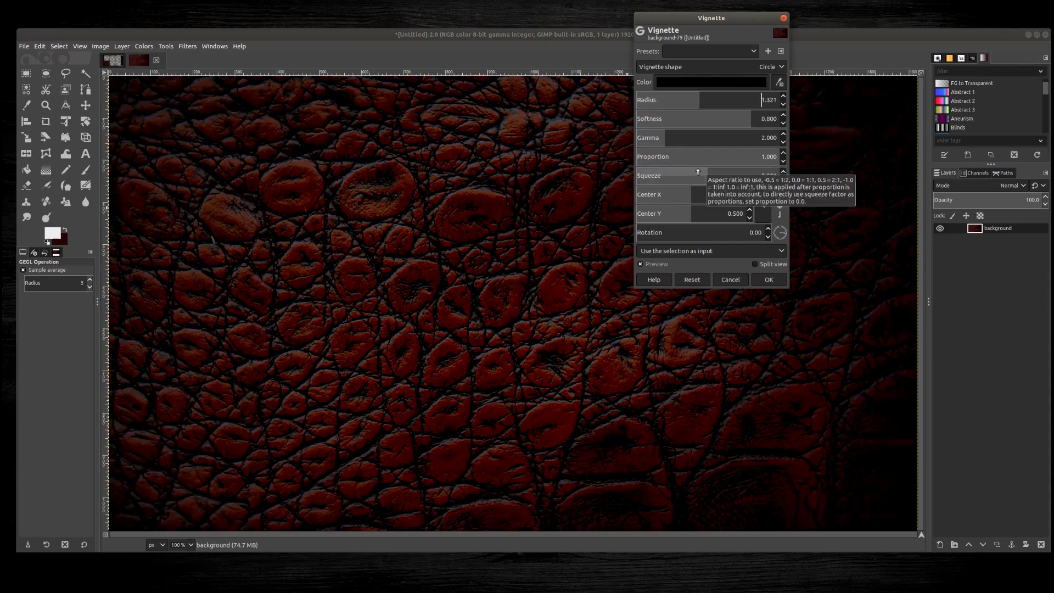
click(724, 114)
click(769, 280)
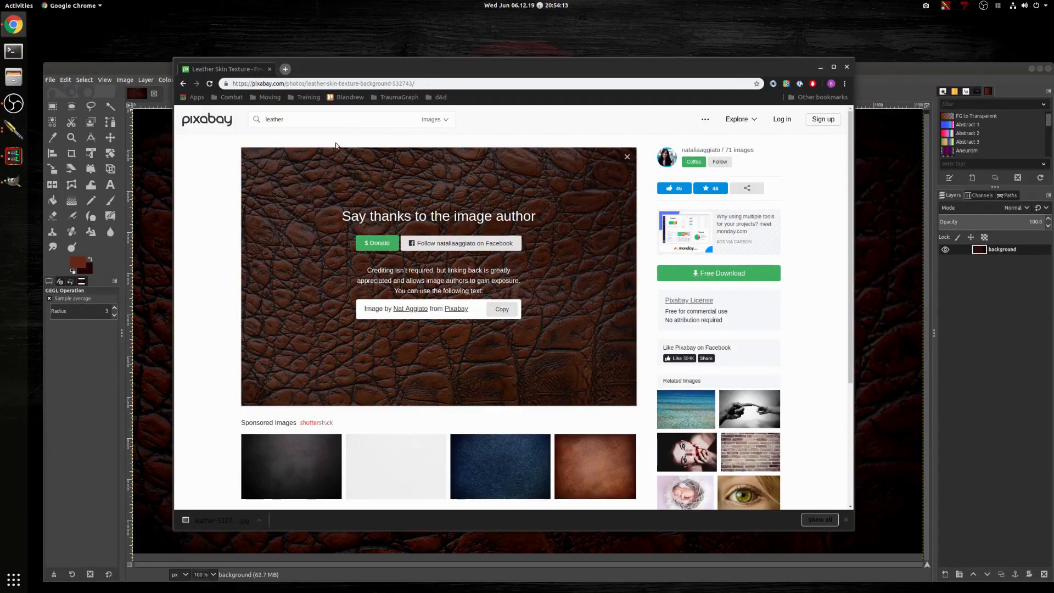
Step: Search Pixabay in the browser for "frame" and open the antique gold picture frame photo
drag(289, 120, 223, 103)
text(frame)
key(Return)
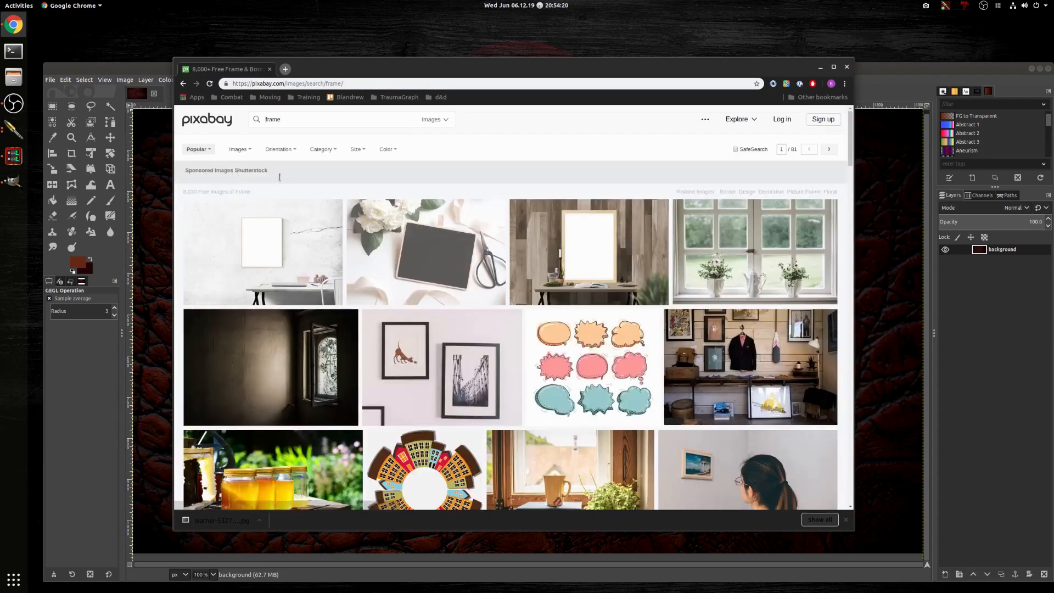
scroll(600, 280, down, 10)
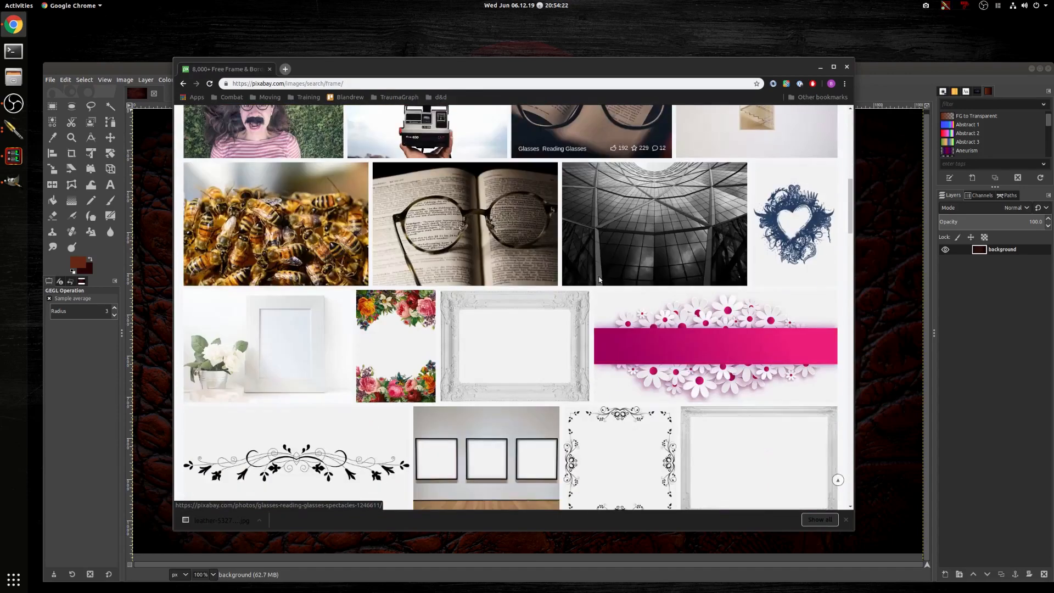
scroll(600, 280, down, 2)
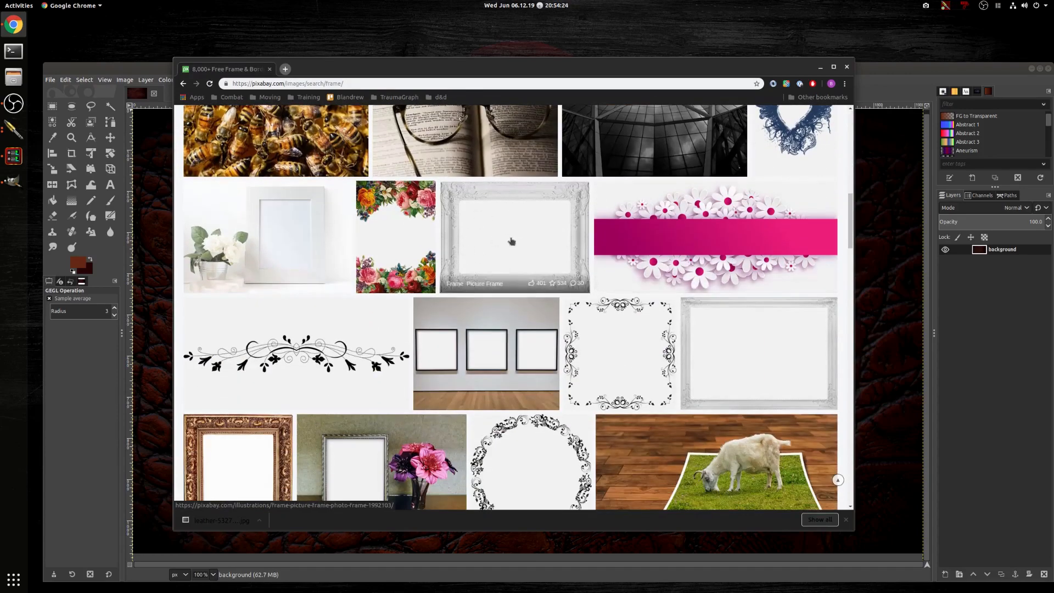
scroll(739, 343, down, 2)
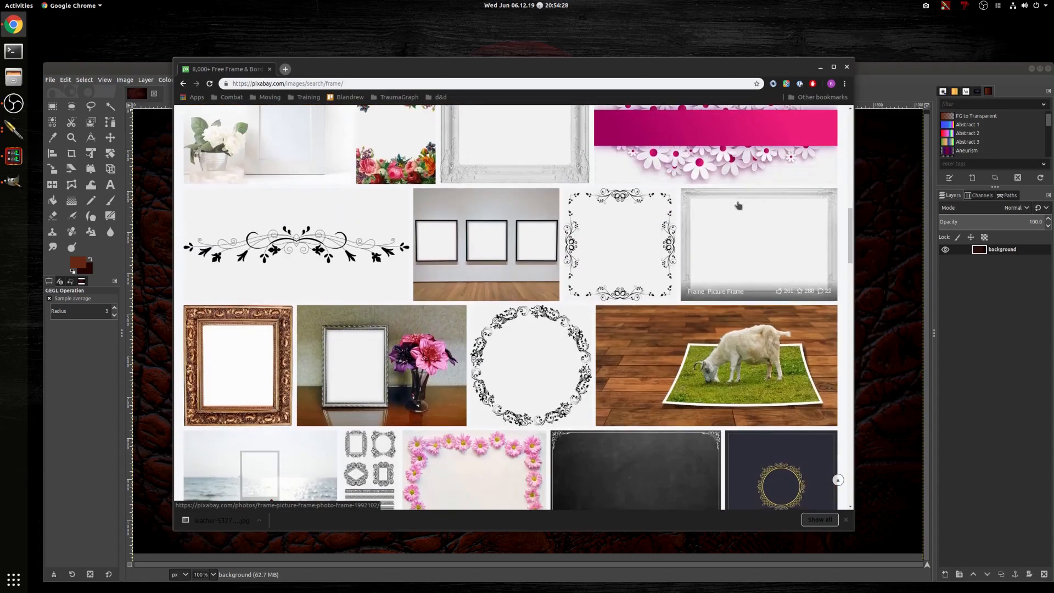
scroll(739, 205, down, 10)
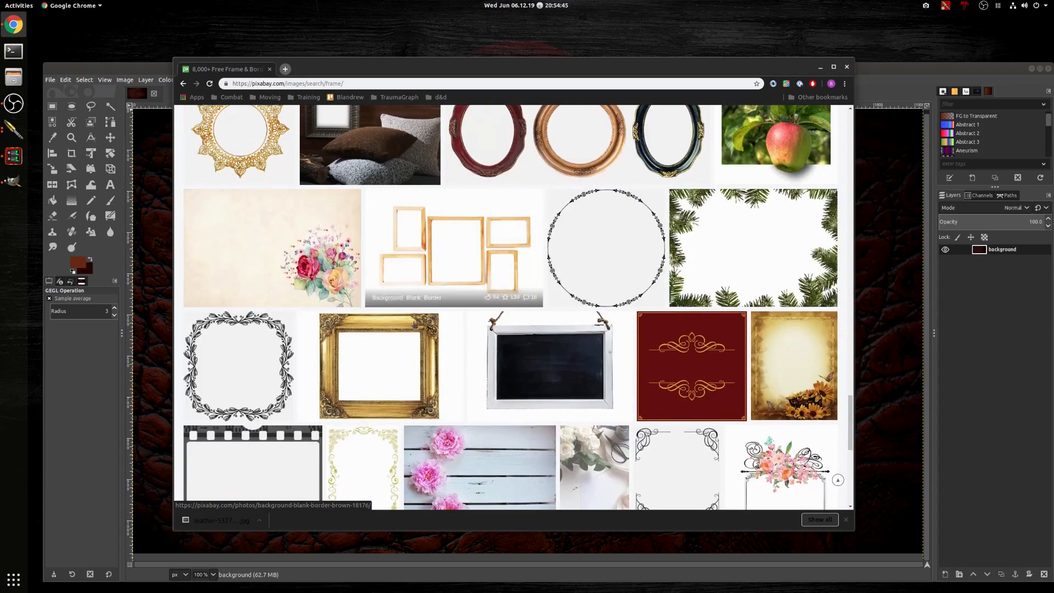
click(437, 328)
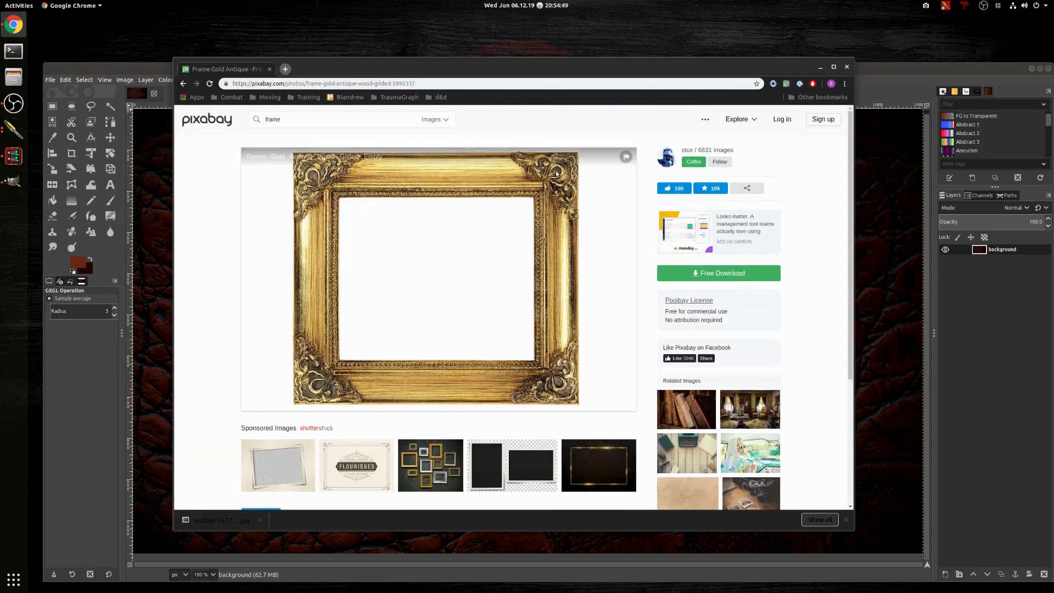
Step: Download the gold frame photo as a 1280×853 JPG
click(744, 274)
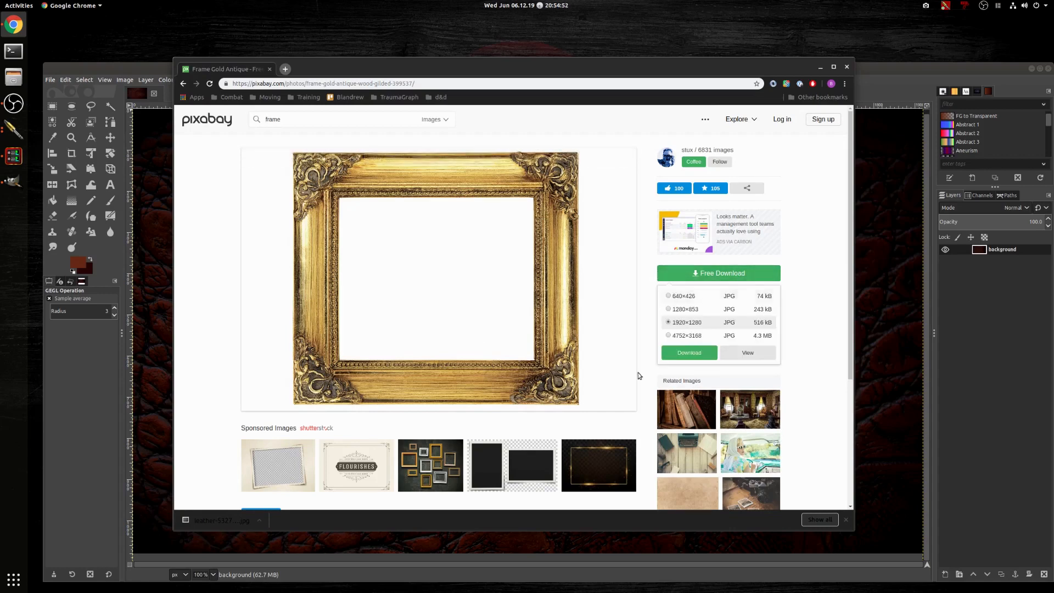
click(687, 298)
click(690, 311)
click(690, 354)
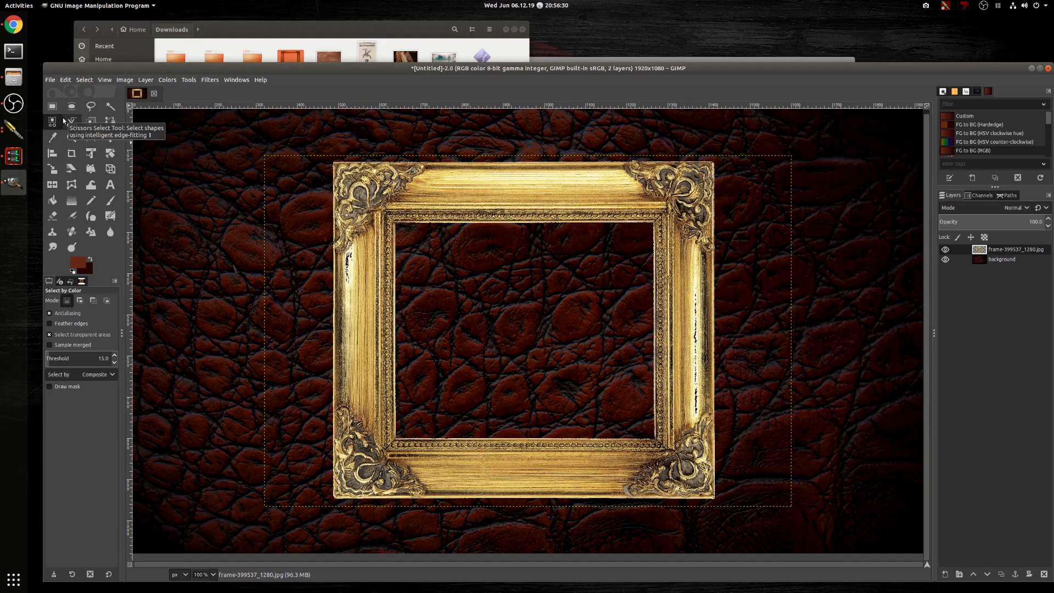
Step: In GIMP, make a rectangular selection around the gold frame's opening, including its inner beaded edge
click(52, 106)
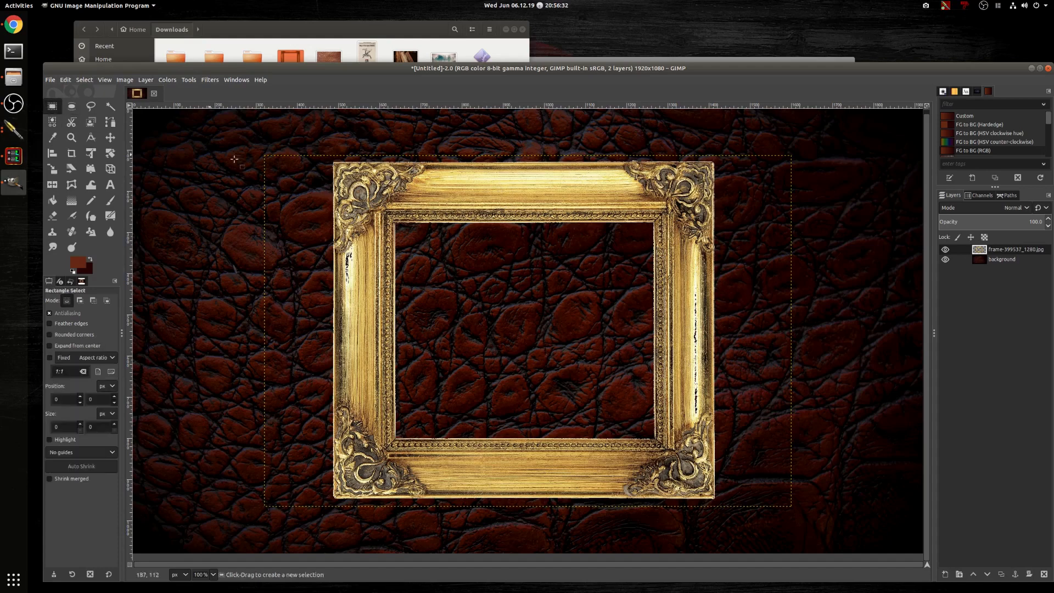
drag(387, 209, 671, 452)
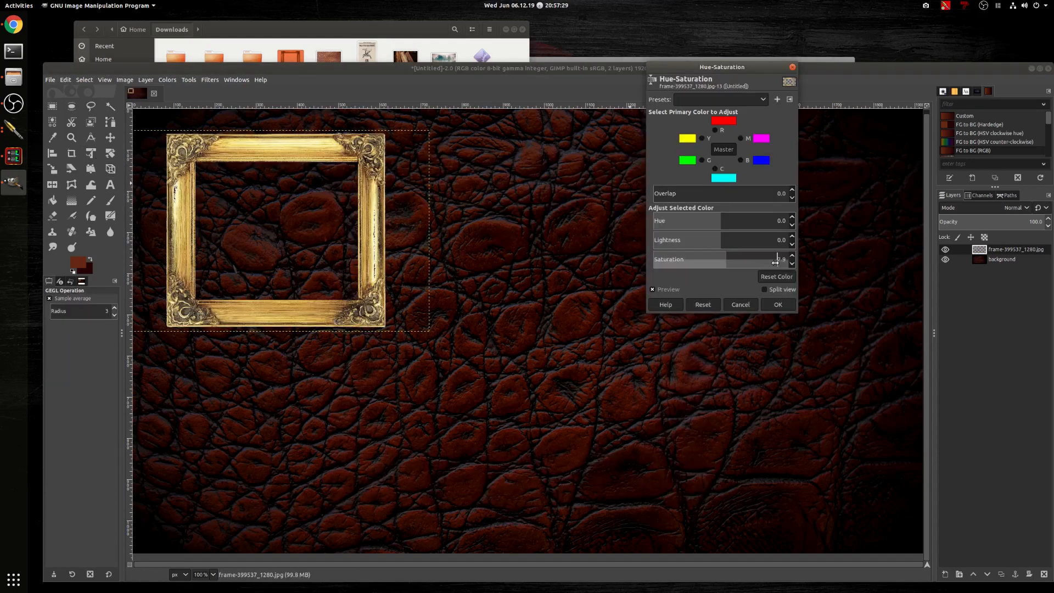
Step: Adjust the frame layer with Hue-Saturation, setting saturation to 96.1 and lightness to -53.4 and shifting the hue slightly toward orange
drag(776, 263, 311, 269)
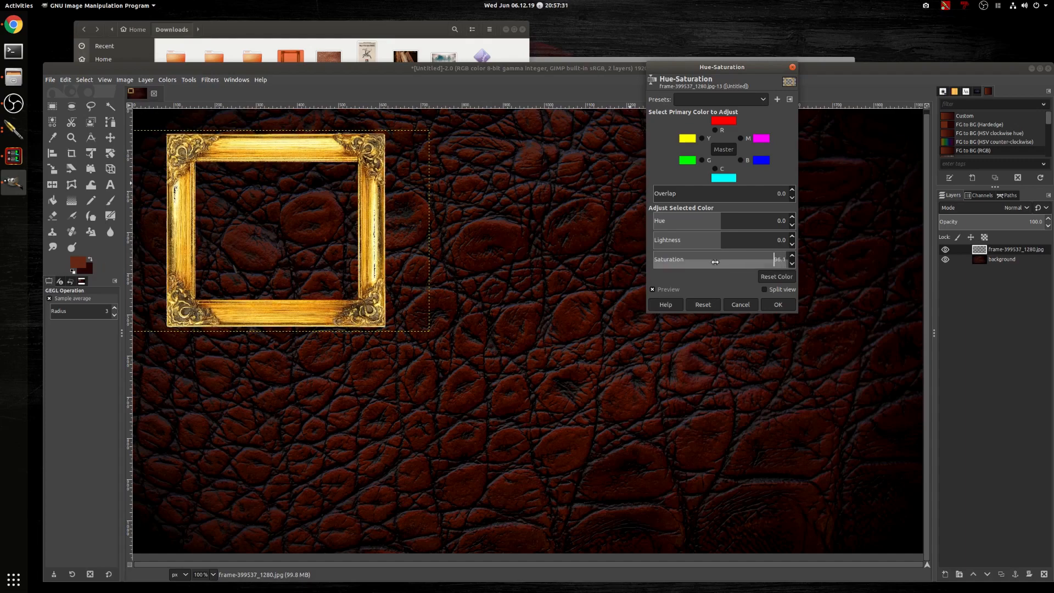
click(717, 240)
drag(717, 240, 356, 238)
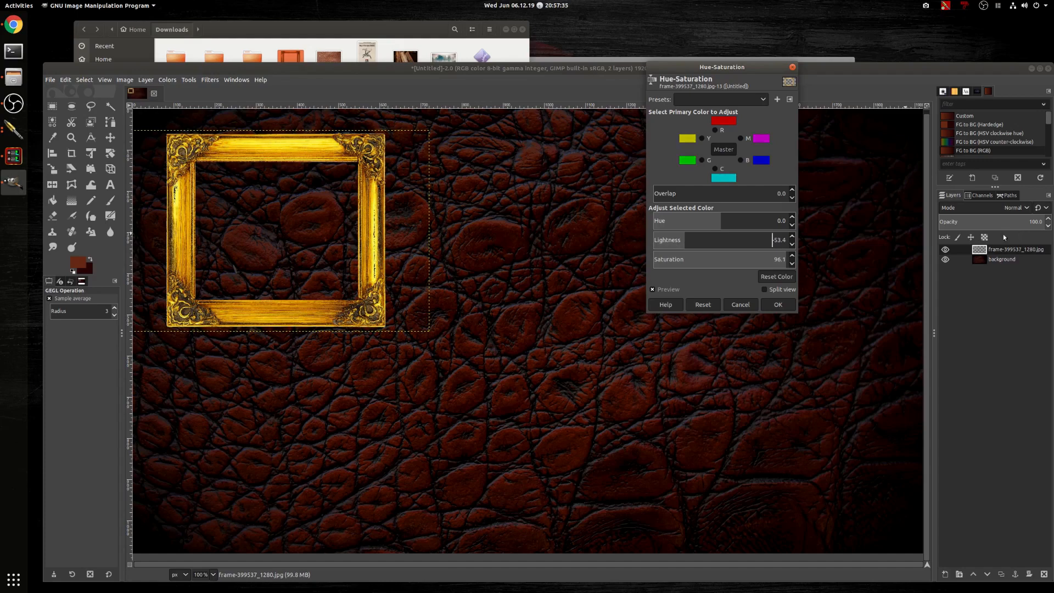
drag(719, 222, 658, 222)
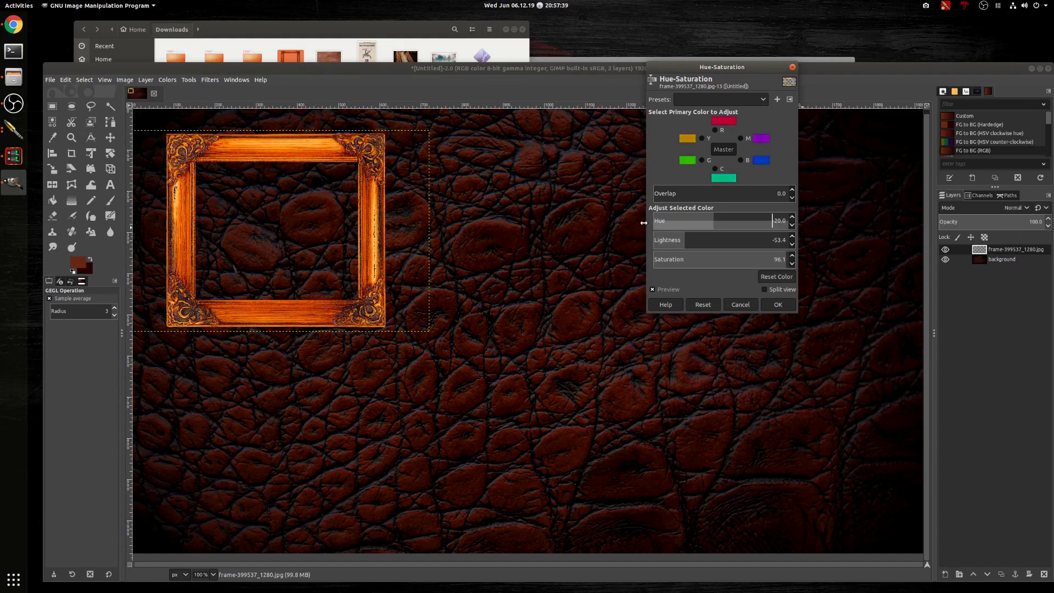
drag(644, 223, 690, 229)
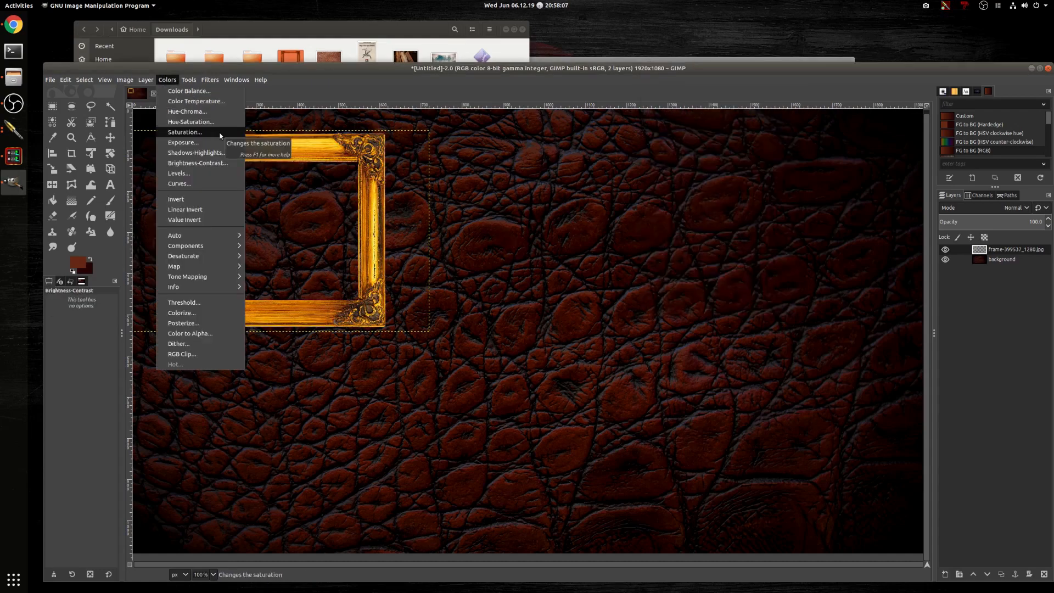
Step: Desaturate the frame layer by applying the Saturation adjustment with a scale of 0.000
click(220, 135)
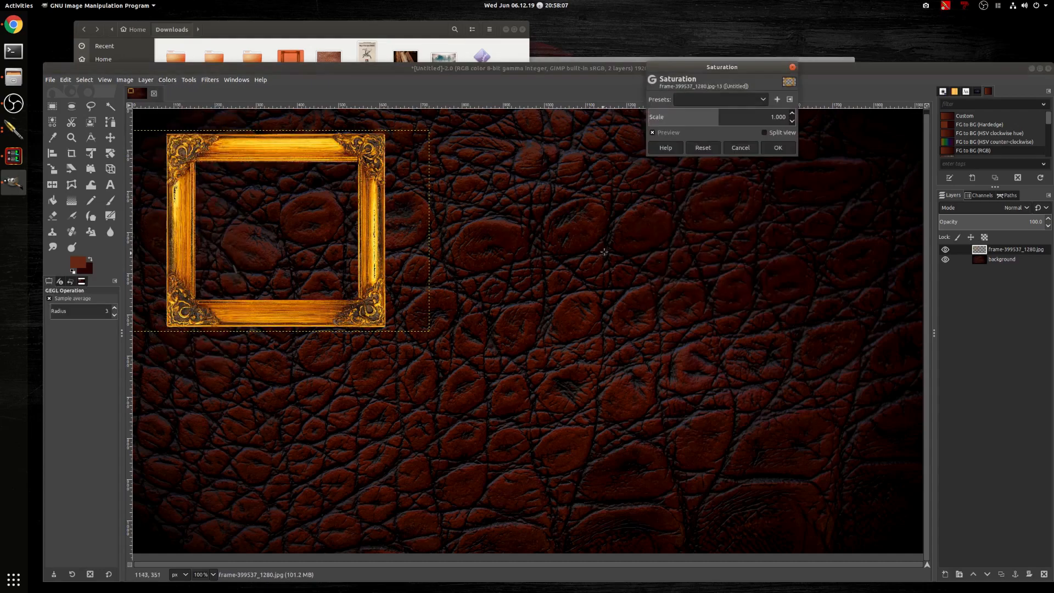
drag(673, 122, 137, 92)
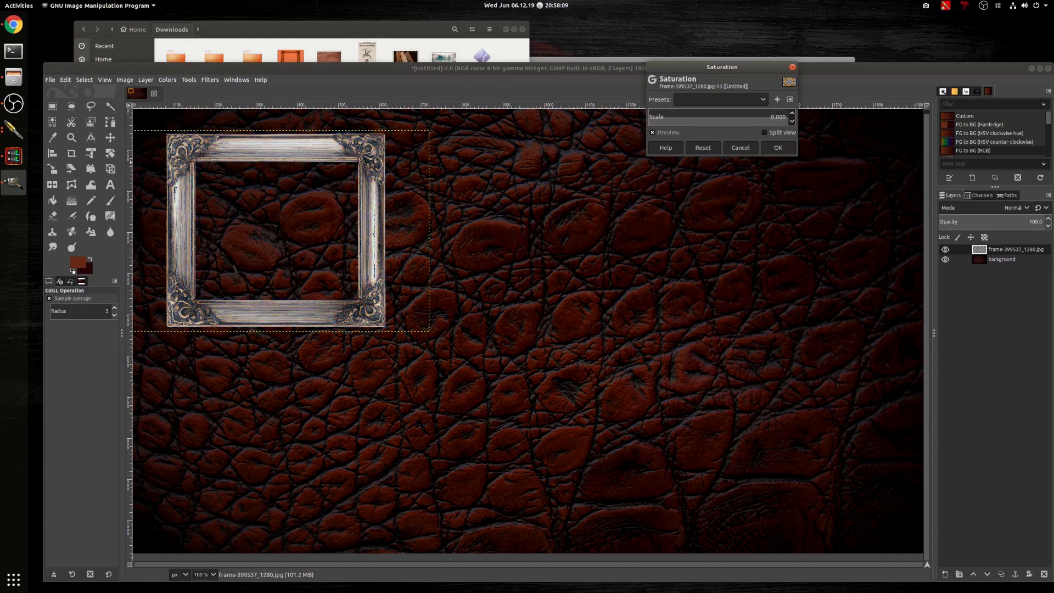
click(780, 147)
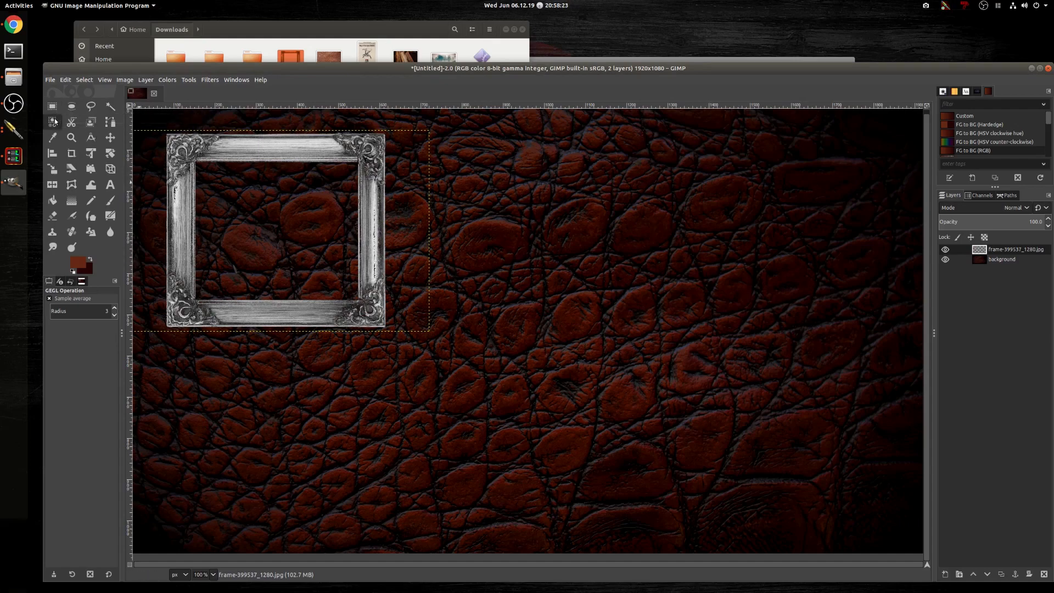
Step: Outline the ornate upper-left corner of the silver frame with Free Select and cut it from the frame layer
click(91, 108)
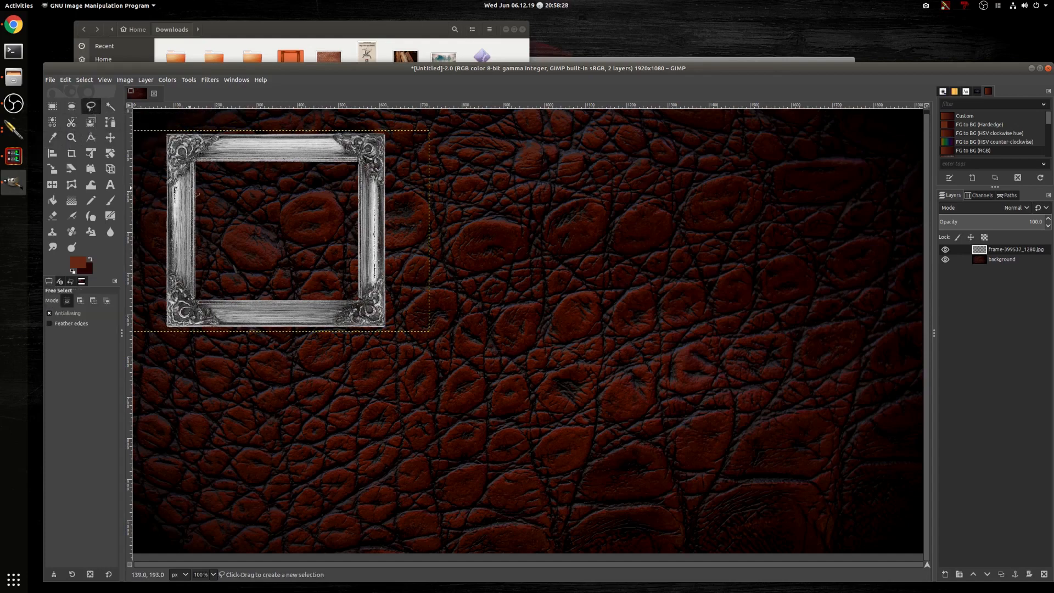
ctrl+scroll(173, 166, up, 3)
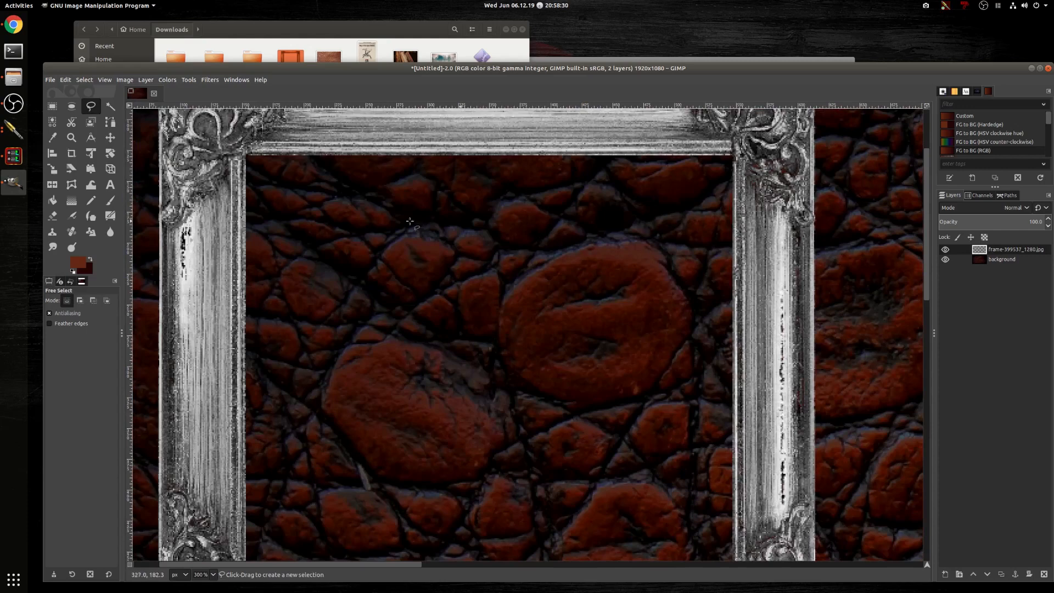
scroll(369, 269, up, 3)
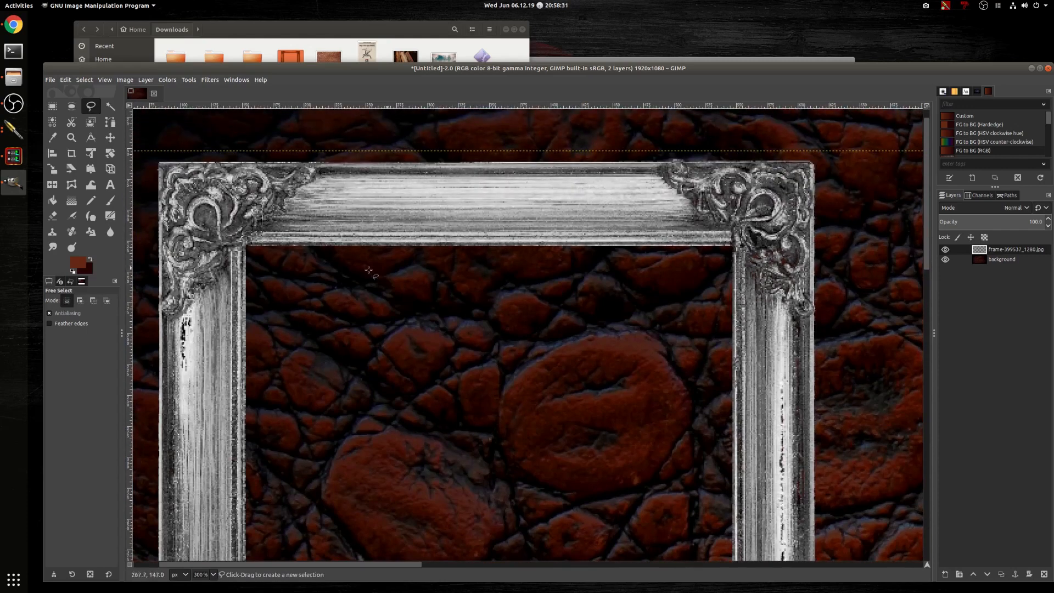
click(165, 313)
drag(185, 321, 237, 258)
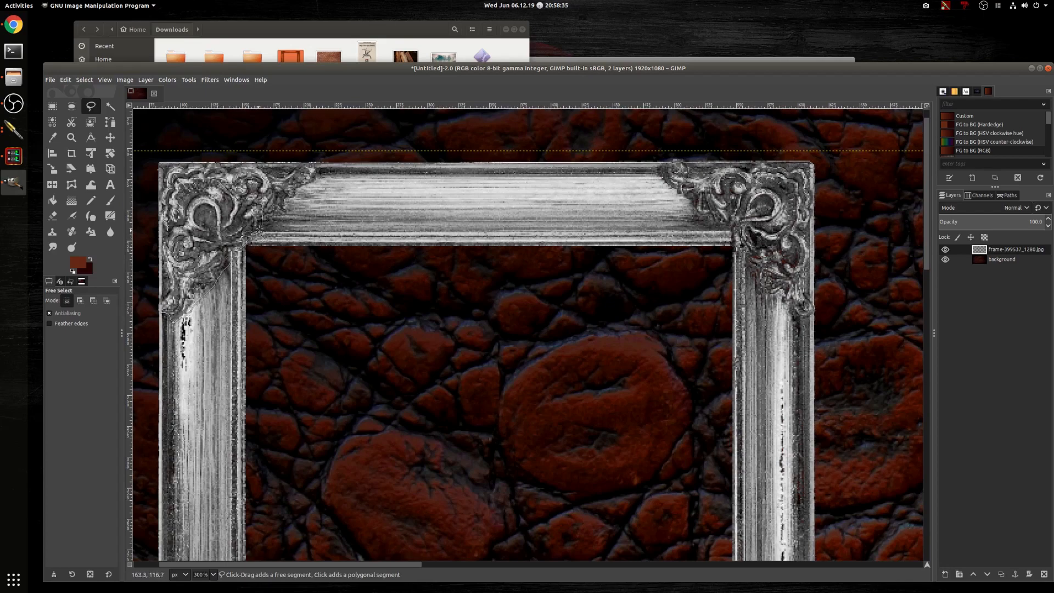
mouse_move(287, 201)
mouse_down()
mouse_move(324, 175)
mouse_move(164, 160)
mouse_move(164, 312)
mouse_up()
key(Return)
key(ctrl+x)
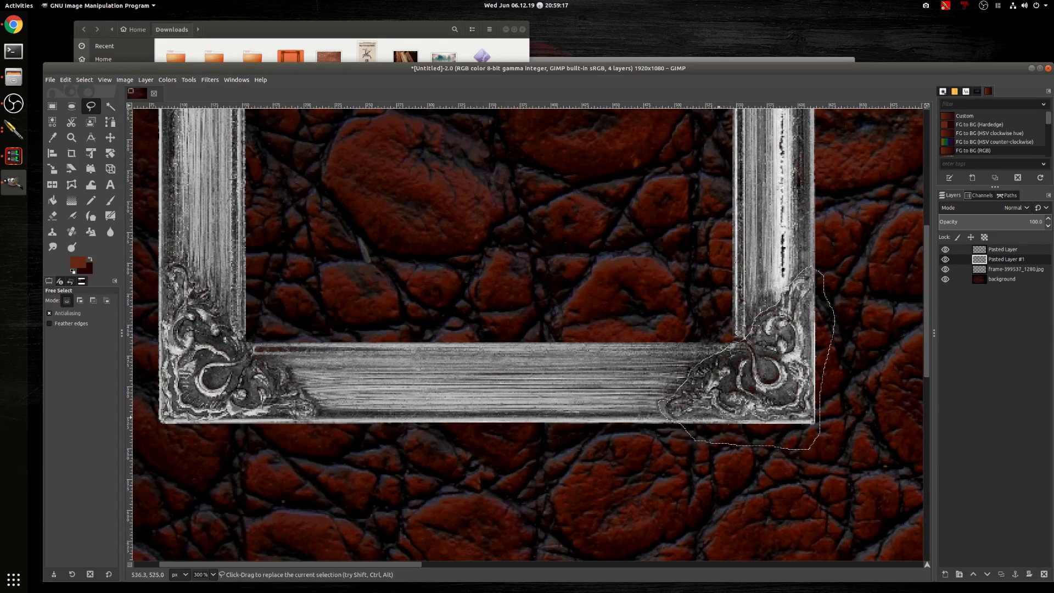
Step: Cut the selected lower-right corner ornament from the frame-399537_1280.jpg layer and paste it as a new layer
key(ctrl+x)
click(993, 268)
key(ctrl+x)
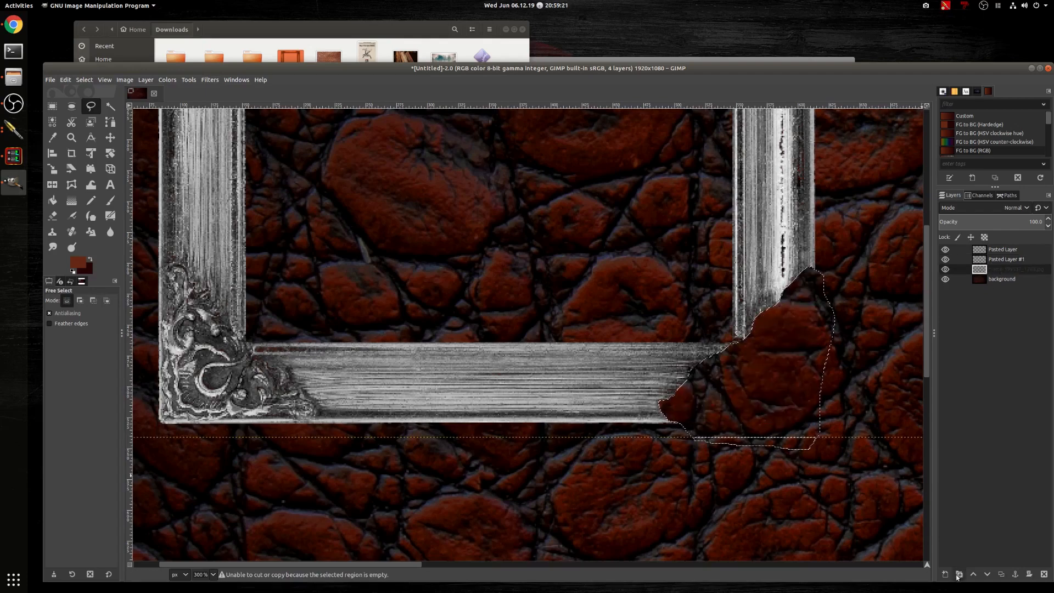
key(ctrl+v)
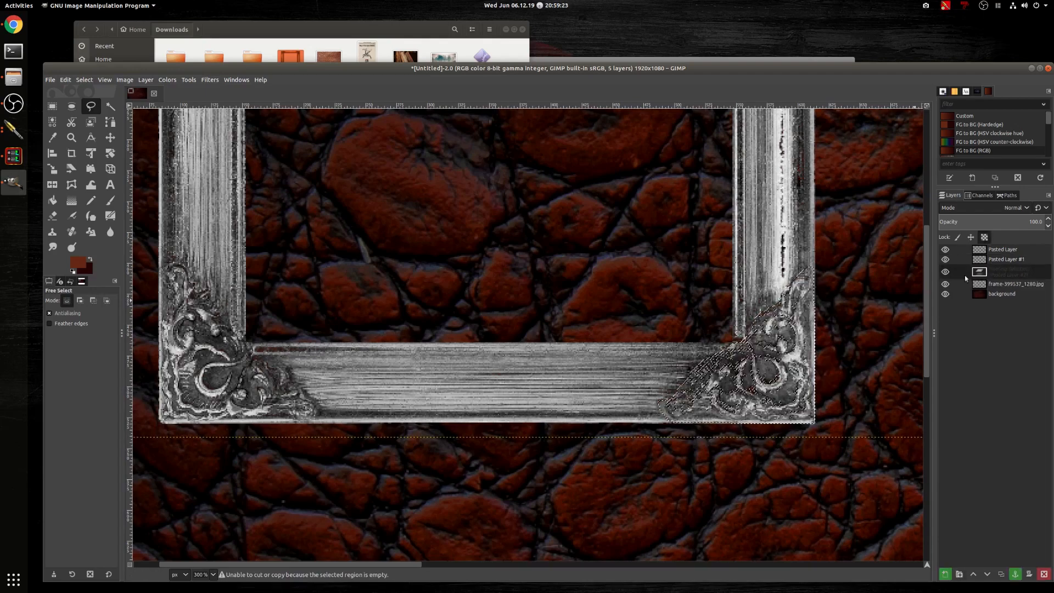
key(shift+ctrl+n)
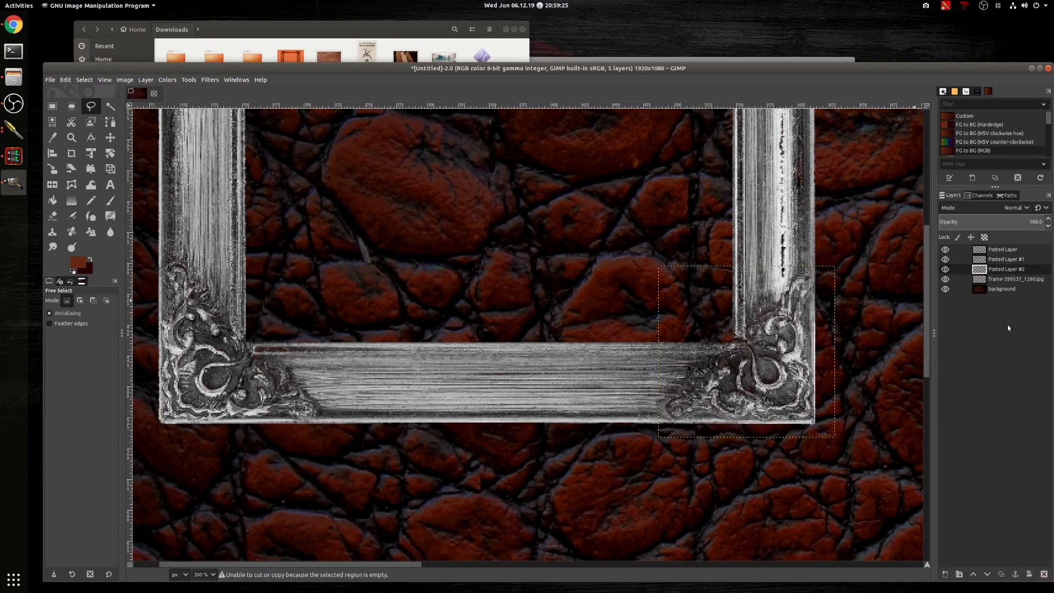
Step: Outline the frame's lower-left corner ornament with Free Select on the frame layer and transfer it to its own layer
click(1001, 281)
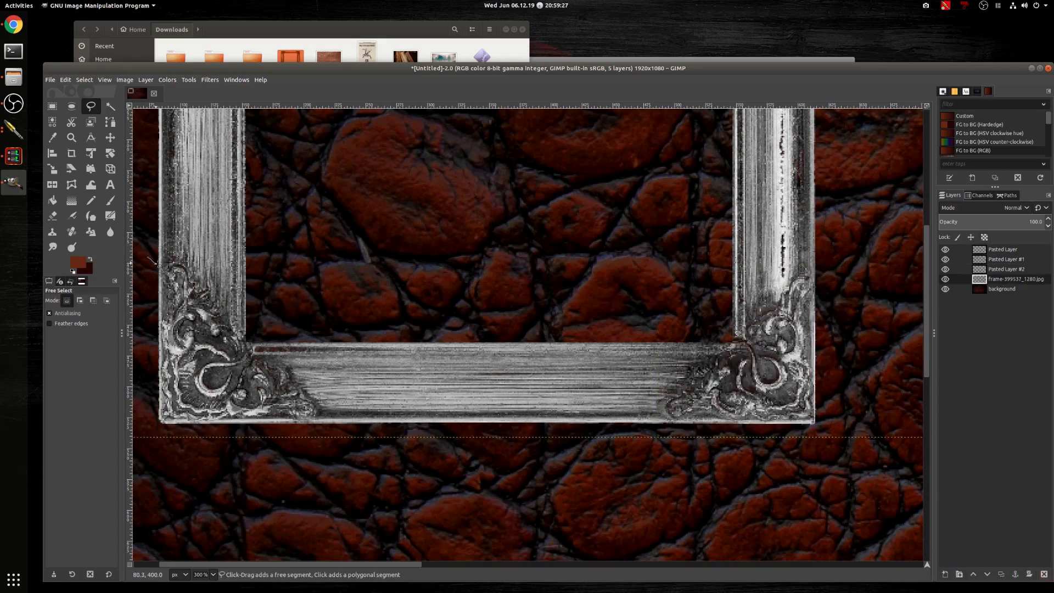
drag(221, 312, 239, 325)
drag(294, 374, 321, 403)
mouse_move(271, 427)
mouse_down()
mouse_move(151, 422)
mouse_move(139, 343)
mouse_move(148, 258)
mouse_up()
click(192, 402)
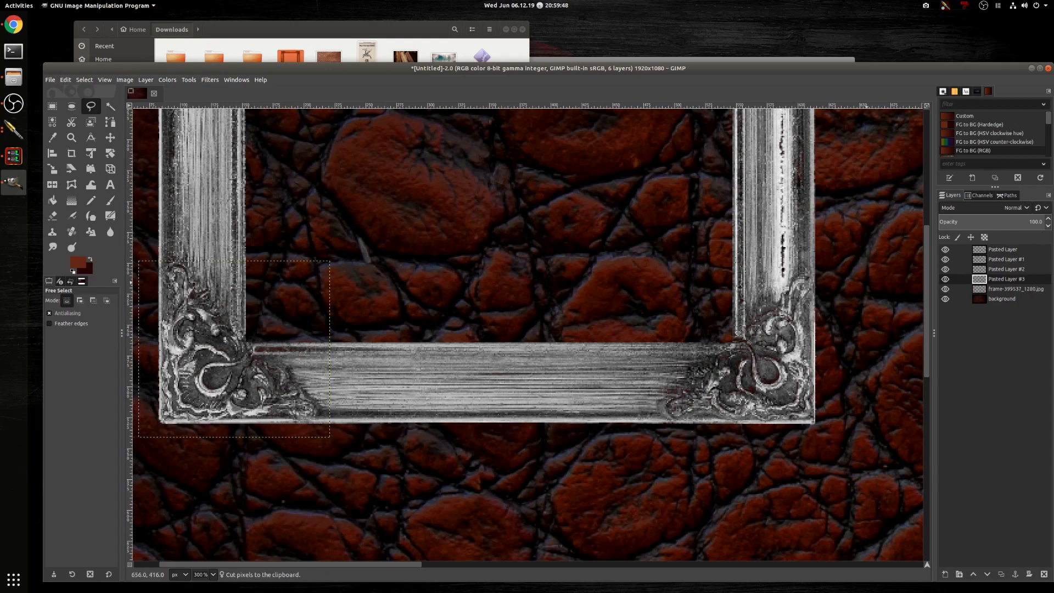
Step: Try moving the frame layer independently of its separated corner pieces and undo the move
scroll(631, 395, down, 3)
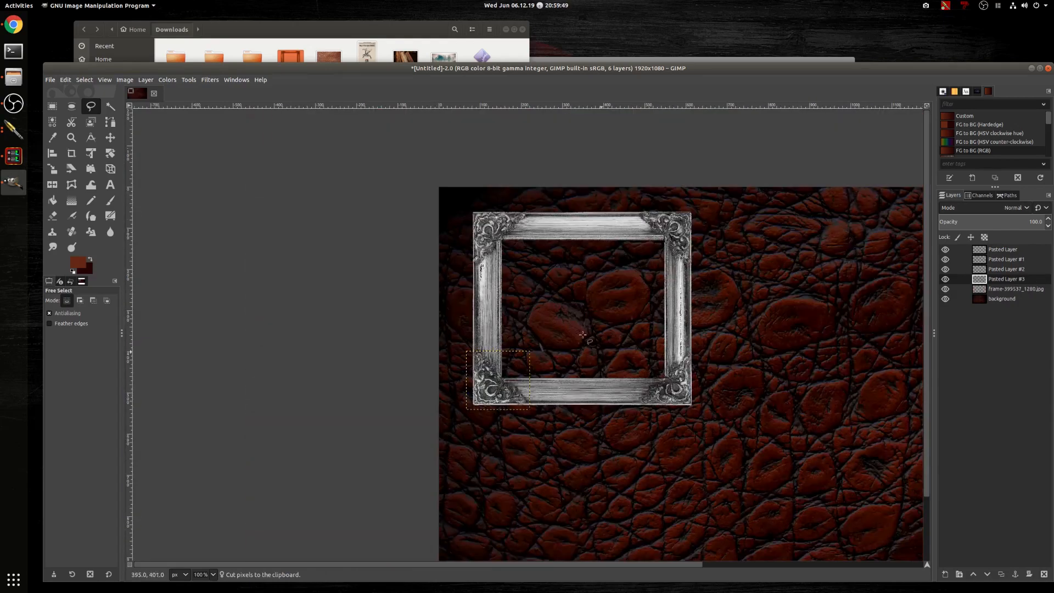
click(1015, 289)
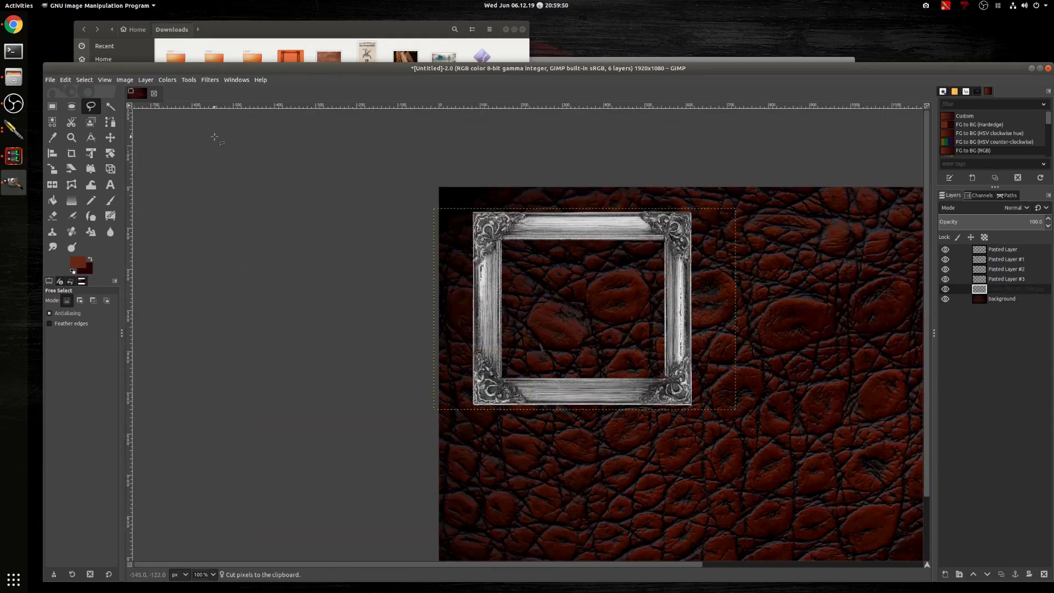
click(110, 137)
drag(559, 226, 597, 265)
key(ctrl+z)
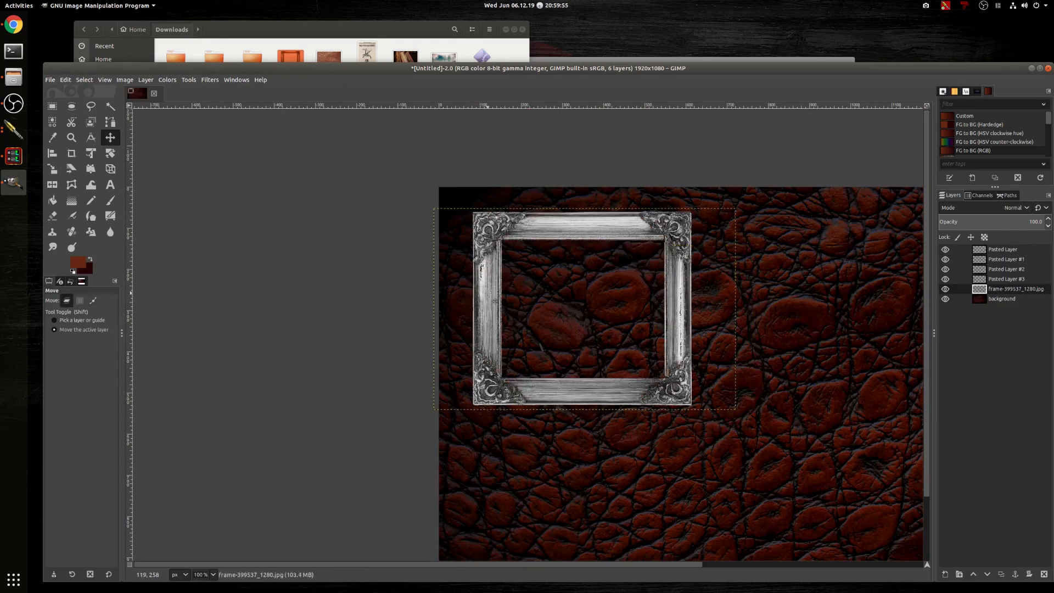
Step: Delete vertical strips about 22×375 px from the frame's left and right rails, between outer moulding and inner edge, and clear the selection
click(52, 105)
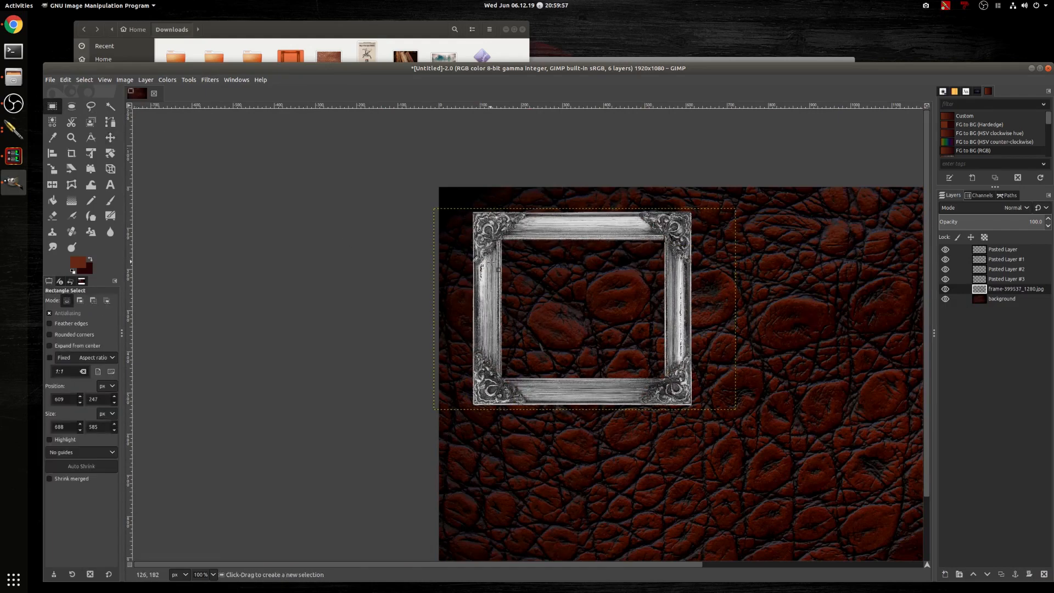
drag(485, 238, 487, 239)
drag(670, 384, 679, 231)
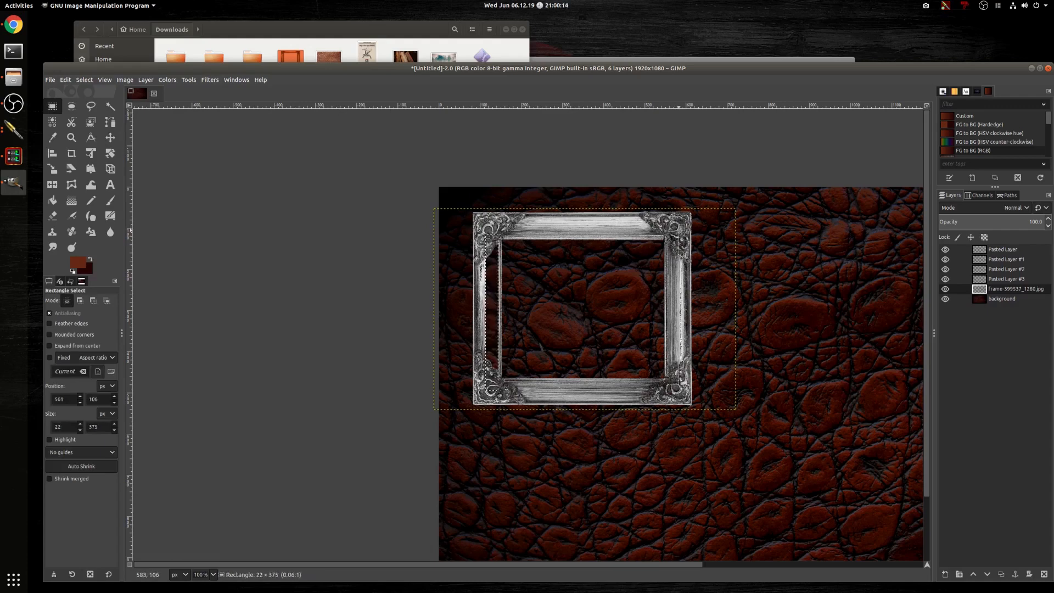
key(Delete)
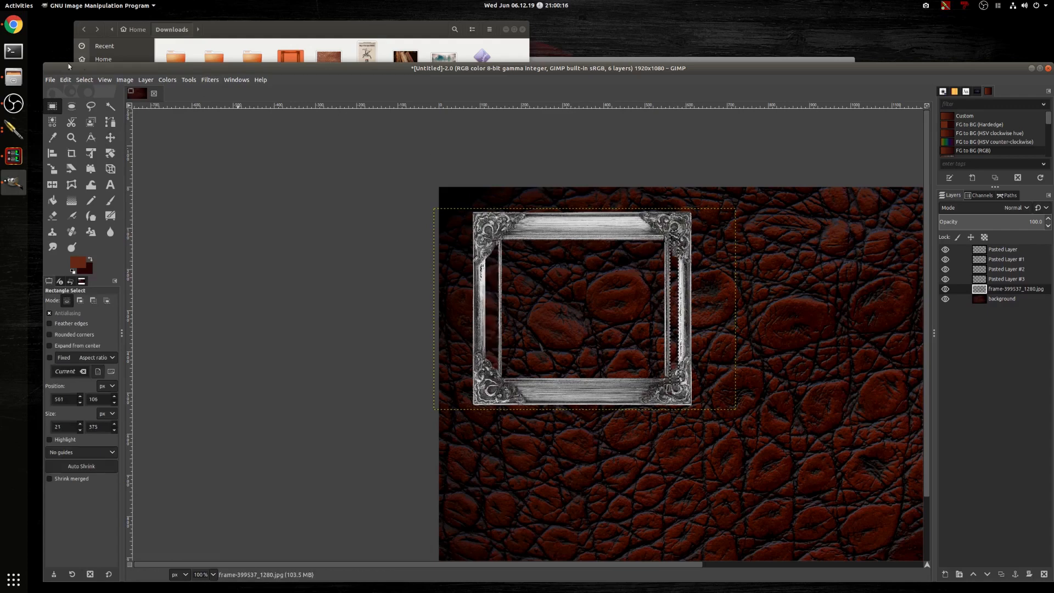
click(84, 79)
click(91, 101)
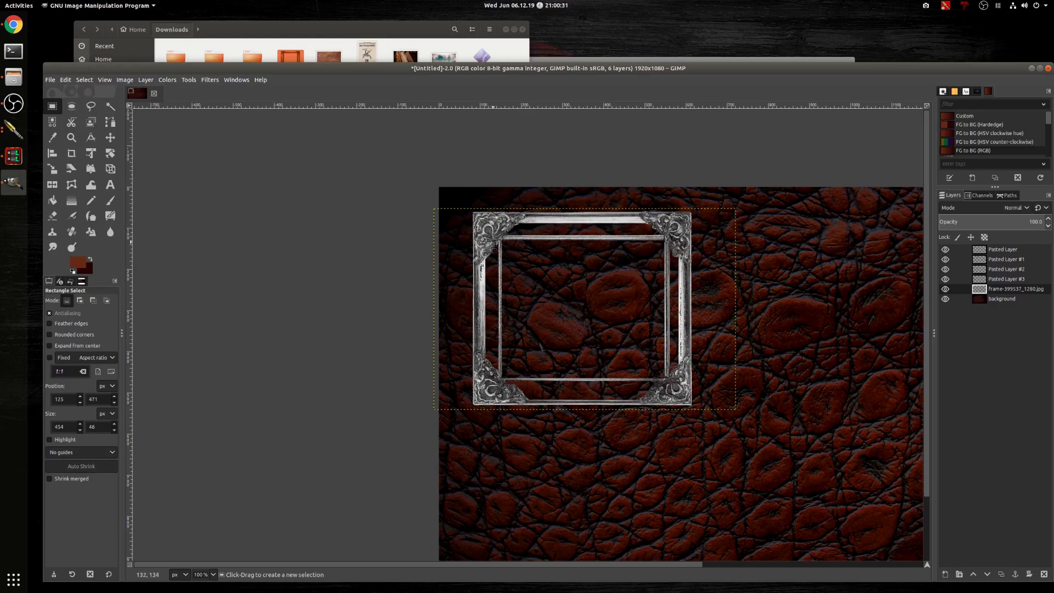
Step: Free-select the frame's left inner edge, move it to a new layer, and shift it against the outer left moulding
click(91, 107)
drag(495, 237, 496, 240)
key(Return)
click(110, 137)
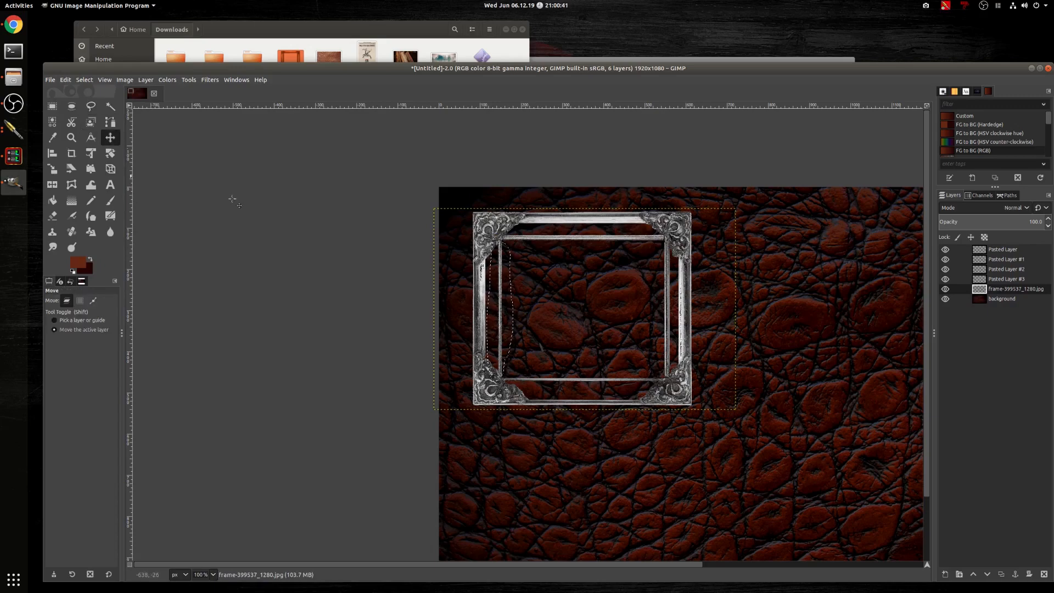
key(ctrl+x)
key(ctrl+v)
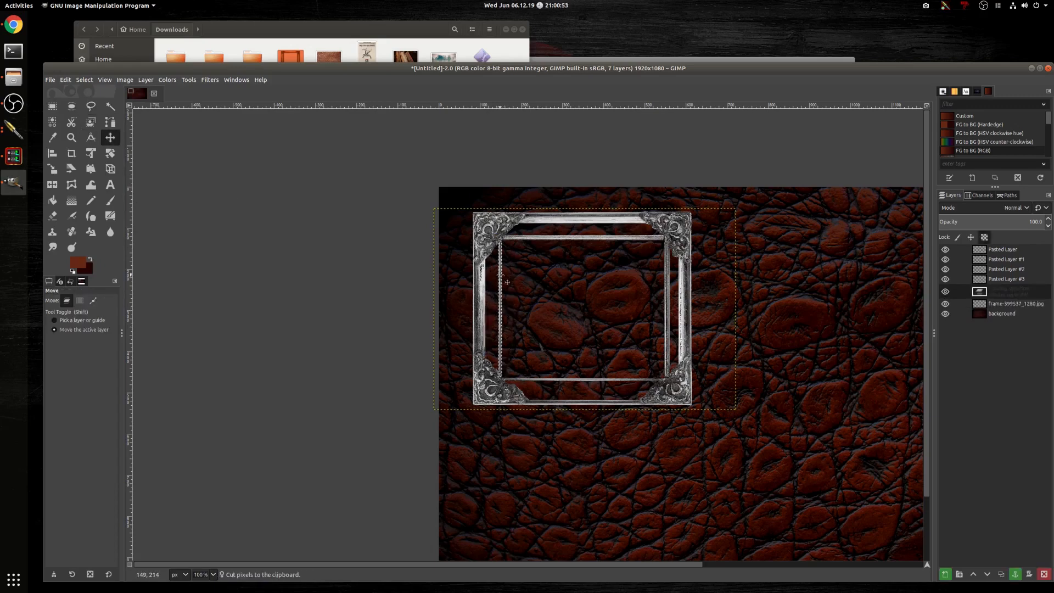
key(shift+ctrl+n)
key(r)
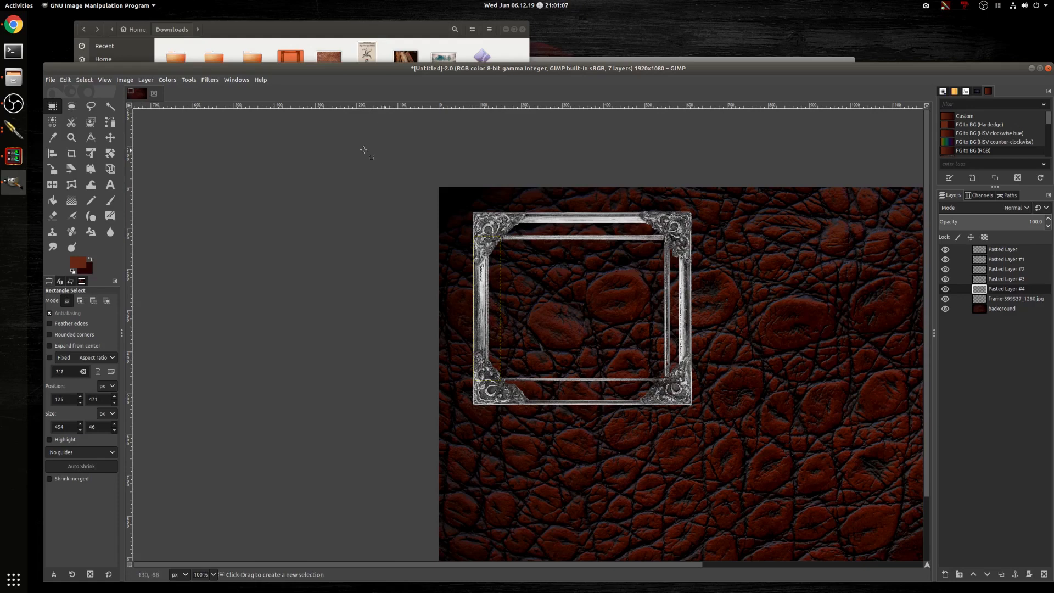
click(1009, 302)
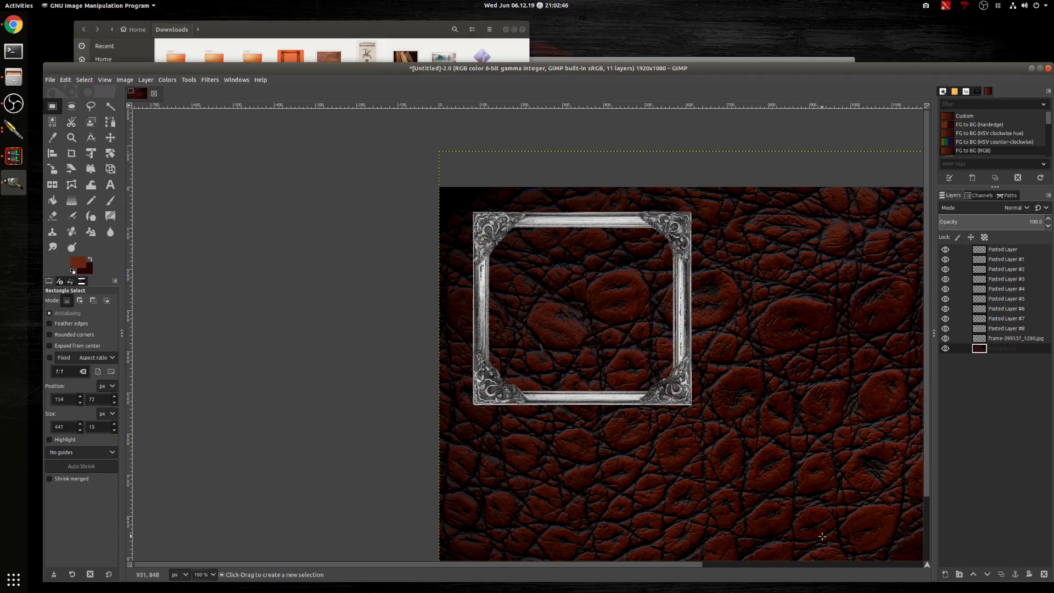
drag(641, 565, 693, 562)
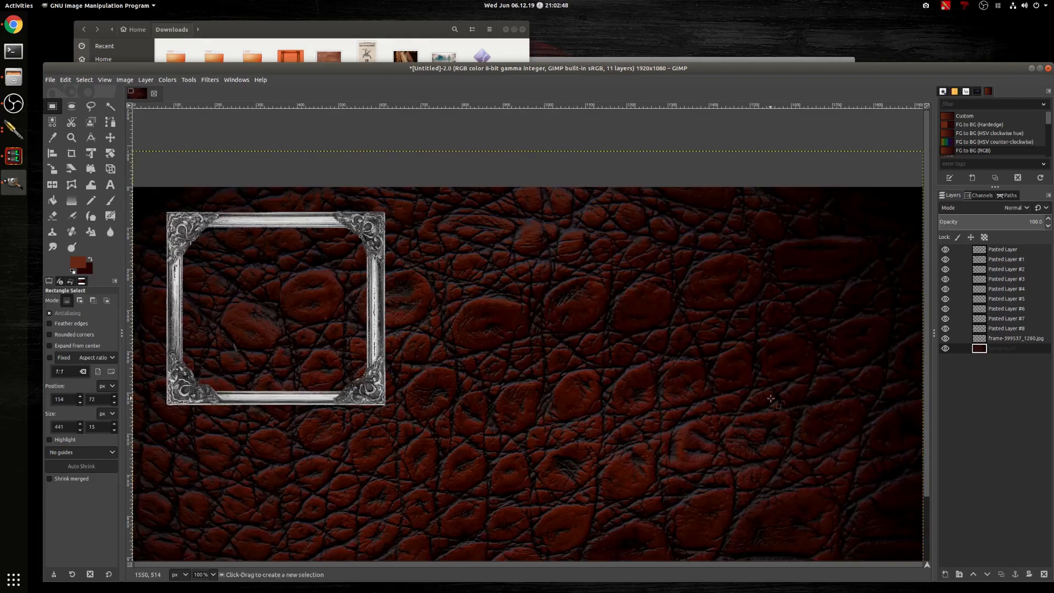
key(minus)
key(minus)
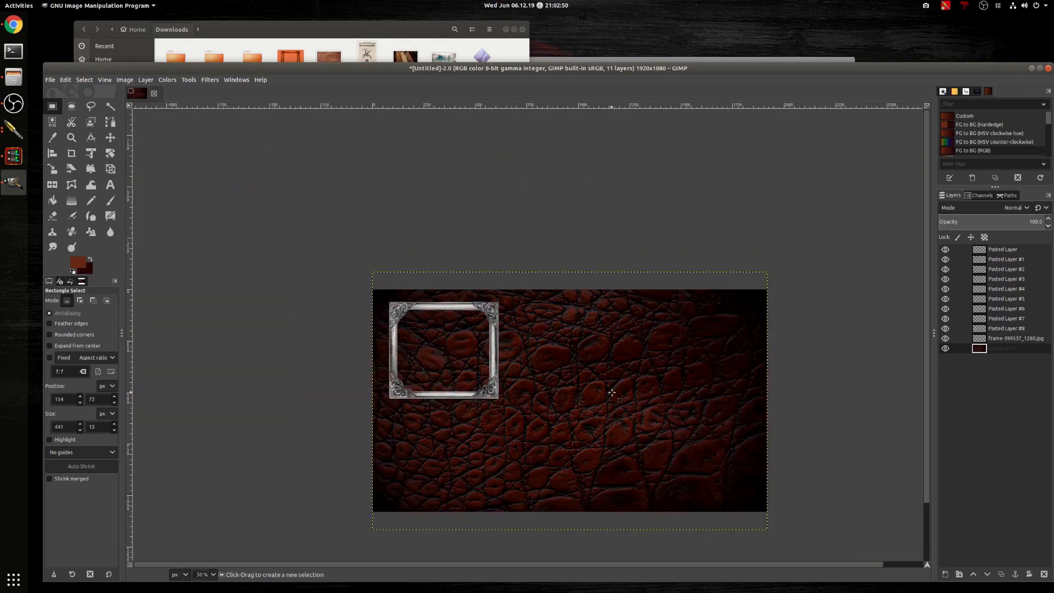
key(plus)
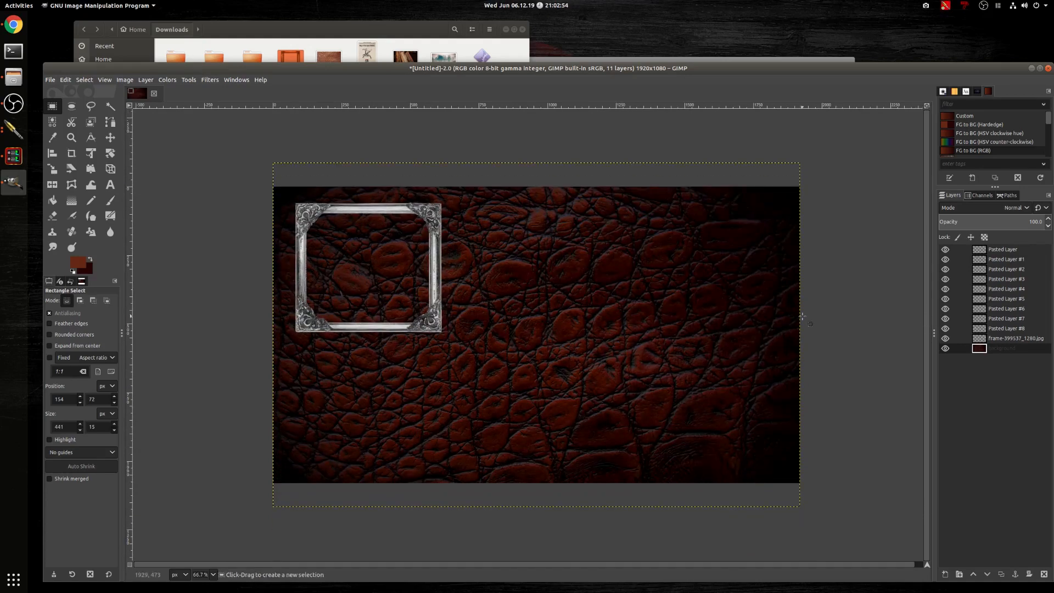
key(plus)
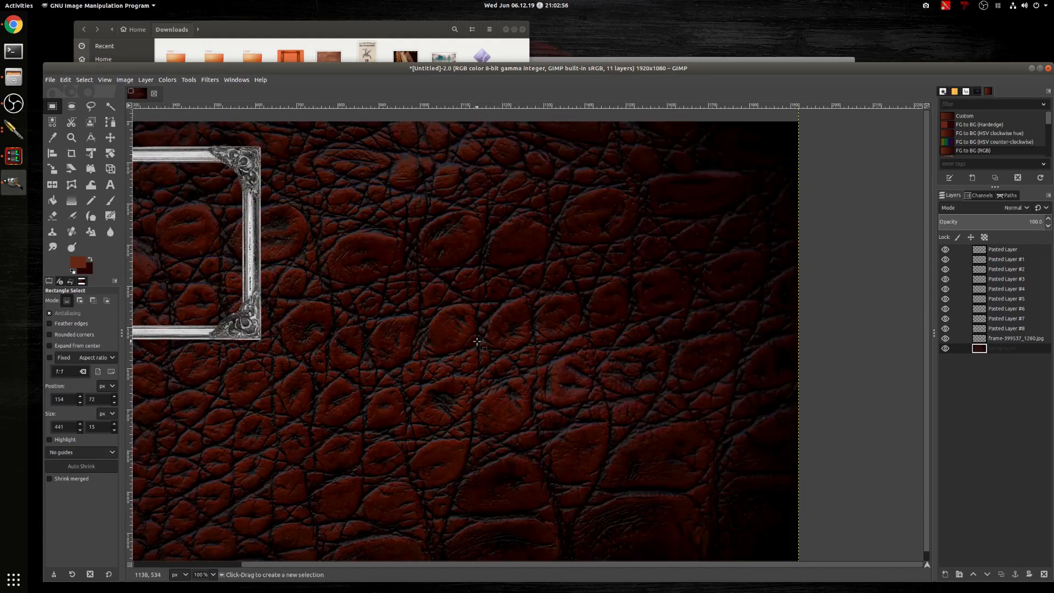
key(minus)
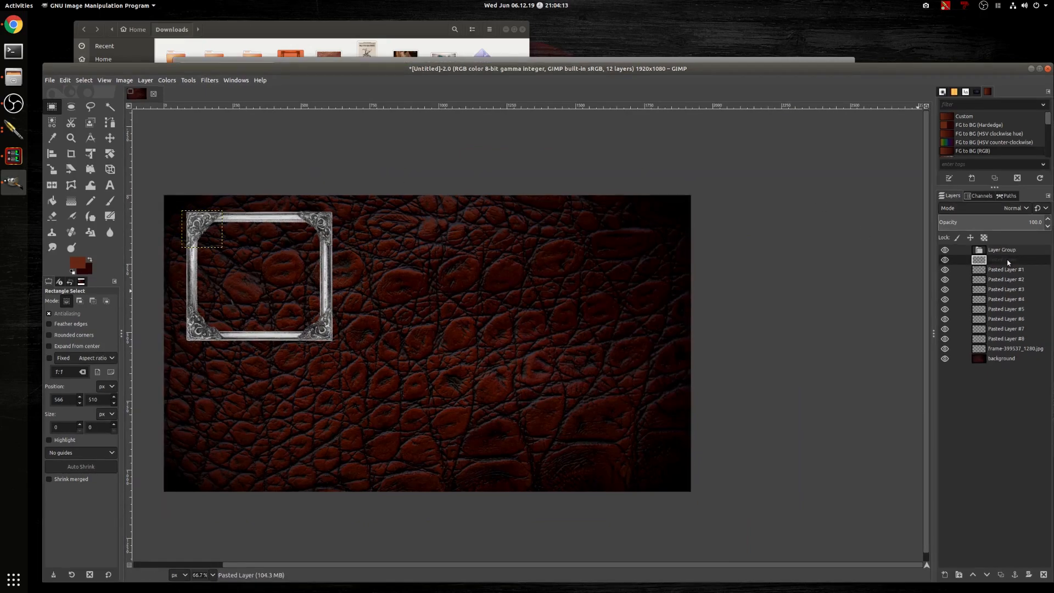
Step: Move all the pasted frame pieces and the frame layer into the layer group and rename the group "DM - frame"
drag(997, 259, 1010, 276)
drag(1014, 289, 1012, 295)
drag(1008, 310, 1012, 344)
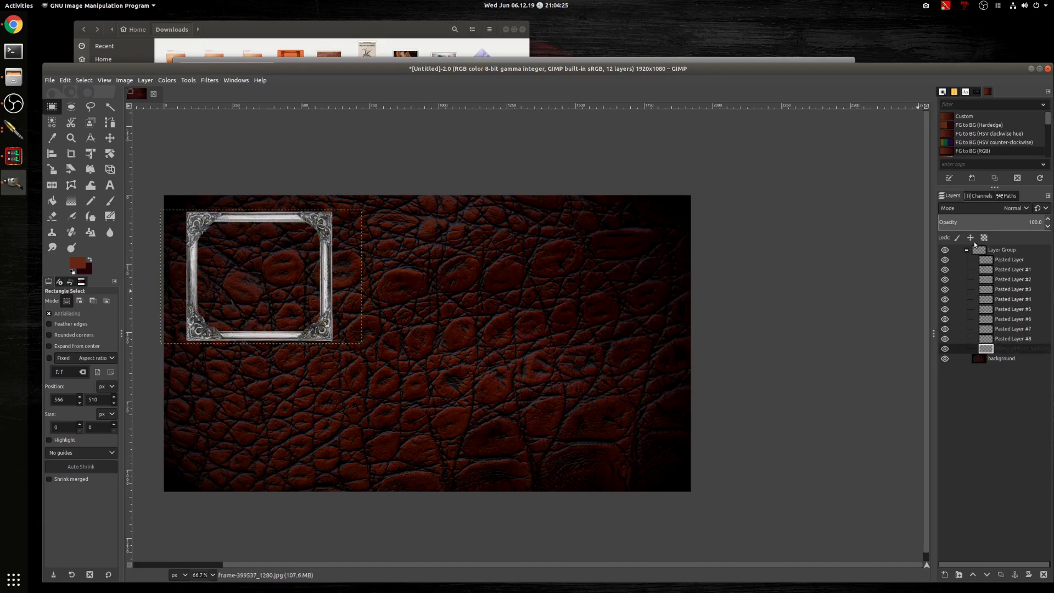
click(967, 250)
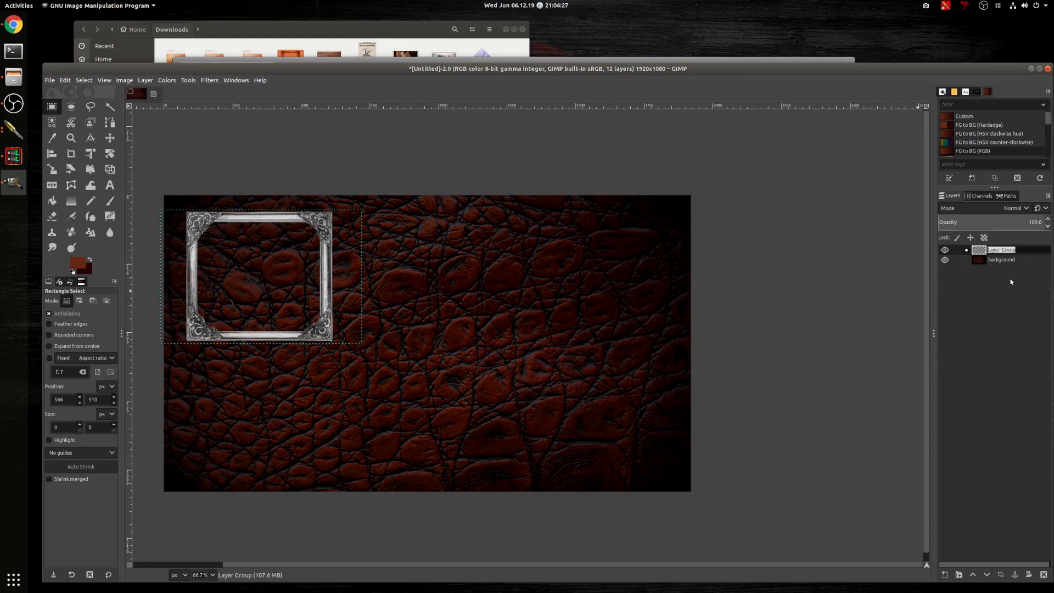
text(DM - frame)
key(Return)
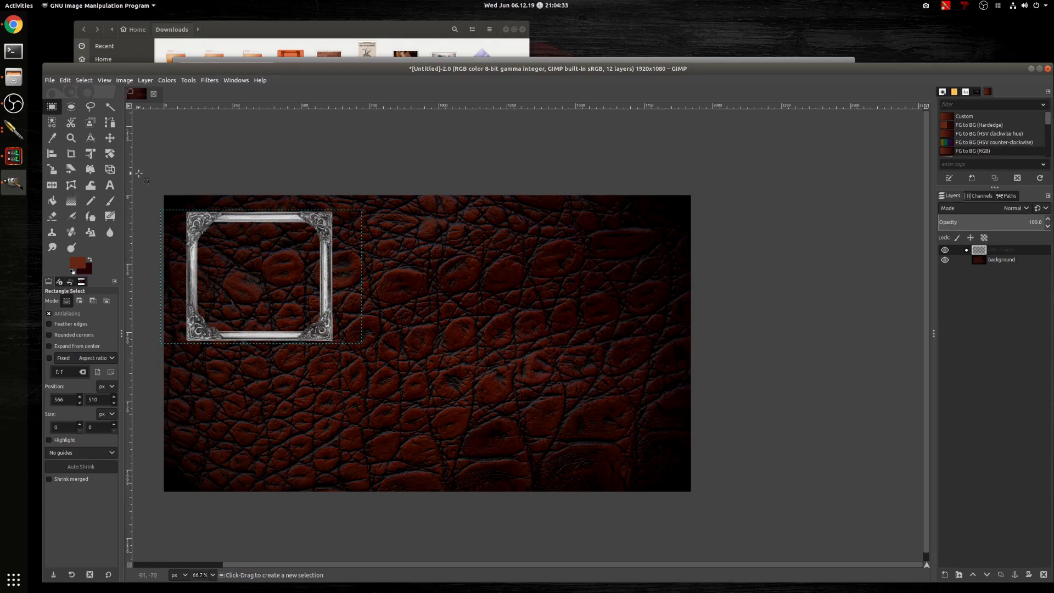
Step: Duplicate the "DM - frame" group and position the copy directly below the original frame, aligned with its sides
right_click(939, 248)
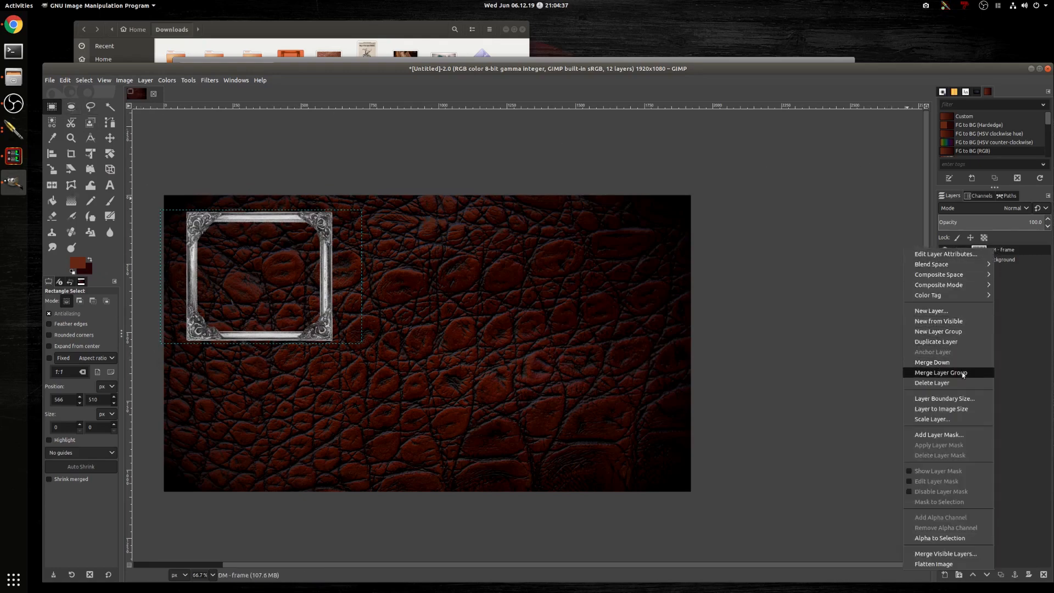
click(958, 343)
key(m)
drag(284, 225, 447, 227)
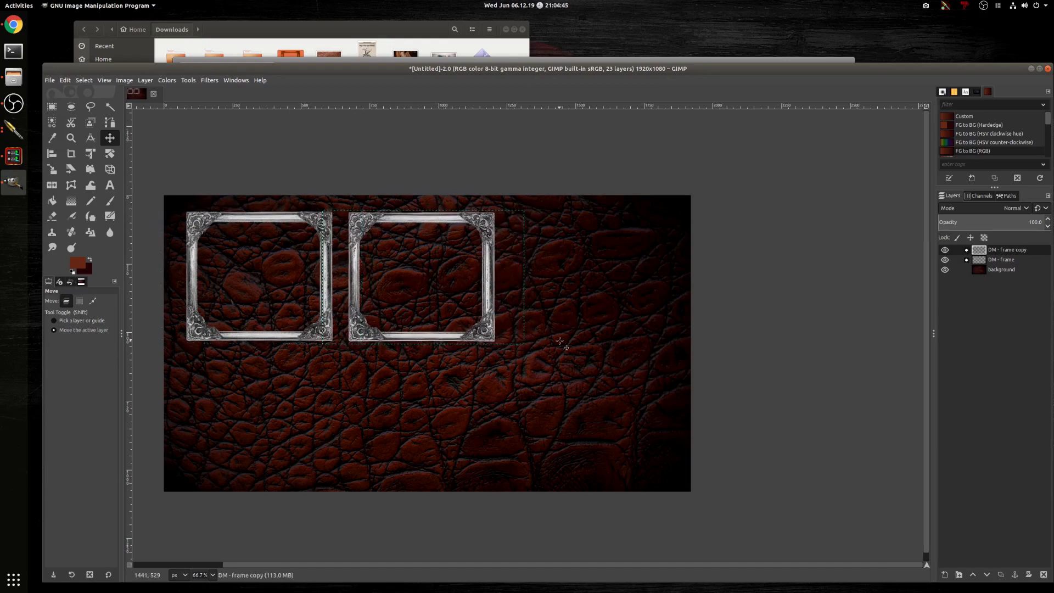
drag(416, 223, 246, 349)
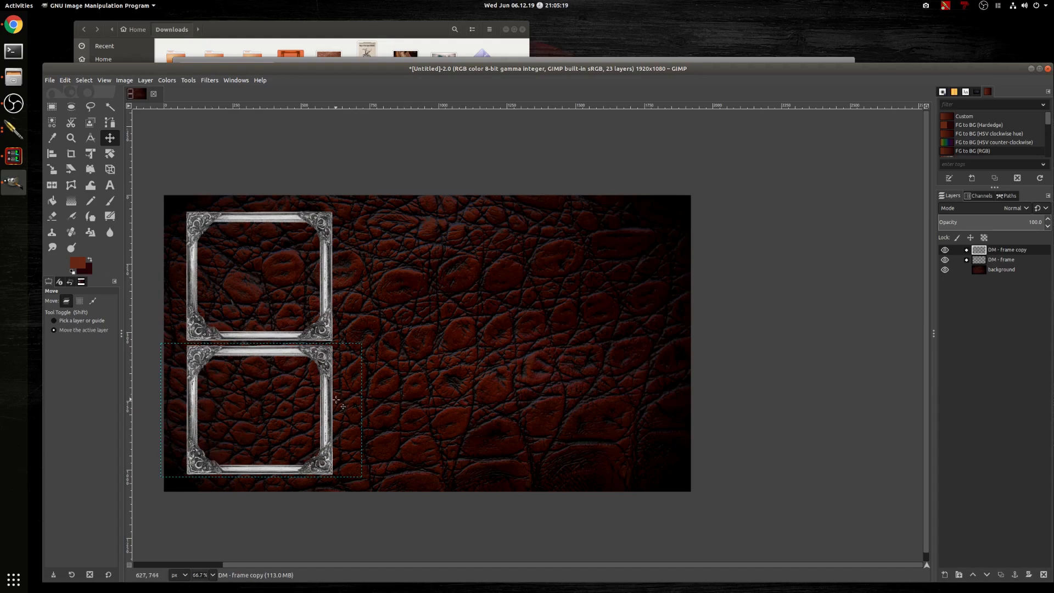
drag(269, 350, 269, 351)
Step: Rename the lower frame group "PC - 1" and duplicate it as "PC - 2" and "PC - 3", completing a two-by-two grid of frames
right_click(989, 254)
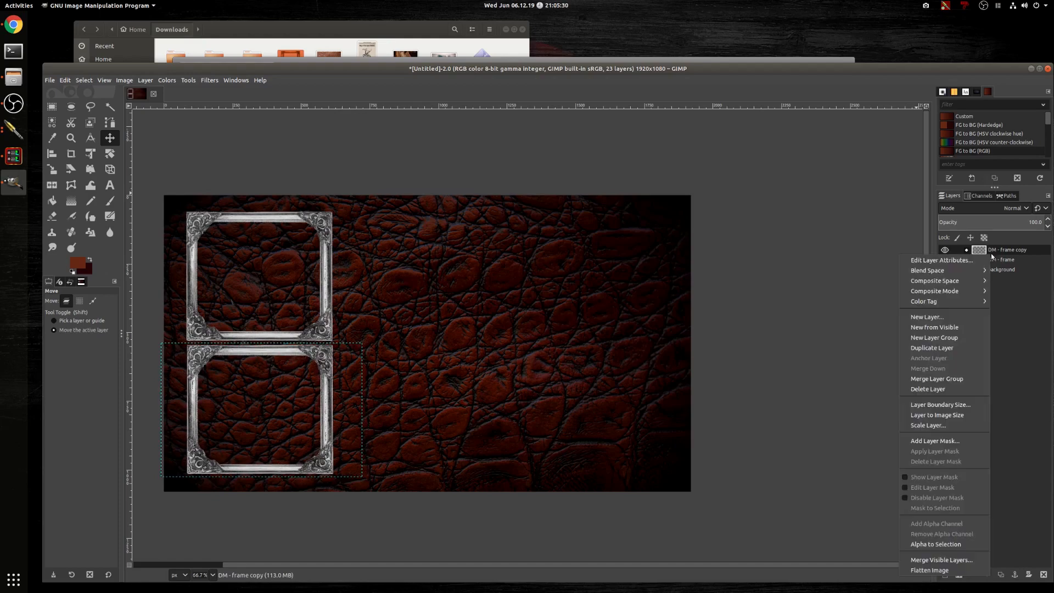
double_click(1016, 251)
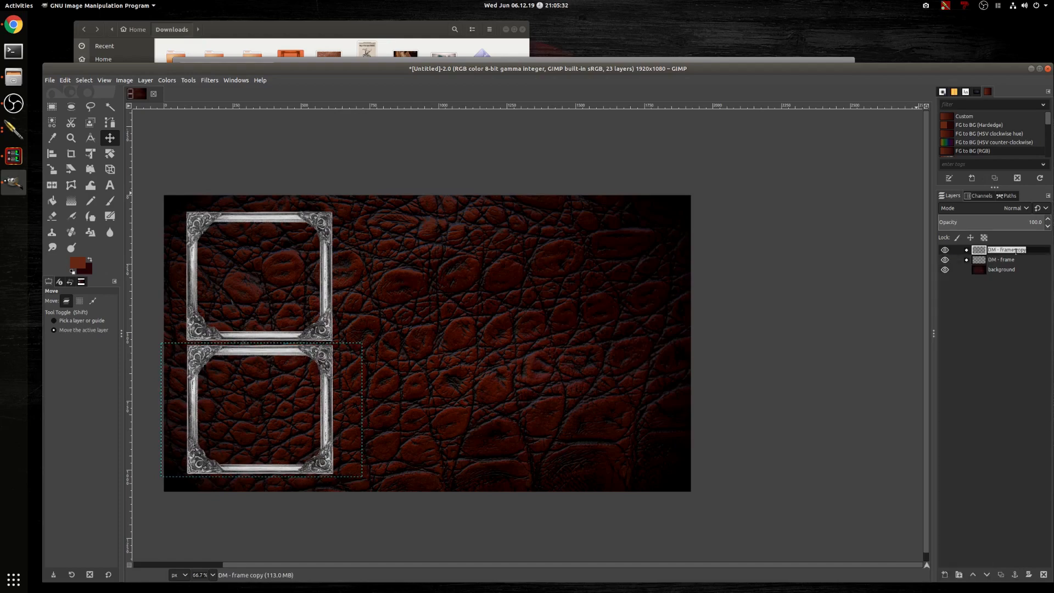
text(P)
key(Return)
right_click(1011, 251)
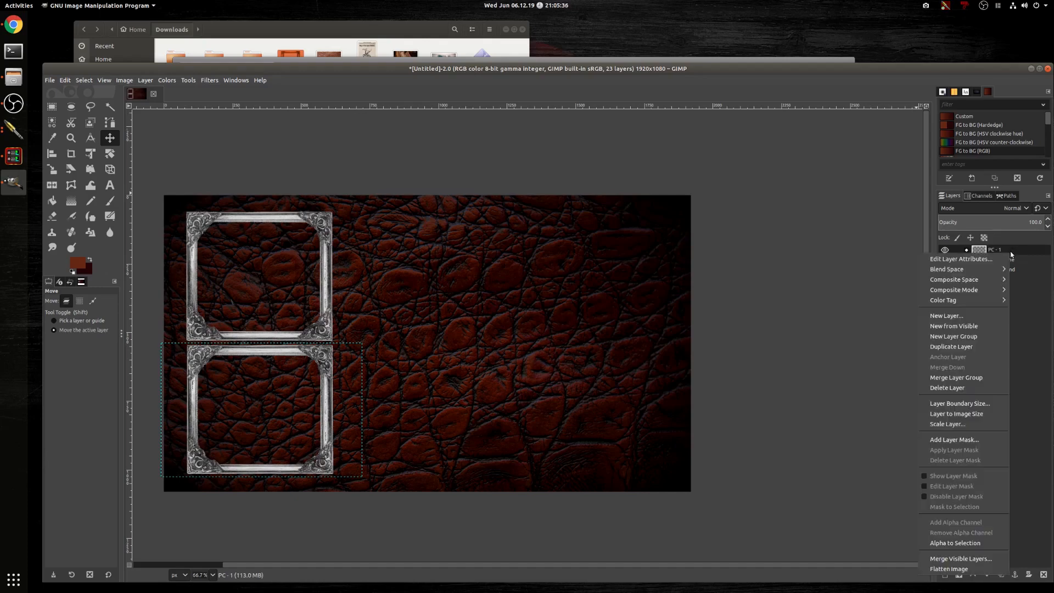
click(967, 347)
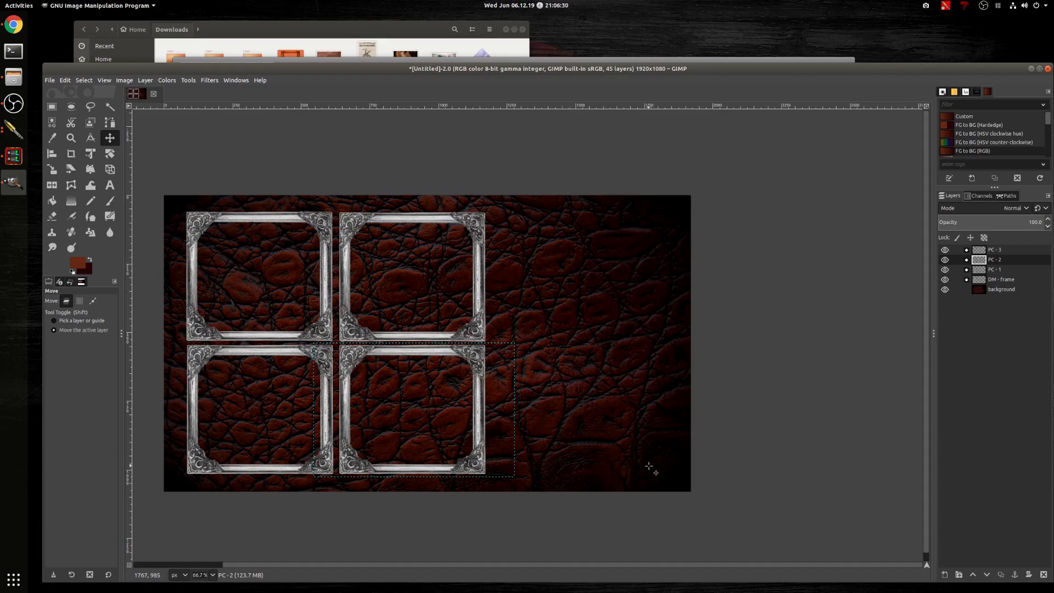
Step: Switch to Chrome, open fonts.google.com, and preview the fonts with the sample text "Jailbreak Campaign"
key(alt+Tab)
click(373, 85)
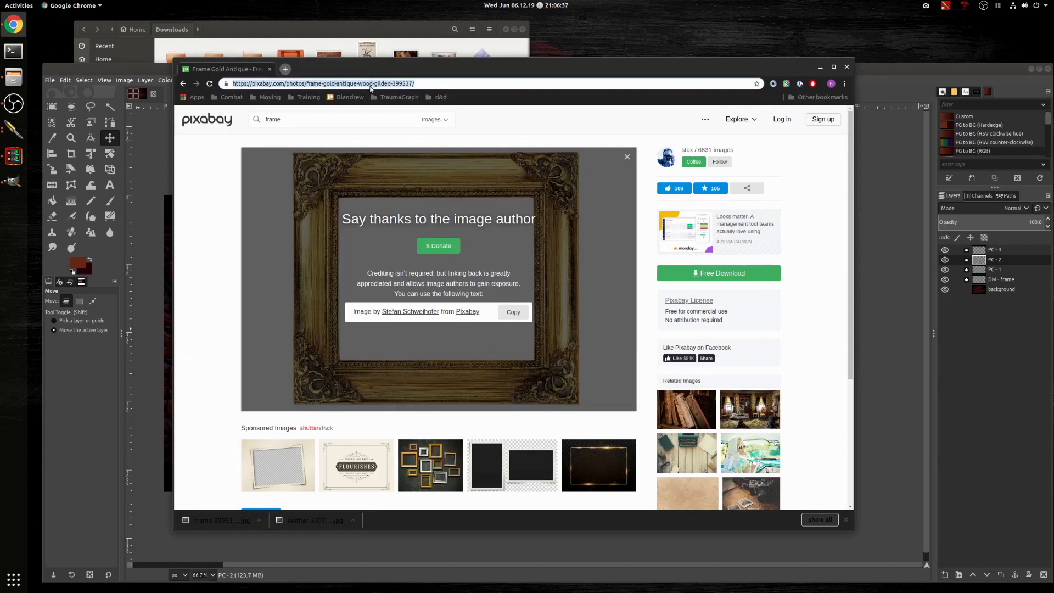
text(fonts.google.com)
key(Return)
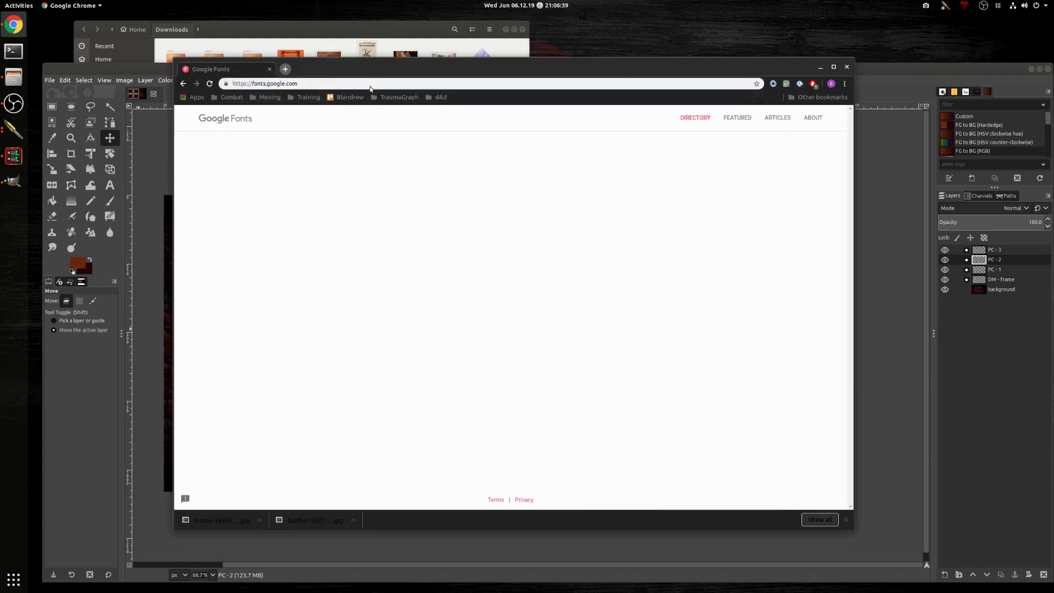
click(429, 148)
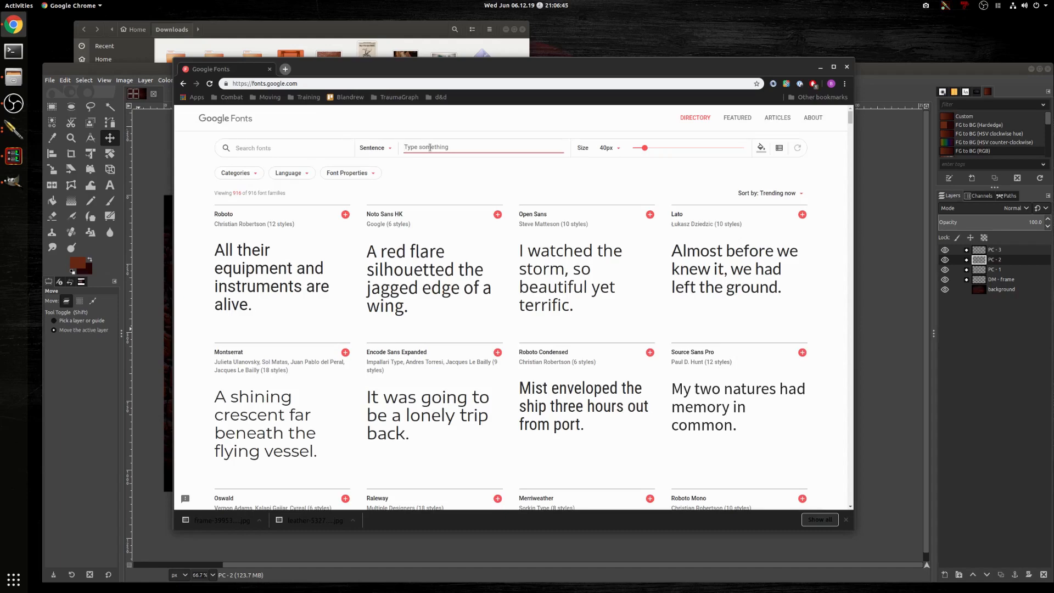
text(Jailbreak Campaign)
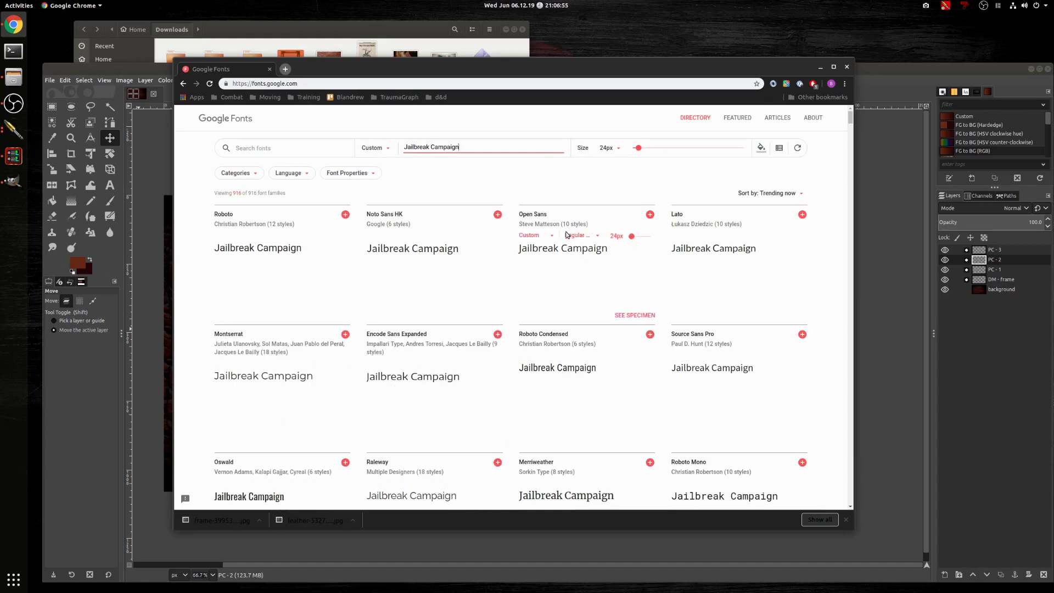
Step: Filter the fonts to thickness 8, browse the heavy typefaces for a title style, and close the browser
click(358, 173)
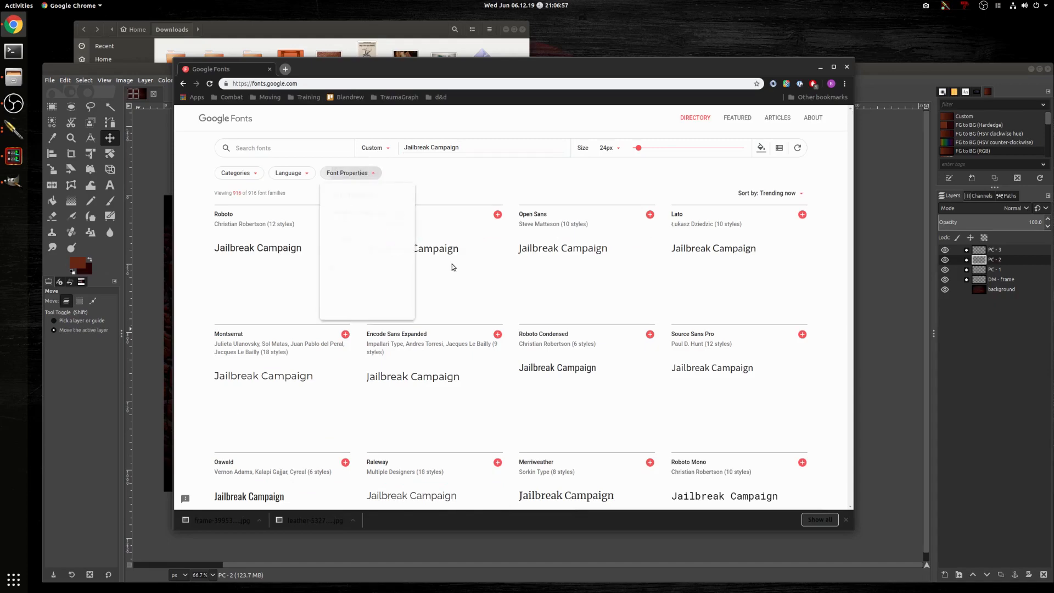
click(333, 252)
drag(371, 252, 383, 252)
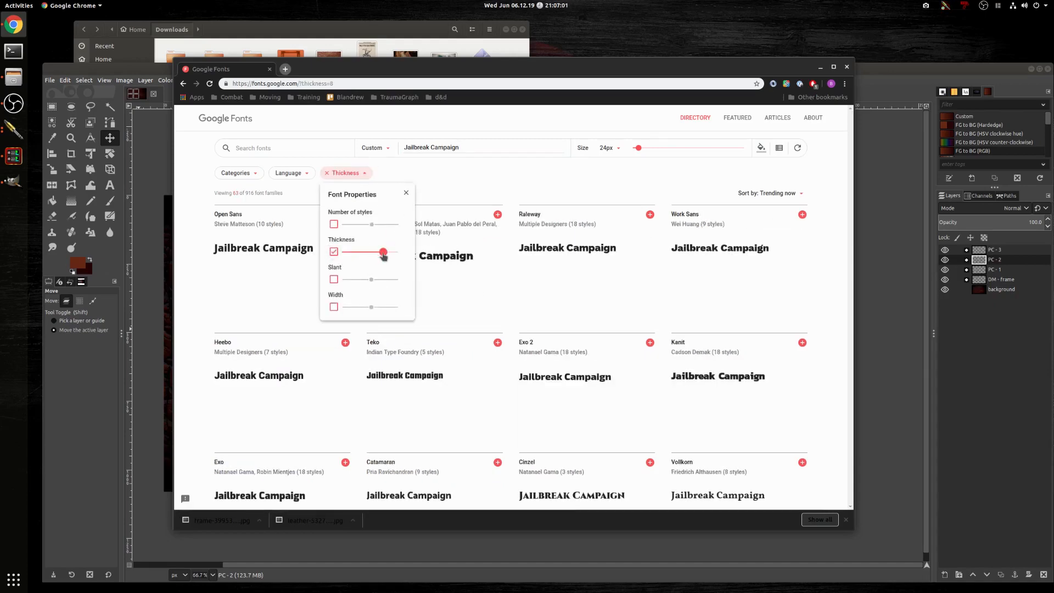
click(822, 177)
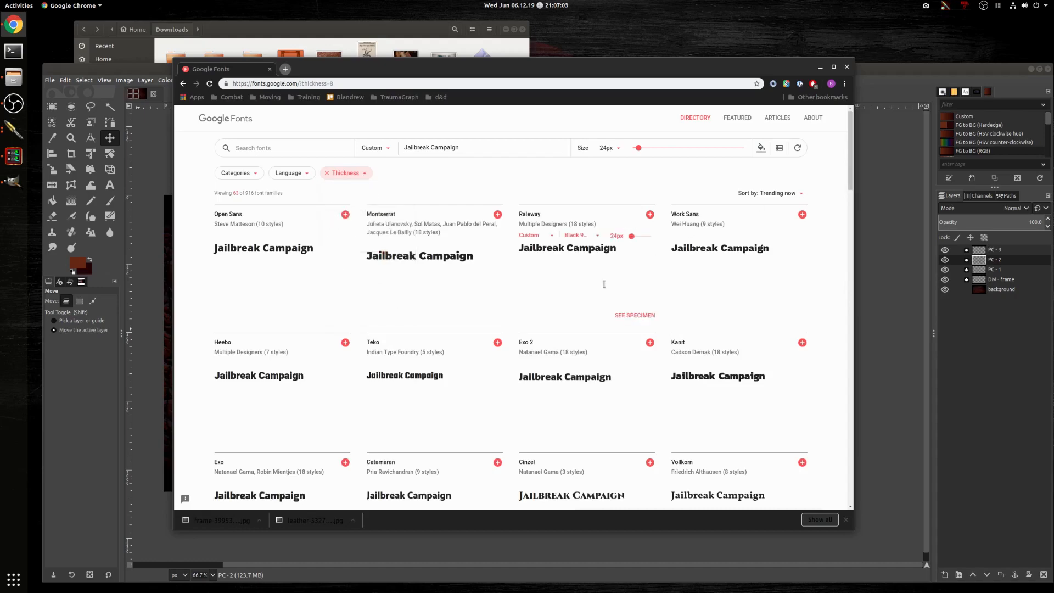
scroll(417, 384, down, 10)
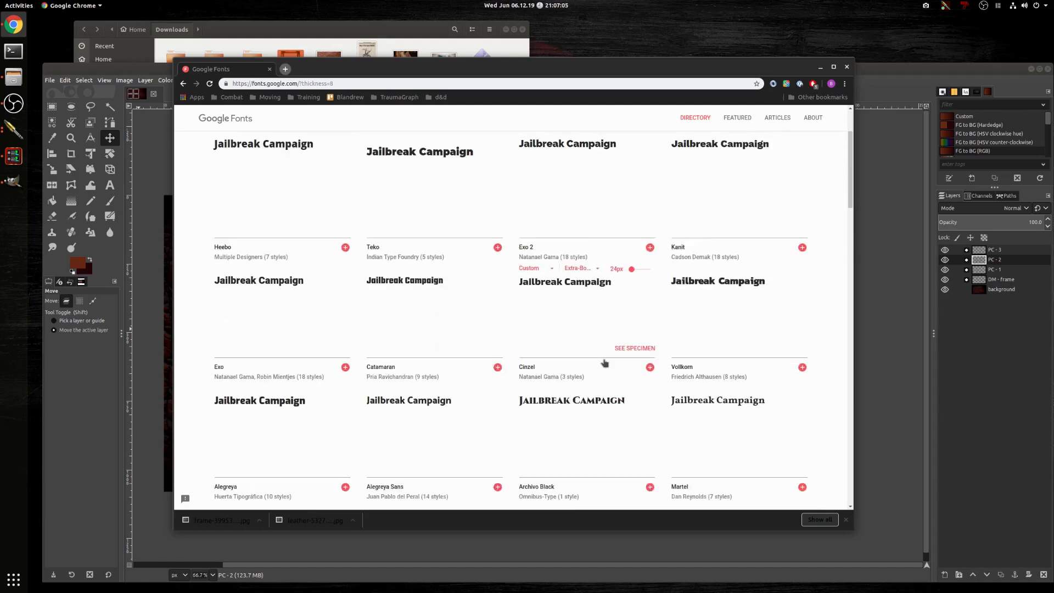
scroll(705, 353, down, 6)
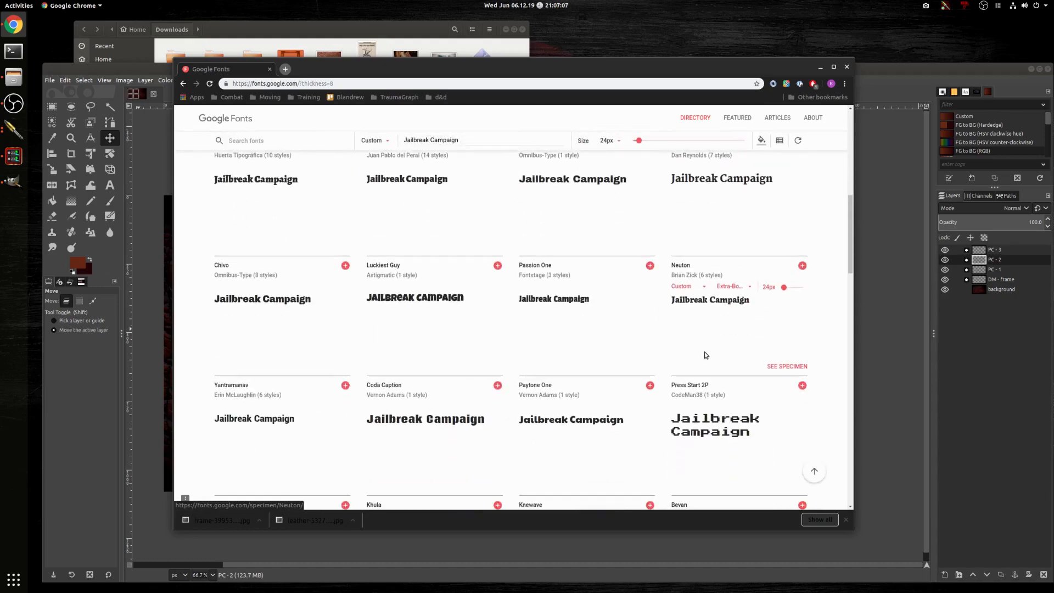
scroll(305, 412, down, 5)
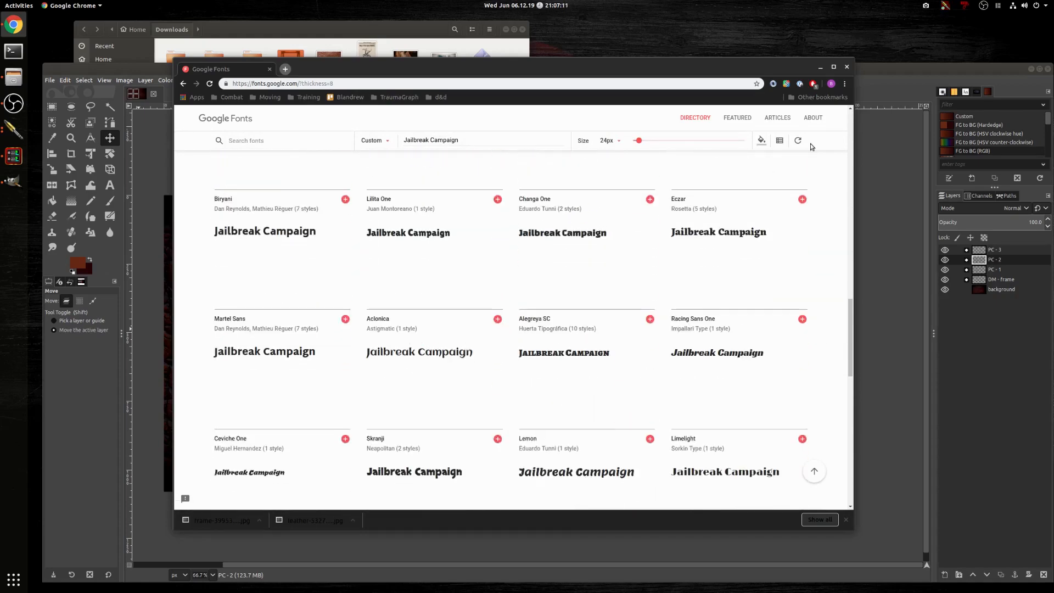
click(848, 68)
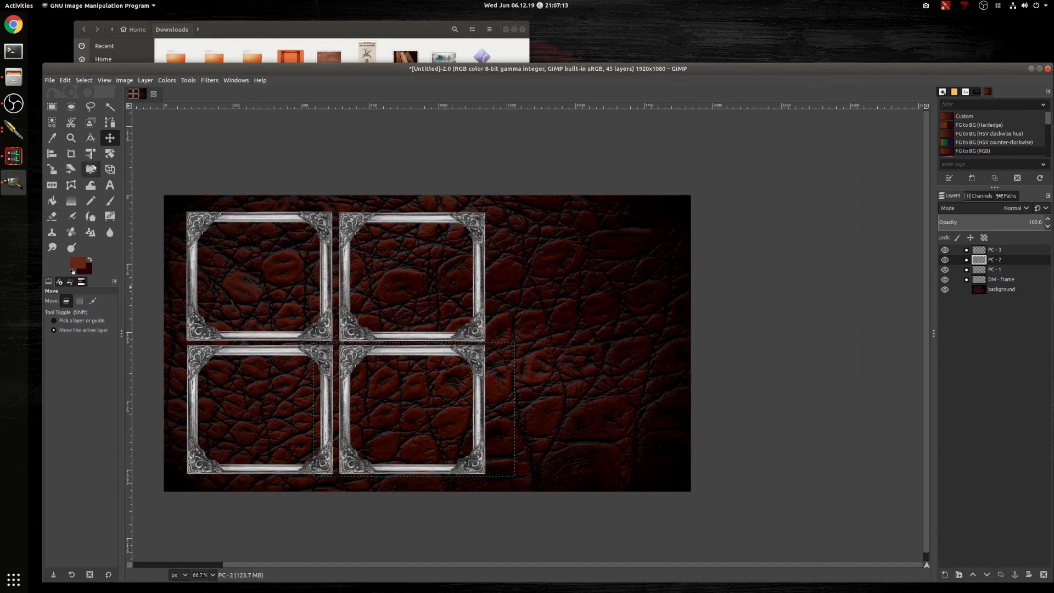
Step: Add the title text "Jailbreak Campaign" in Fredericka the Great on the leather area beside the upper frames
click(109, 185)
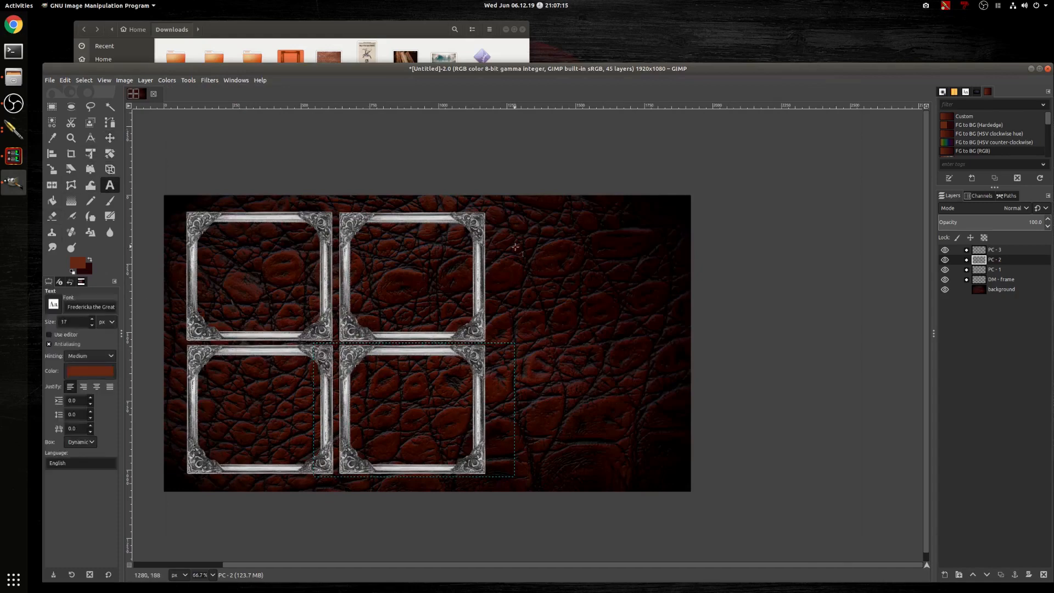
click(512, 247)
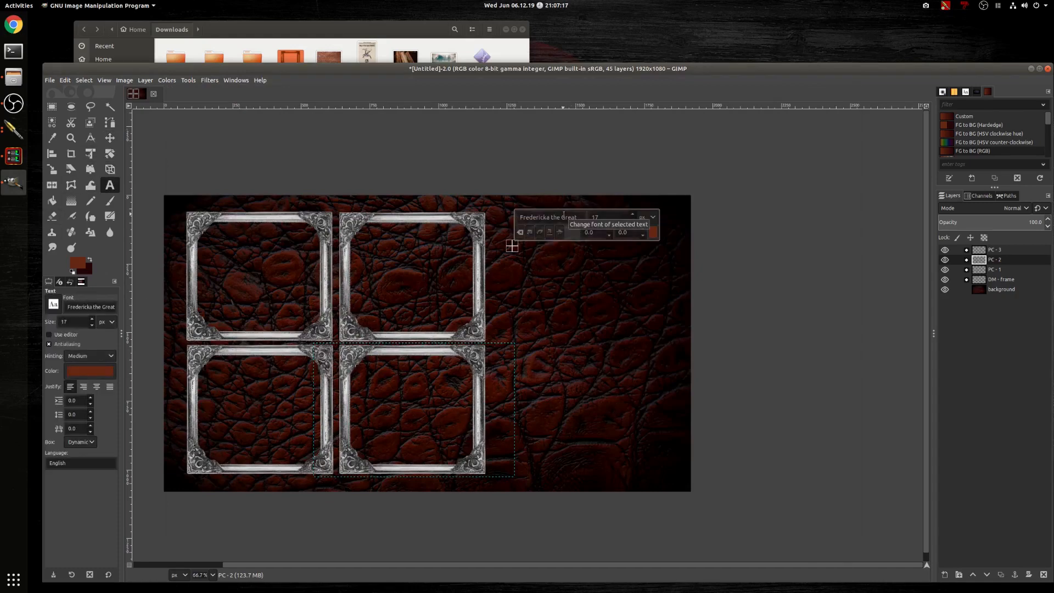
text(Jailbr)
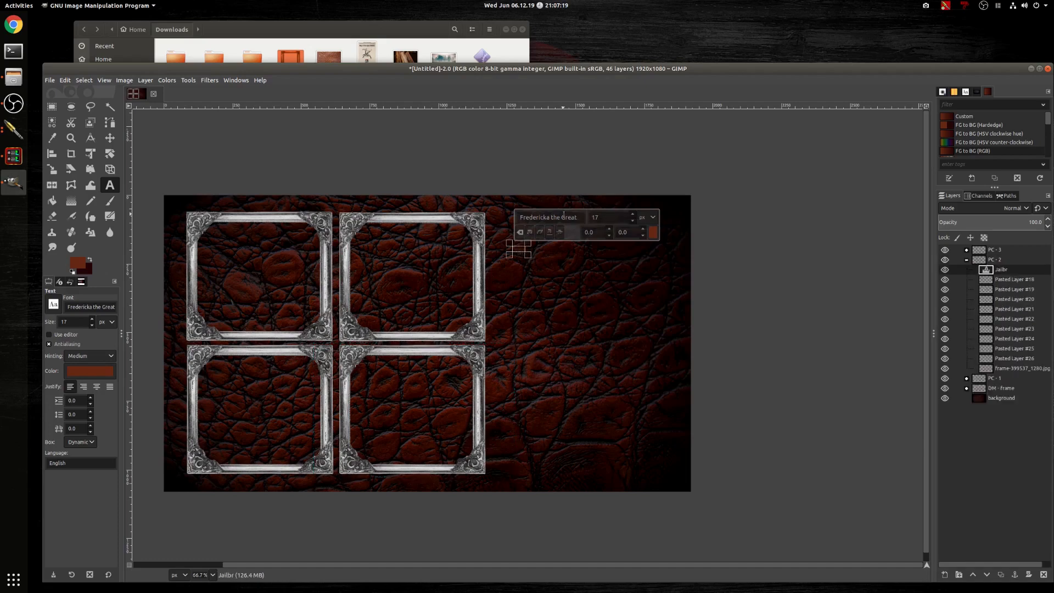
text(eak Campaign)
Step: Make the whole title white at 64 px and move it up level with the top edge of the frames
key(ctrl+a)
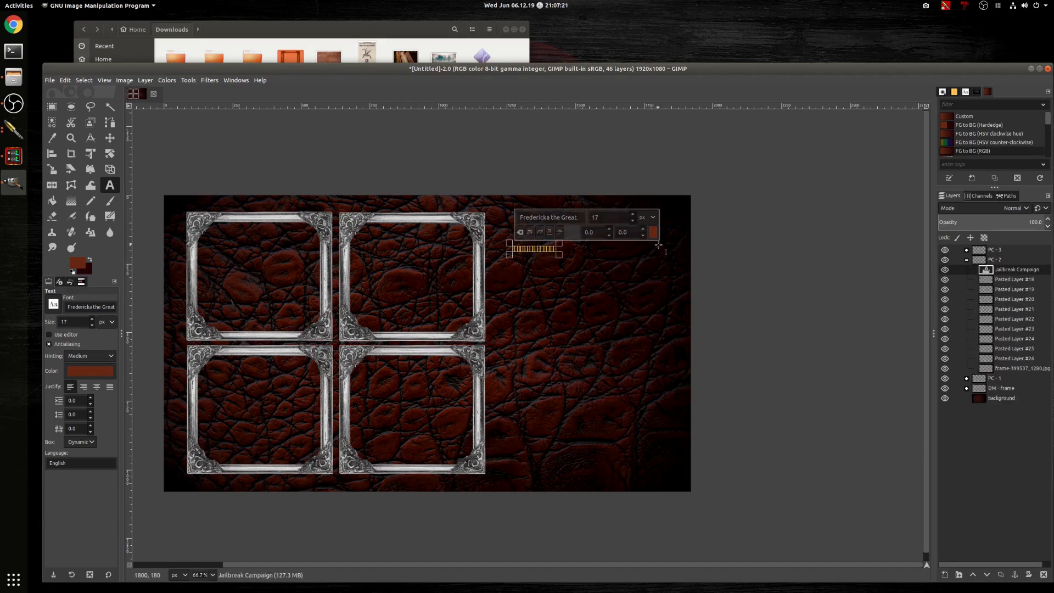
click(653, 233)
click(571, 173)
click(726, 316)
click(635, 216)
click(634, 215)
click(634, 215)
click(633, 215)
click(633, 215)
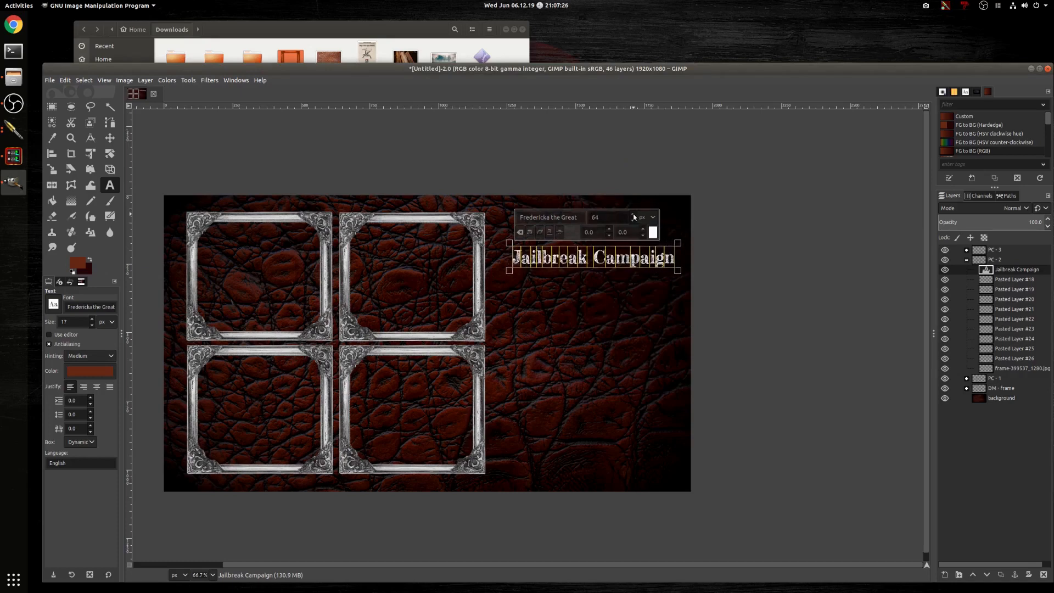
click(110, 138)
drag(556, 257, 558, 230)
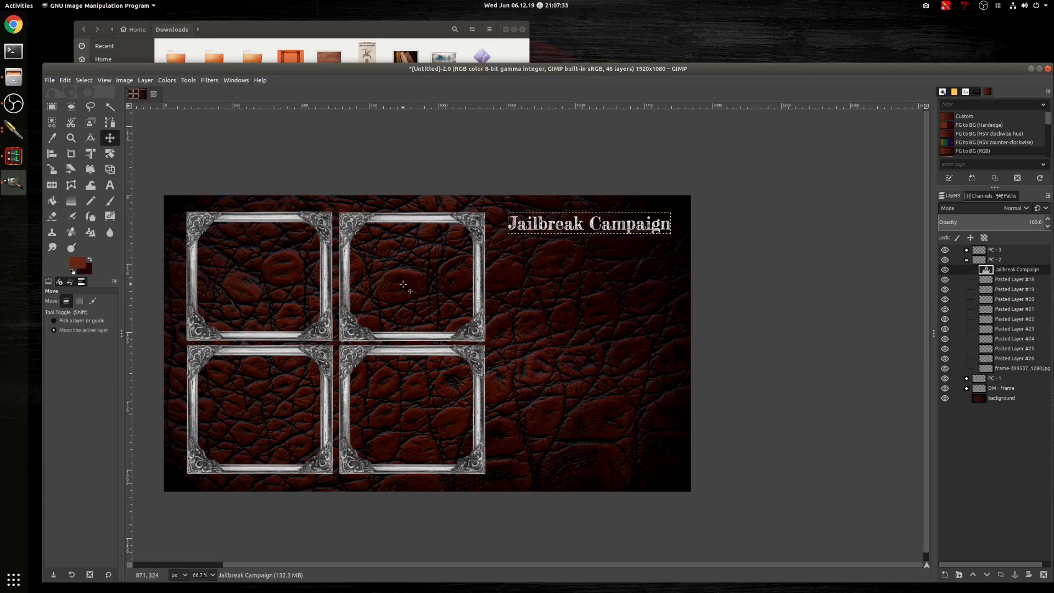
Step: Take the title layer out of the "PC - 2" group and place it in a new layer group named "flag"
click(110, 185)
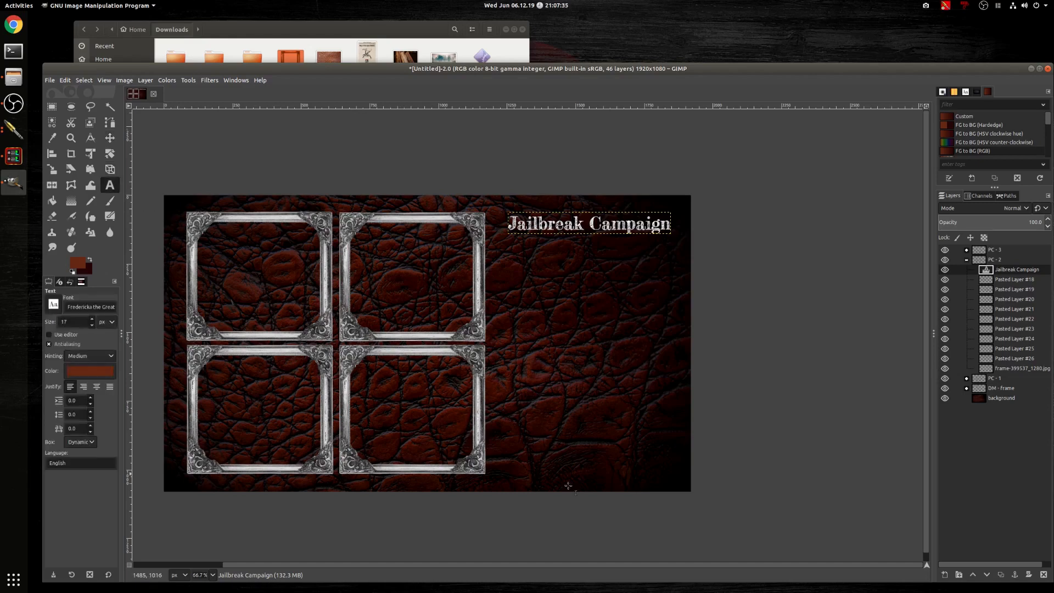
drag(987, 270, 984, 251)
double_click(1006, 250)
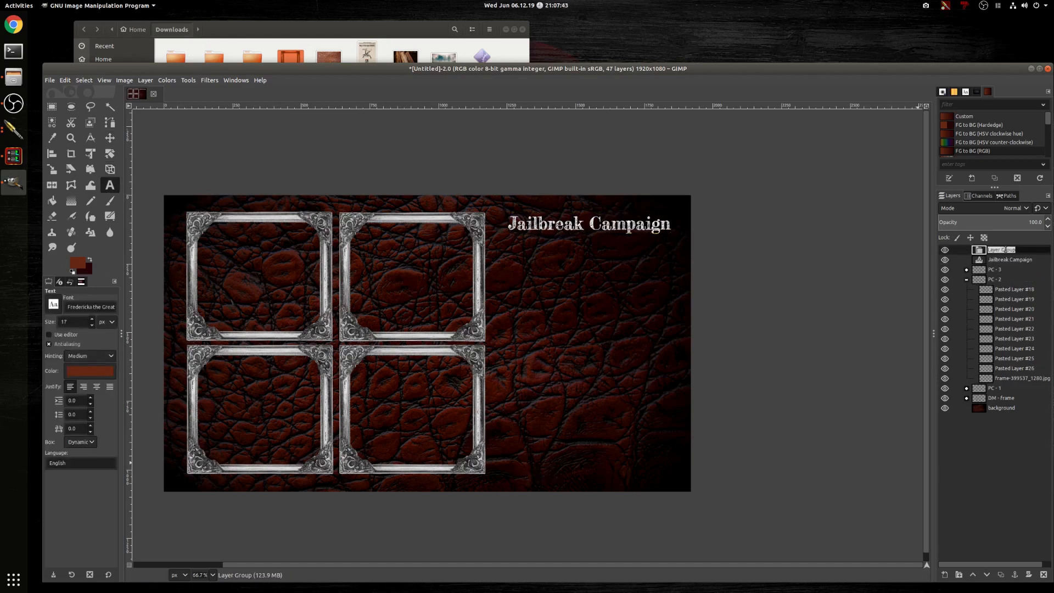
text(flag)
key(Return)
drag(1014, 263, 1002, 252)
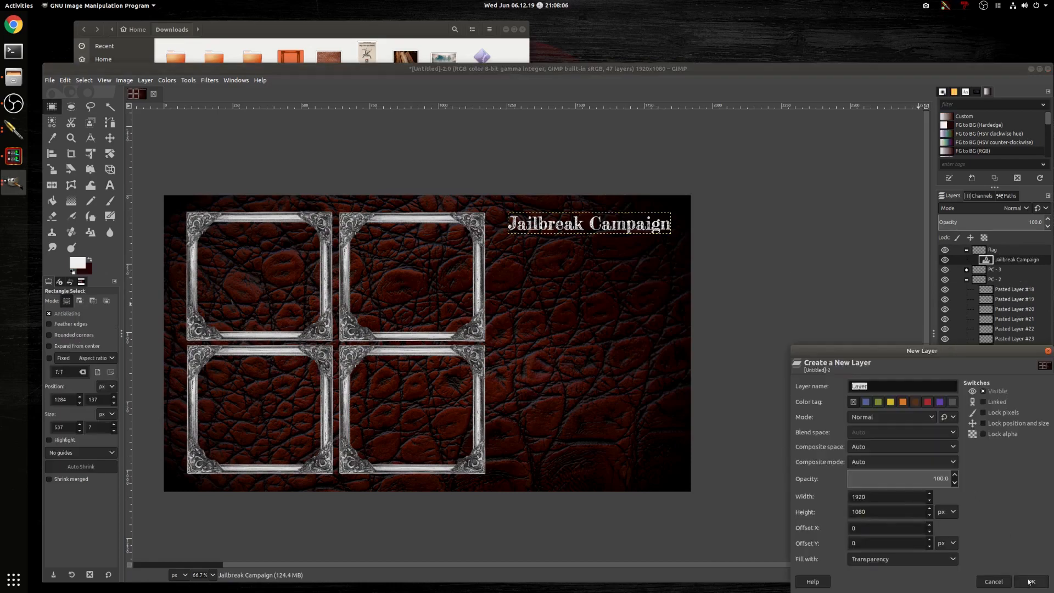
Step: On a new transparent 1920×1080 layer, fill a white underline about 544×4 px beneath the title, deselect, and set the layer opacity to 8.5
click(1030, 582)
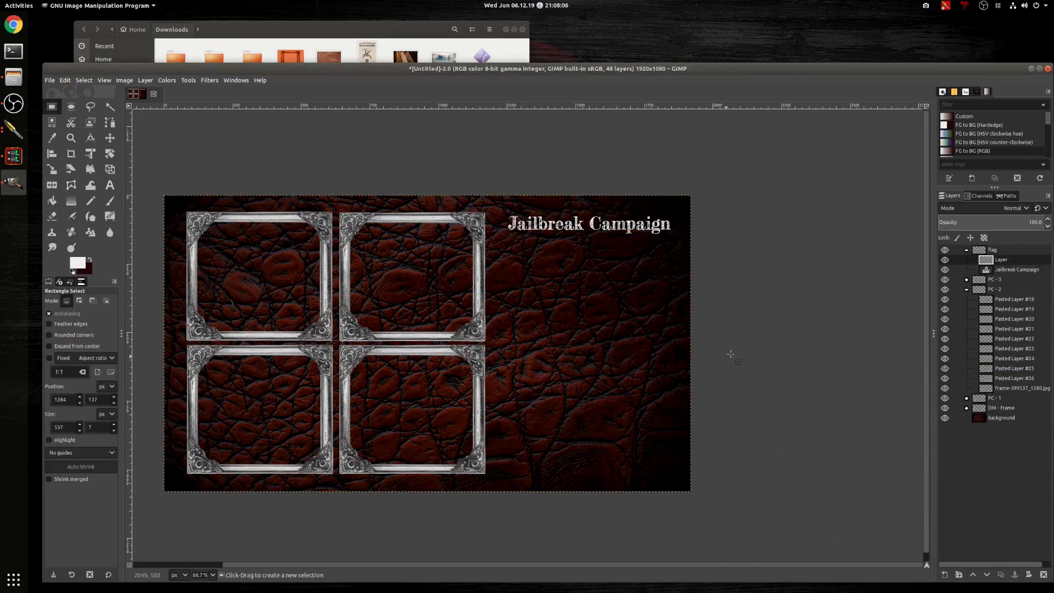
drag(515, 233, 668, 235)
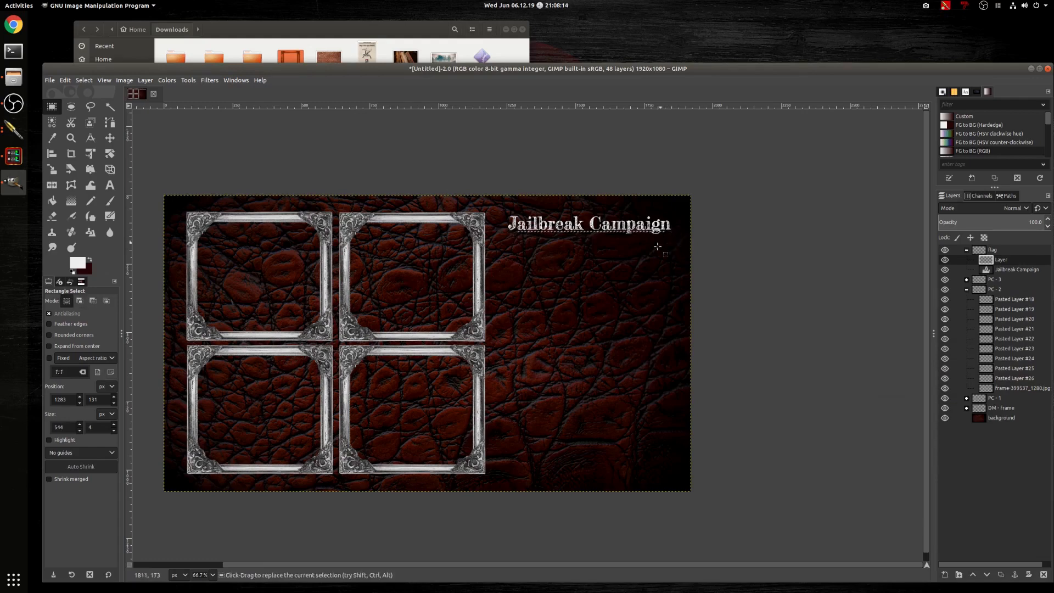
click(80, 80)
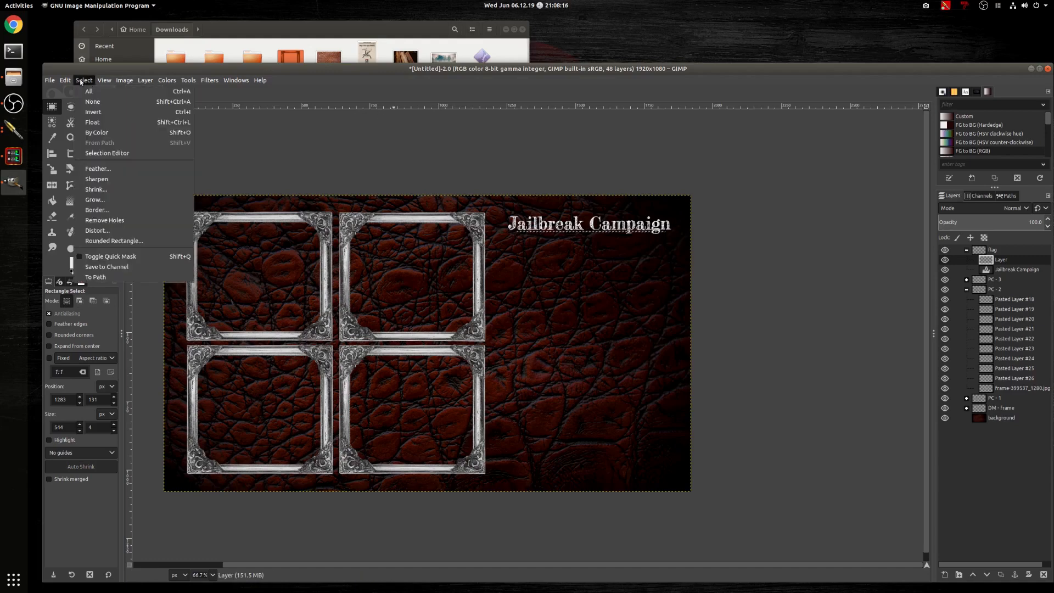
key(Escape)
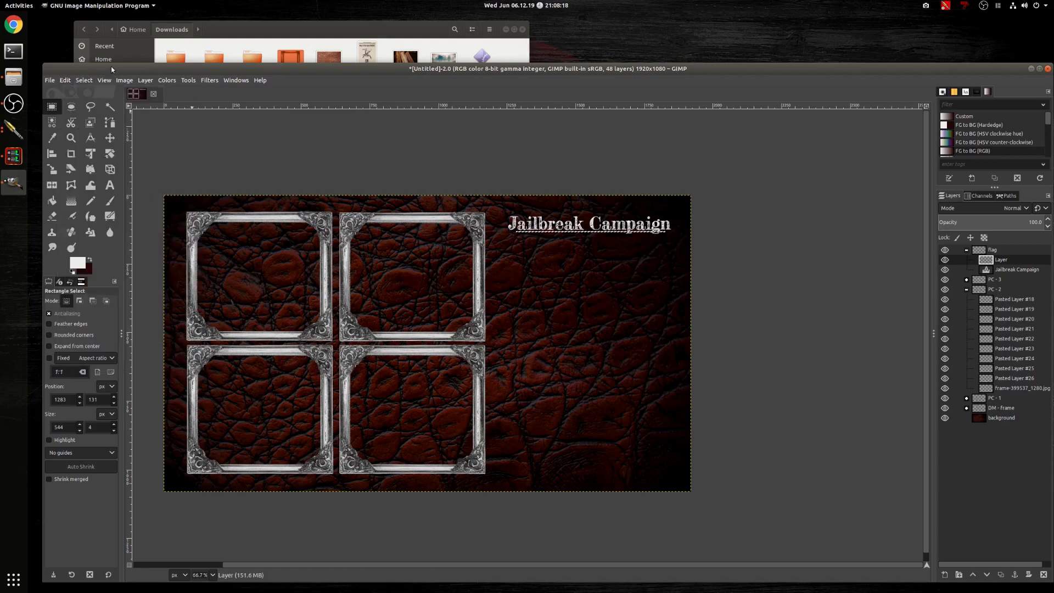
click(83, 81)
click(93, 102)
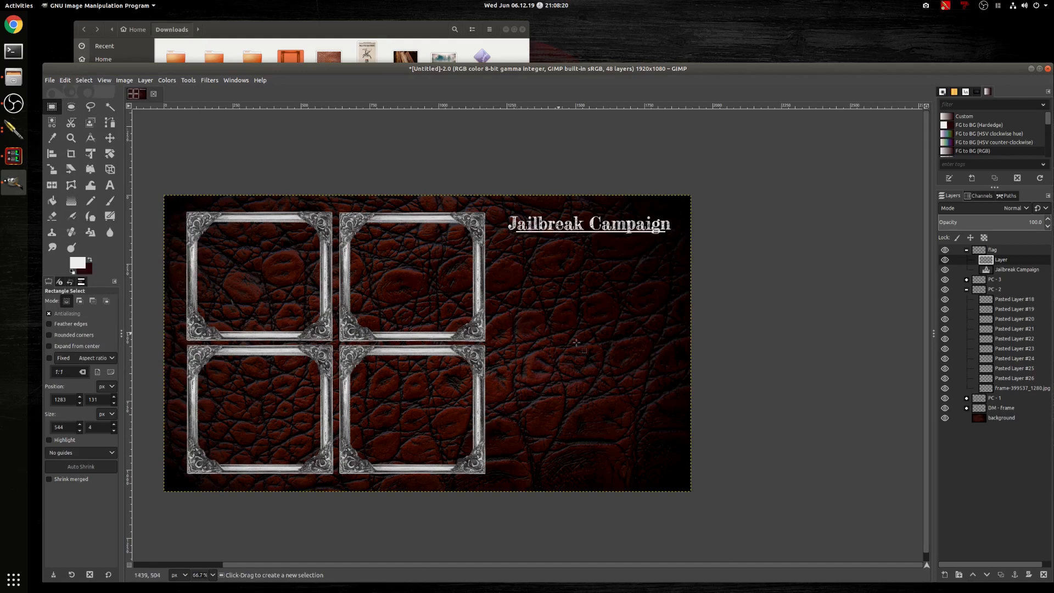
drag(1035, 222, 948, 220)
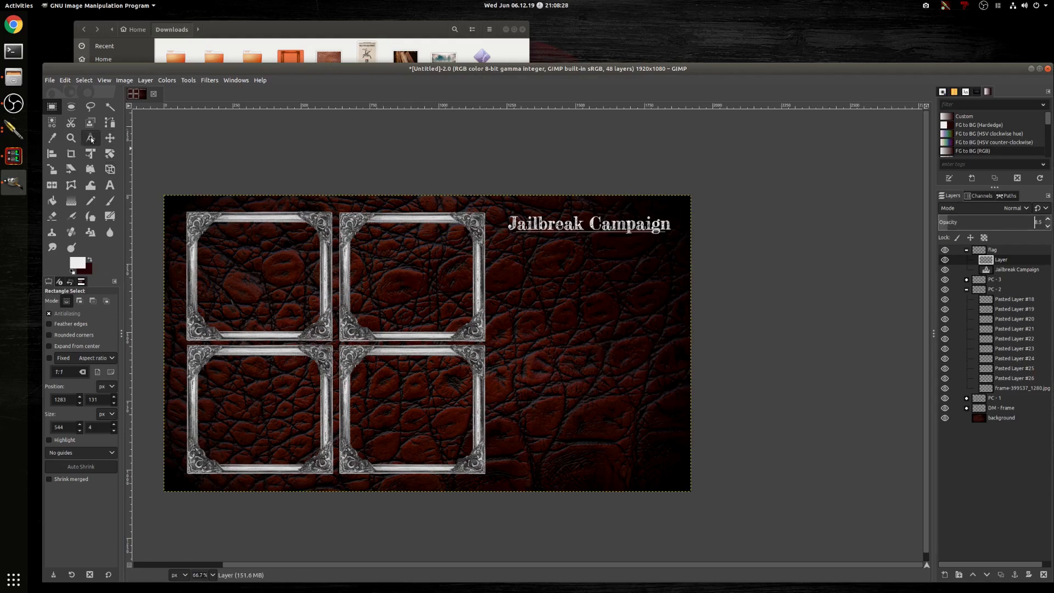
Step: Add the Twitch channel address as enlarged white Fredericka the Great text near the canvas's lower edge, right of the frames
click(110, 185)
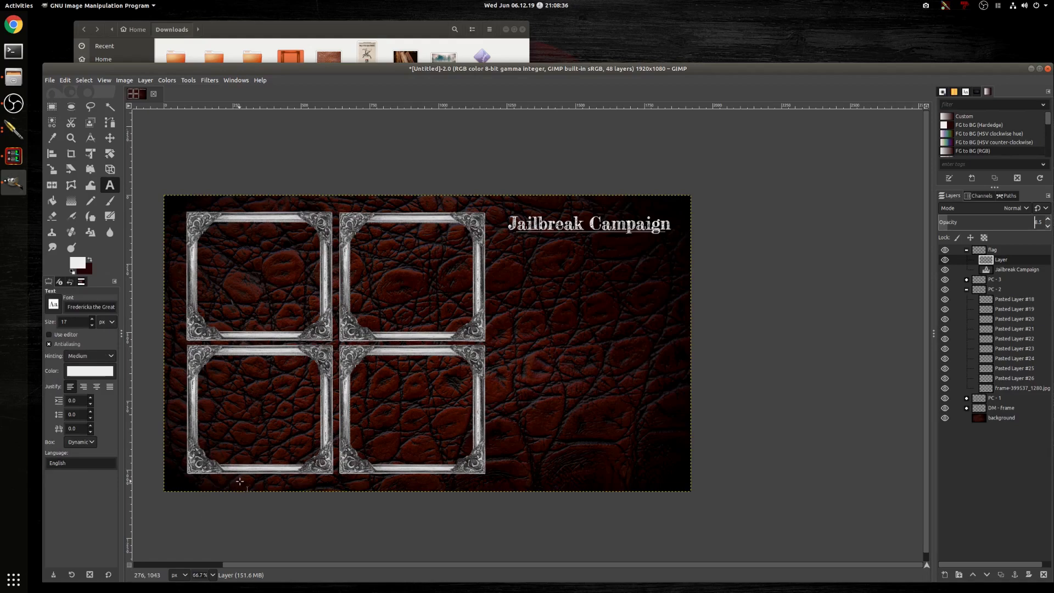
click(530, 468)
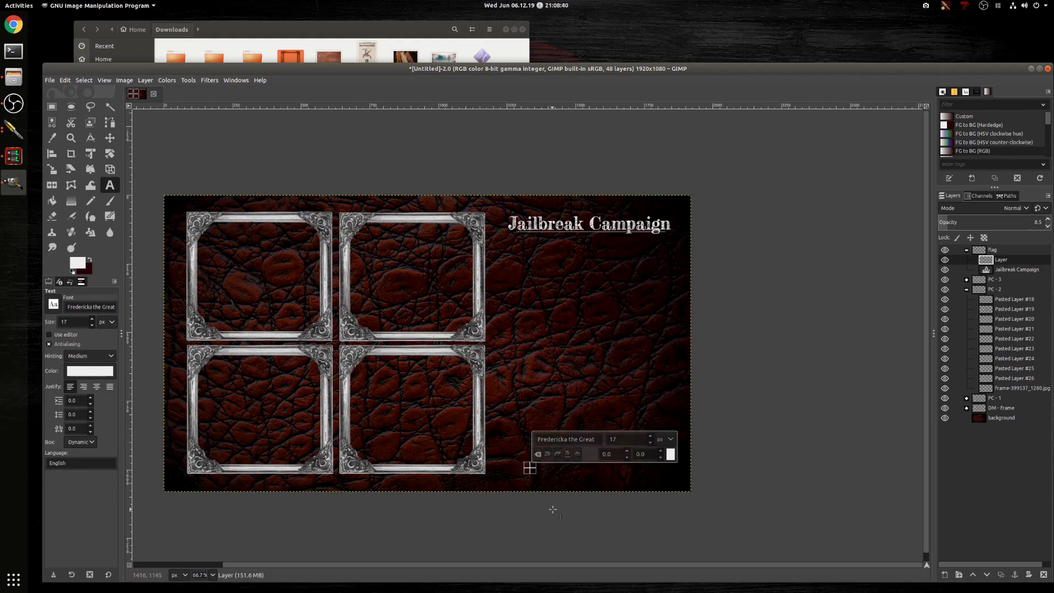
text(twitch.tv/aagrapsas)
key(ctrl+a)
scroll(651, 438, up, 20)
scroll(651, 437, up, 12)
click(110, 138)
drag(605, 484, 611, 478)
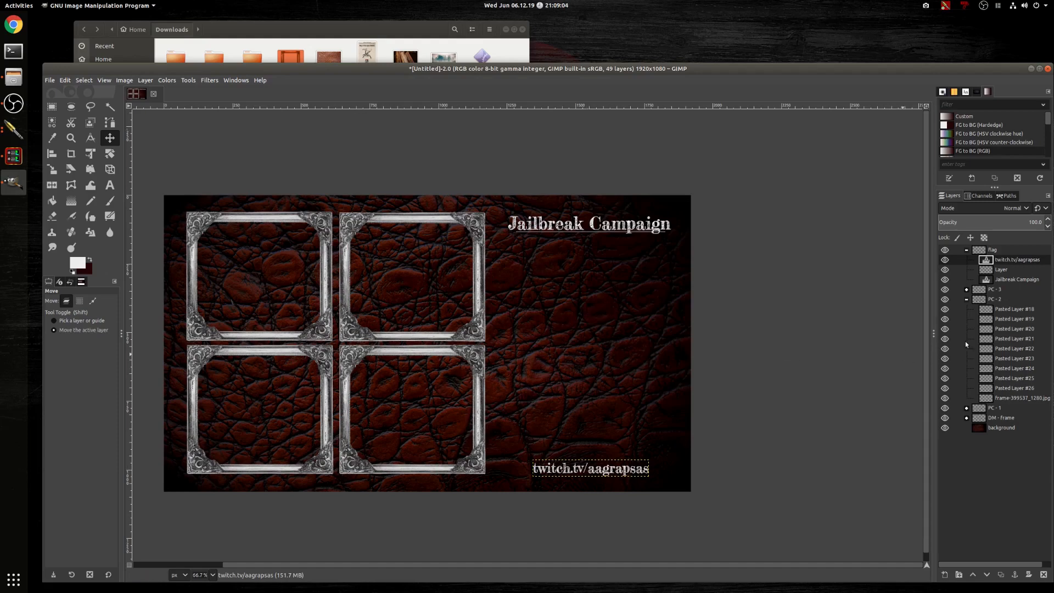
Step: Collapse the expanded layer groups and duplicate the "PC - 3" frame group as "PC - 4"
click(966, 250)
click(968, 270)
key(ctrl+shift+d)
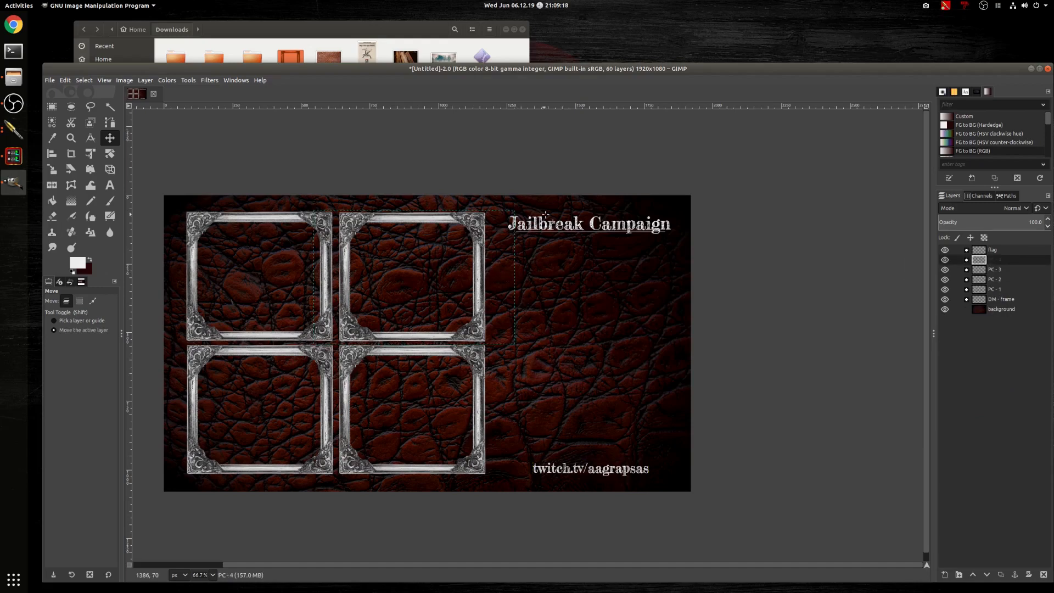
Step: Move the DM frame close to the canvas's left edge and shift the "PC - 1" and "PC - 2" frames right along the lower row
click(979, 288)
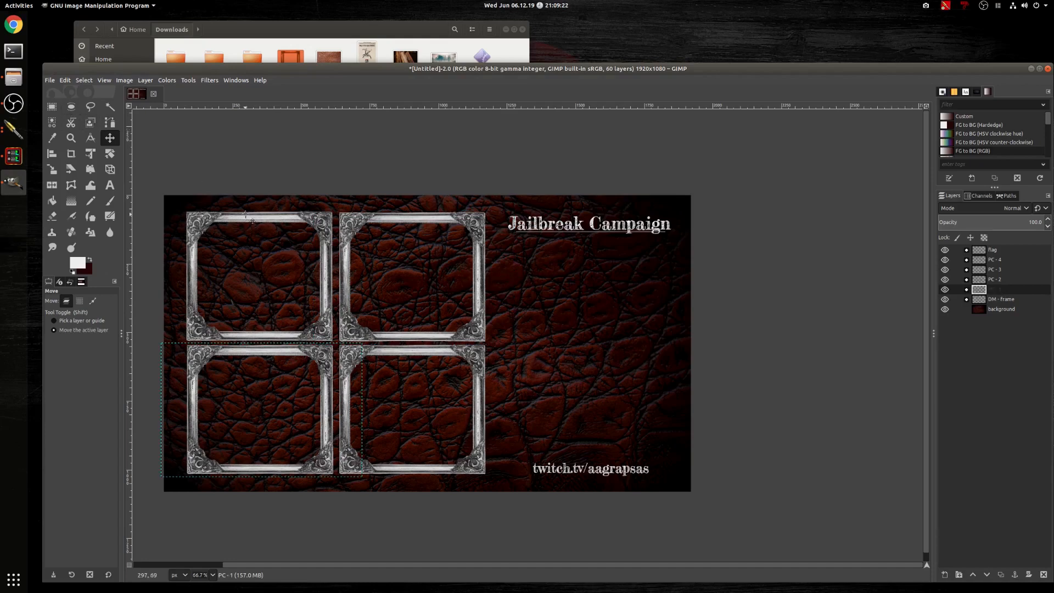
mouse_move(252, 219)
mouse_down()
mouse_move(242, 218)
mouse_move(259, 220)
mouse_move(249, 223)
mouse_up()
click(1030, 303)
click(1005, 290)
drag(288, 347, 537, 351)
click(991, 281)
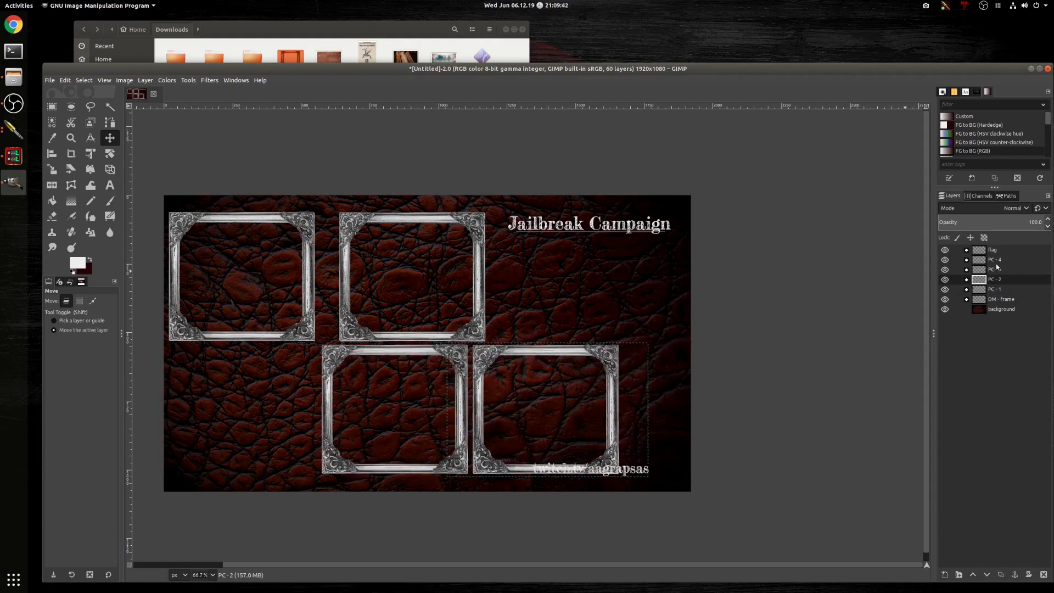
Step: Move the Twitch address text from the "flag" group down into the canvas's lower-right corner
click(966, 250)
click(1011, 259)
drag(641, 476, 675, 488)
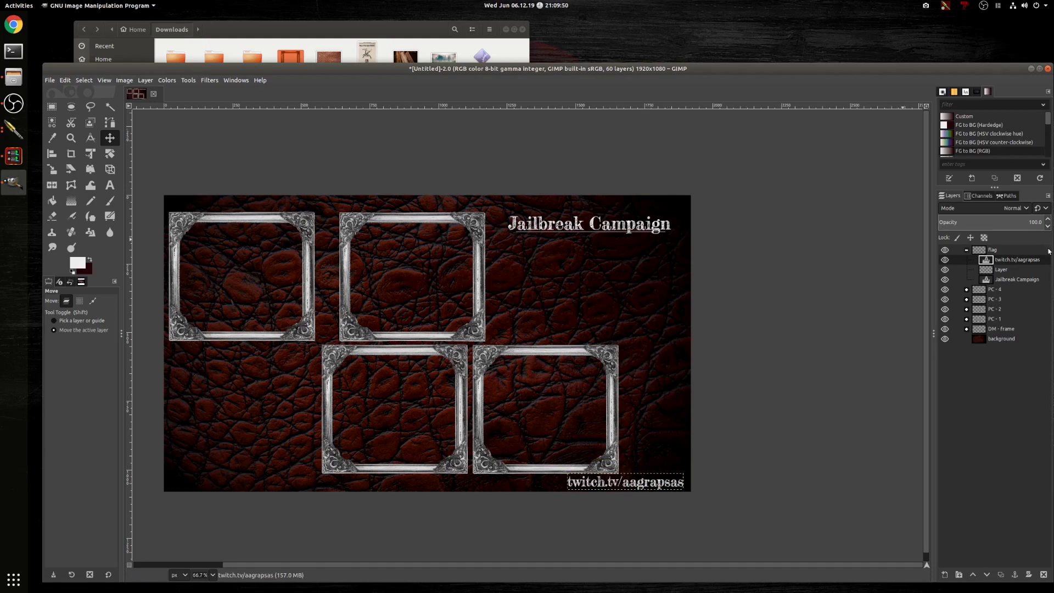
Step: Position the "PC - 3" and "PC - 4" frames in the upper row beside the DM frame, aligned above "PC - 1" and "PC - 2"
click(999, 299)
drag(489, 246, 469, 246)
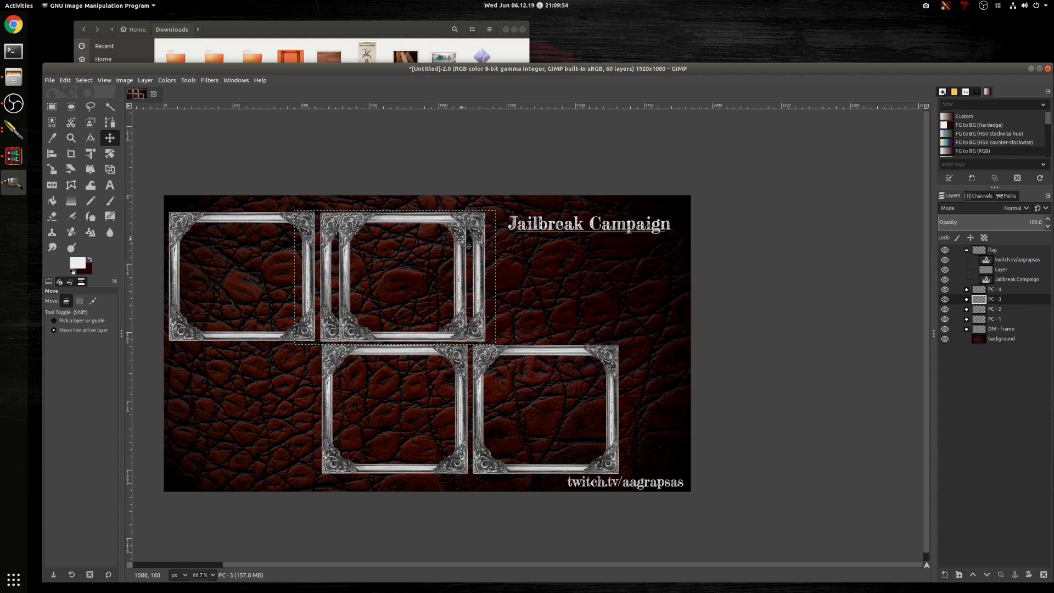
click(998, 291)
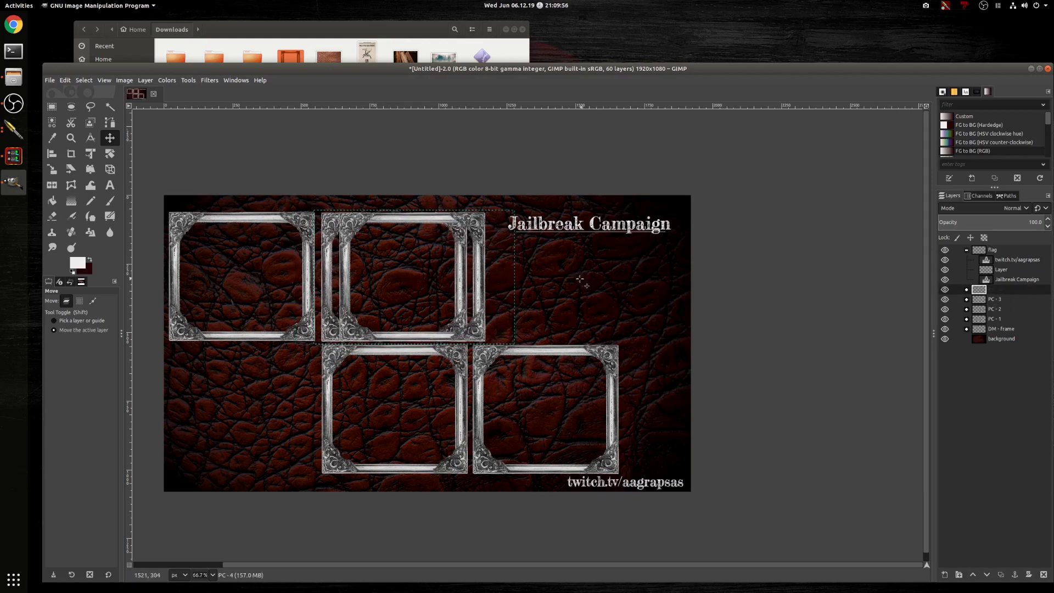
drag(490, 267, 642, 262)
drag(617, 269, 620, 267)
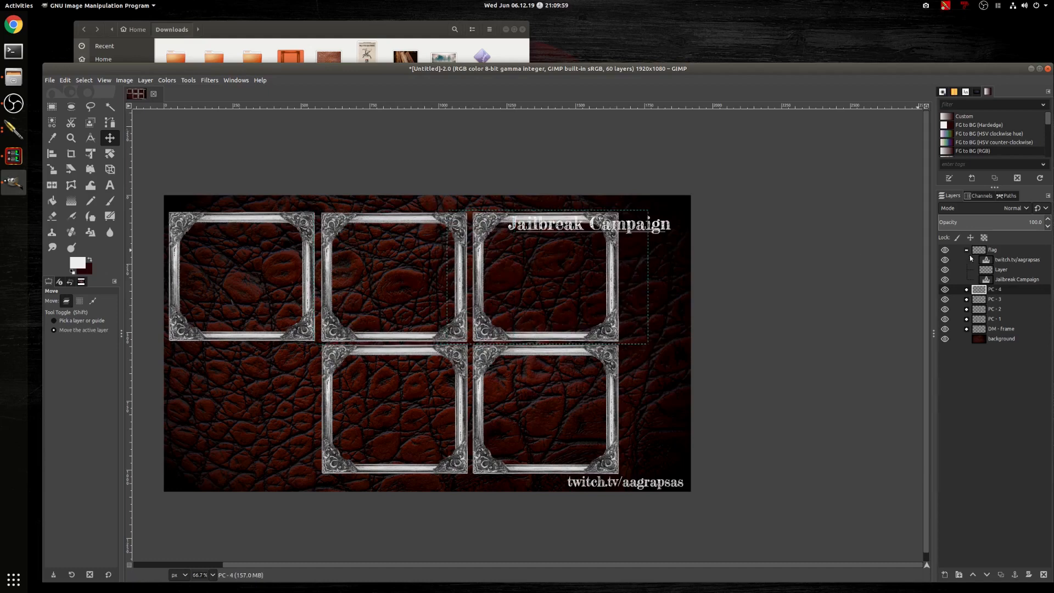
Step: Create a layer group named "banner" inside "flag" and put the campaign title and its underline layer in it
click(1013, 261)
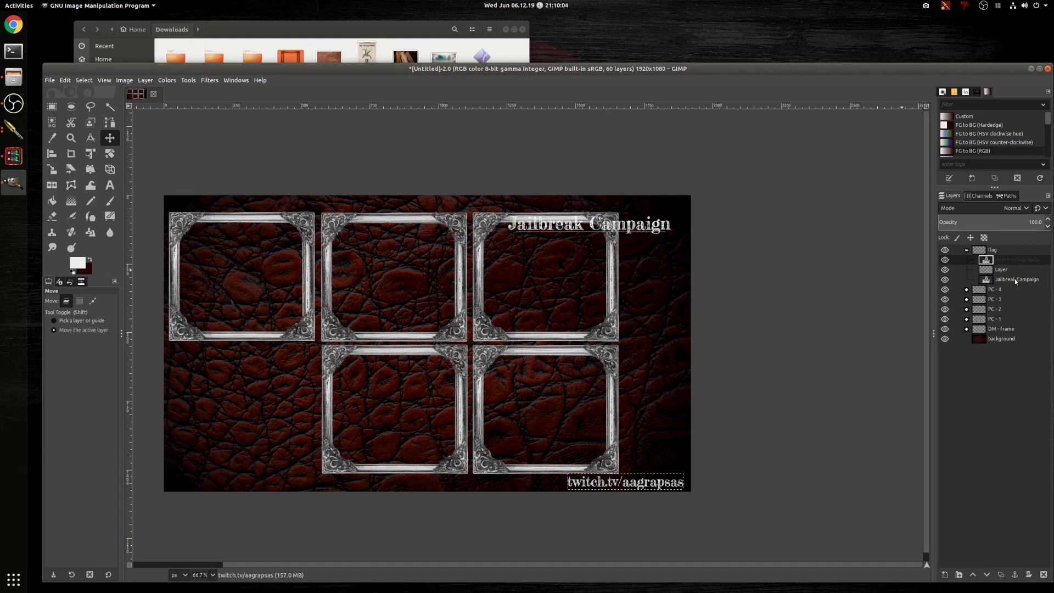
key(Down)
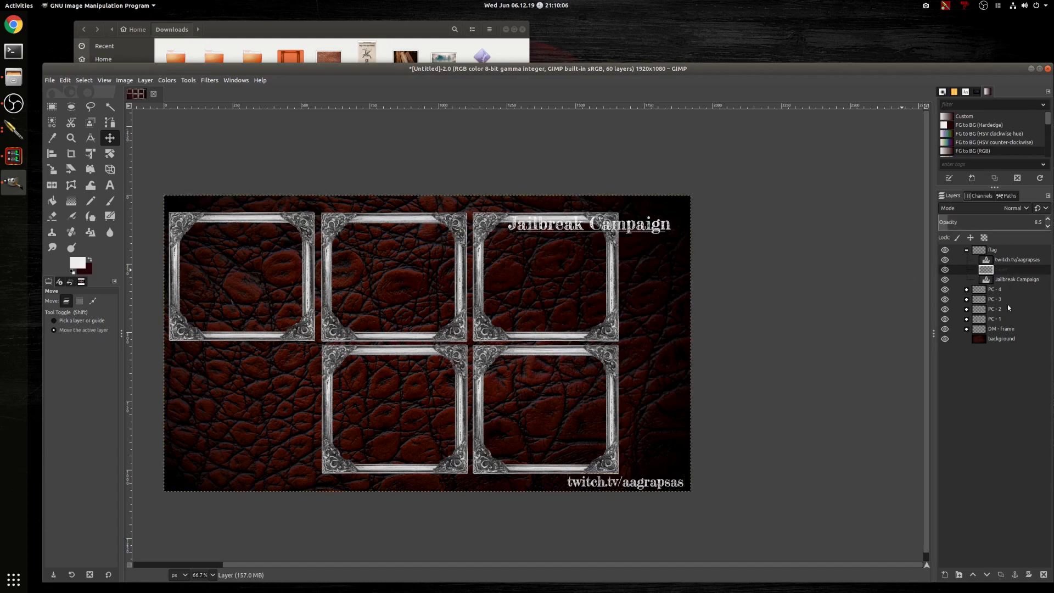
click(959, 574)
double_click(1009, 270)
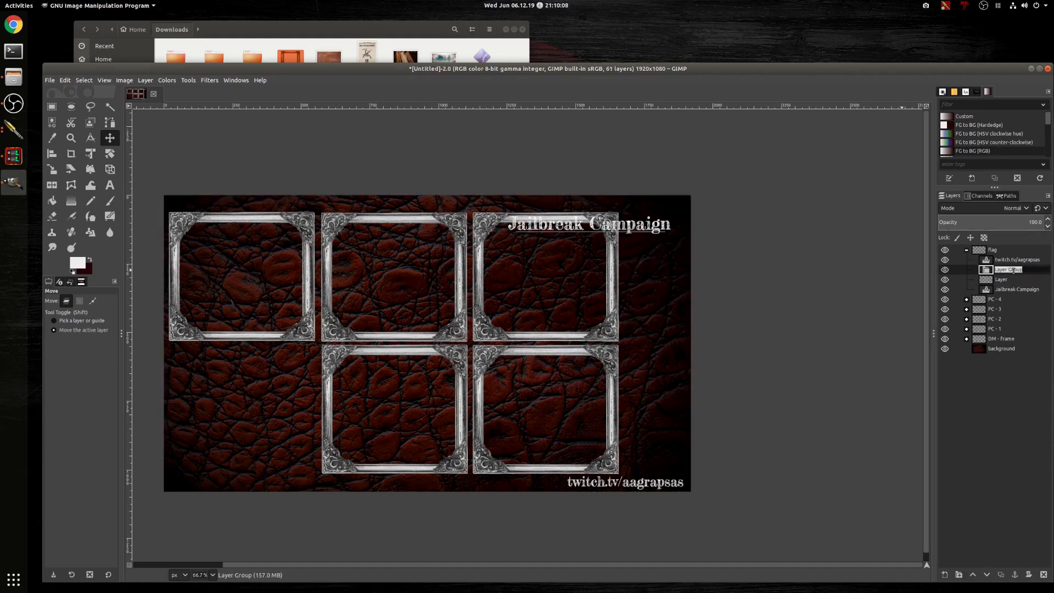
text(banner)
key(Return)
drag(999, 282, 1014, 274)
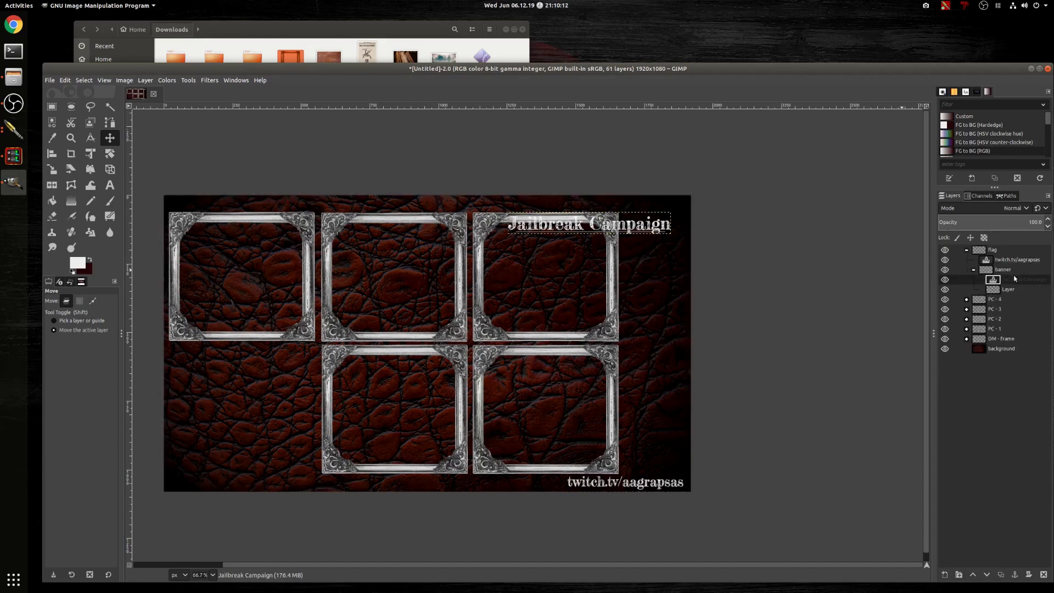
Step: Move the whole "banner" group into the canvas's upper-right corner and set its opacity to about 69.6
drag(631, 234, 651, 209)
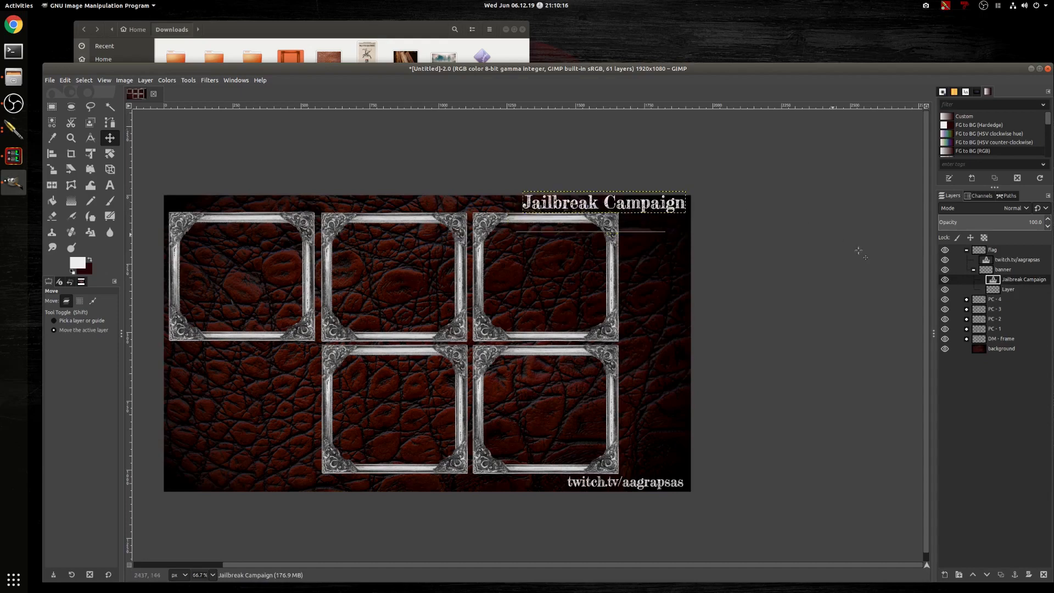
key(ctrl+z)
click(996, 271)
drag(642, 226, 665, 217)
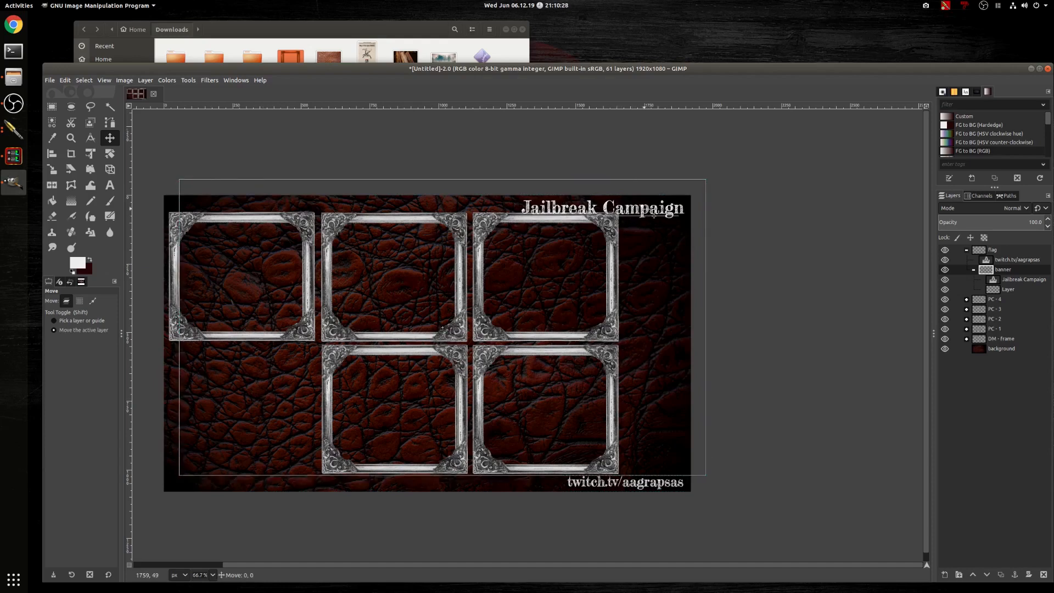
click(1033, 220)
drag(1041, 226, 812, 228)
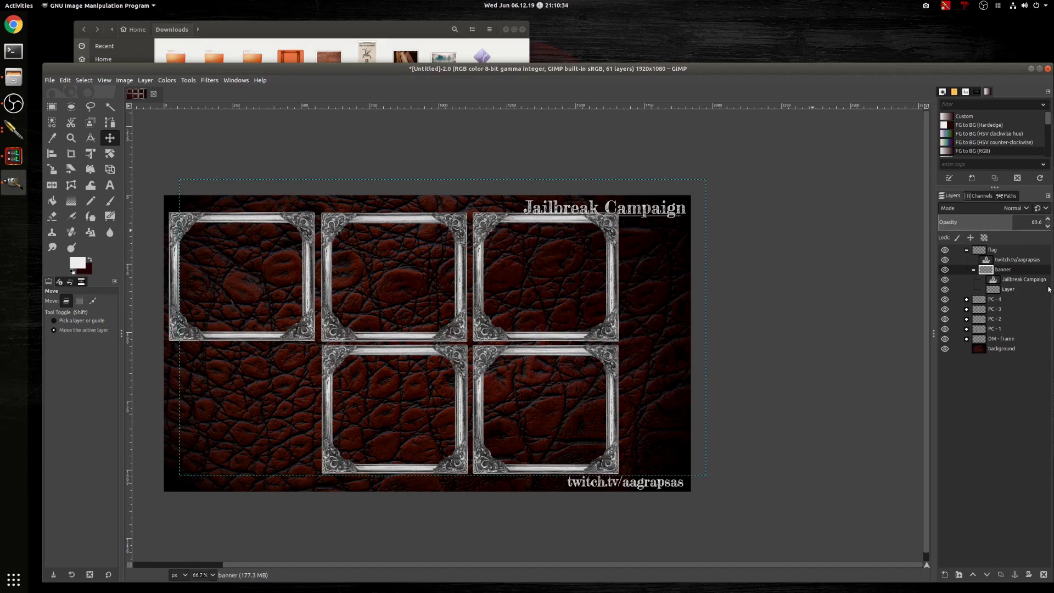
Step: Add a new top-level layer group above "PC - 4" and name it "4 player setup"
click(989, 302)
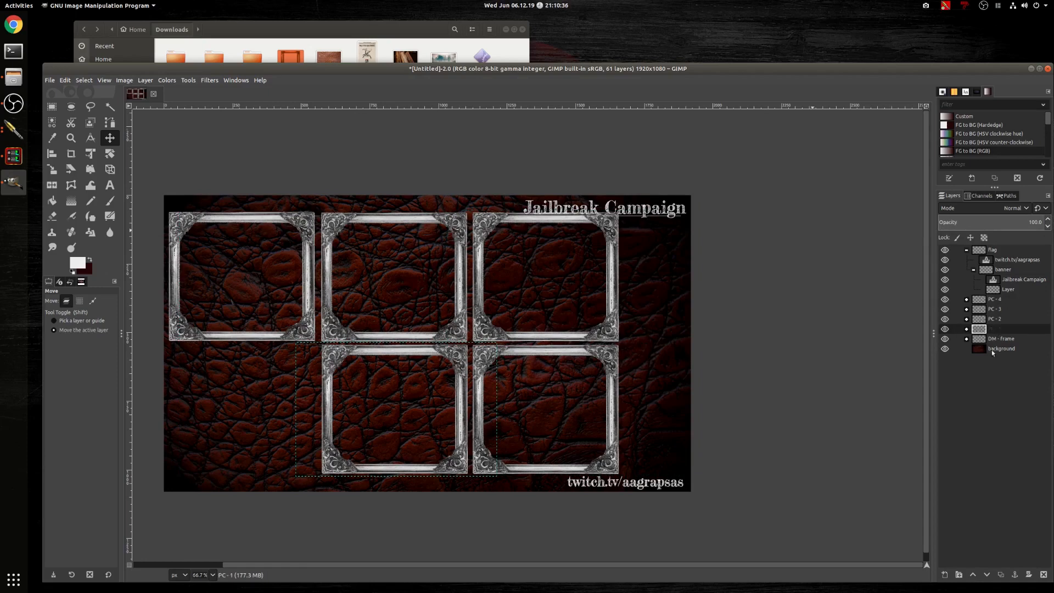
click(958, 574)
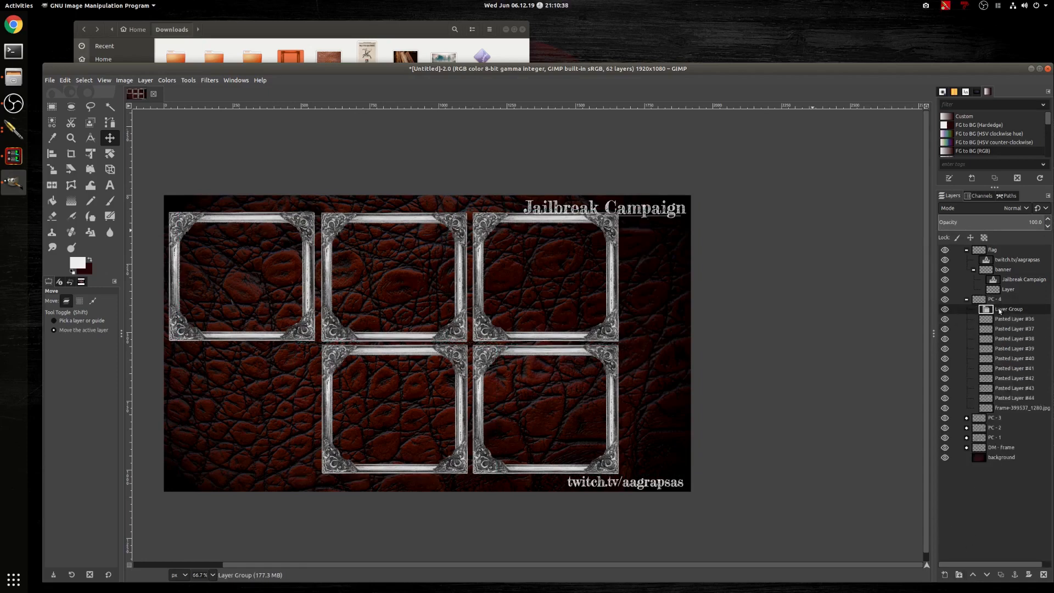
drag(1004, 309, 1004, 297)
double_click(1004, 300)
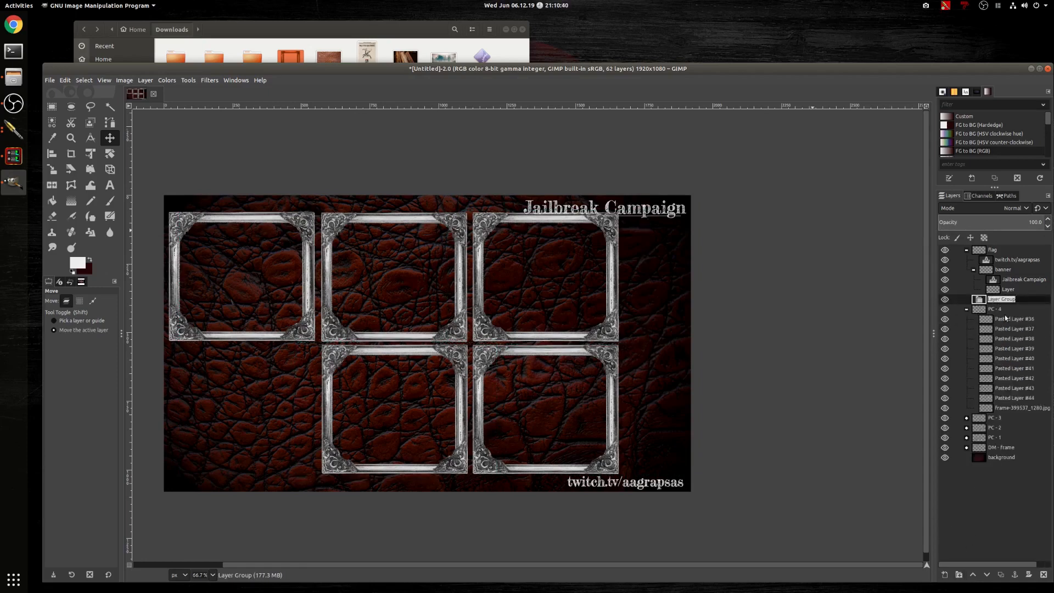
text(4 player setup)
key(Return)
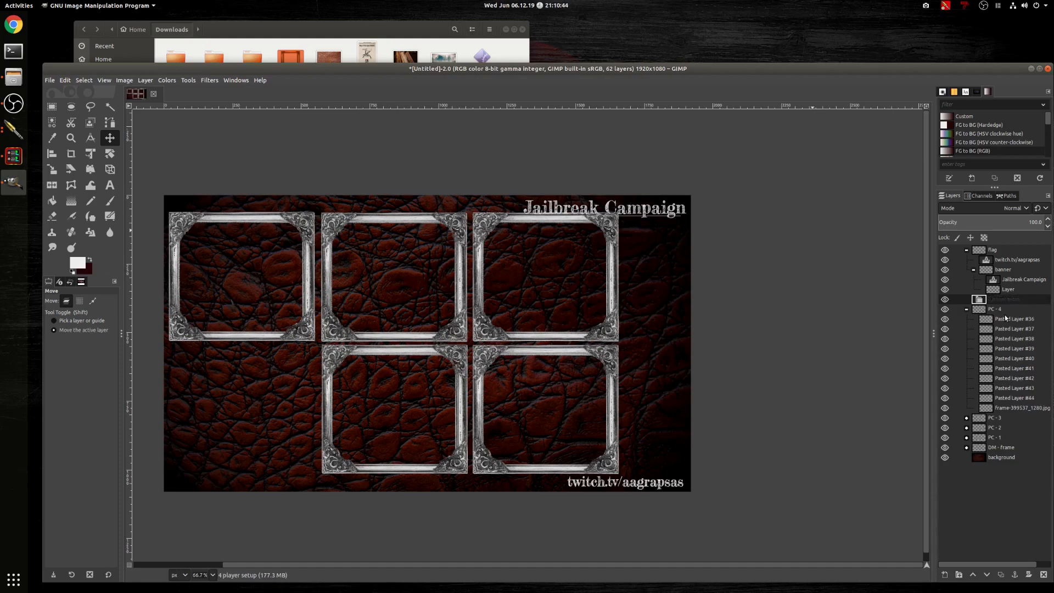
Step: Put the four PC frame groups and the "DM - frame" group into "4 player setup"
drag(987, 314, 1001, 341)
click(974, 307)
click(994, 330)
Step: Scale the "4 player setup" group proportionally to about 1793×948 px and move it between the title and the Twitch address
click(995, 301)
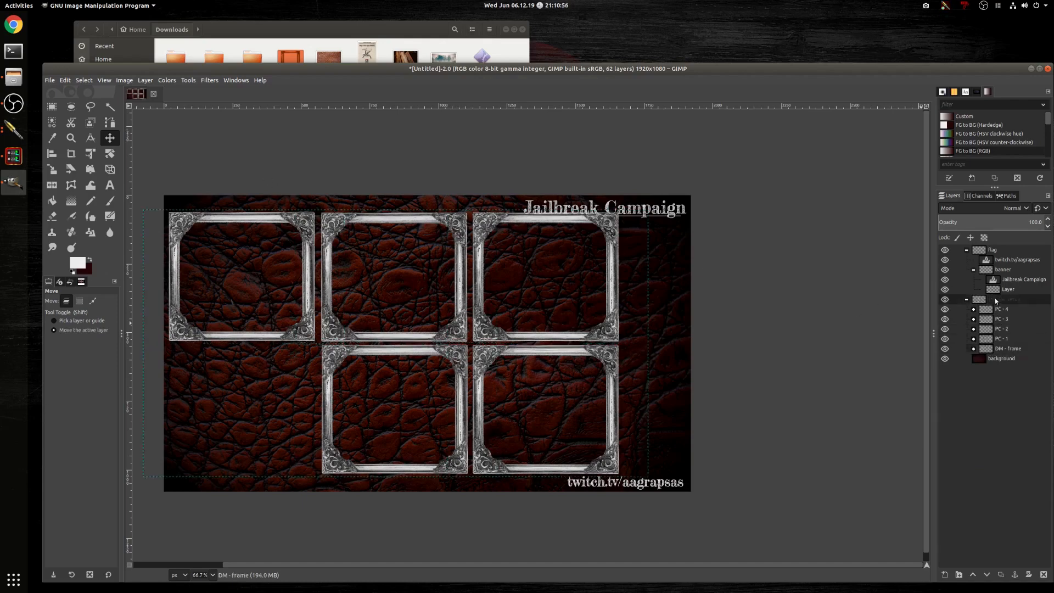
drag(461, 280, 481, 284)
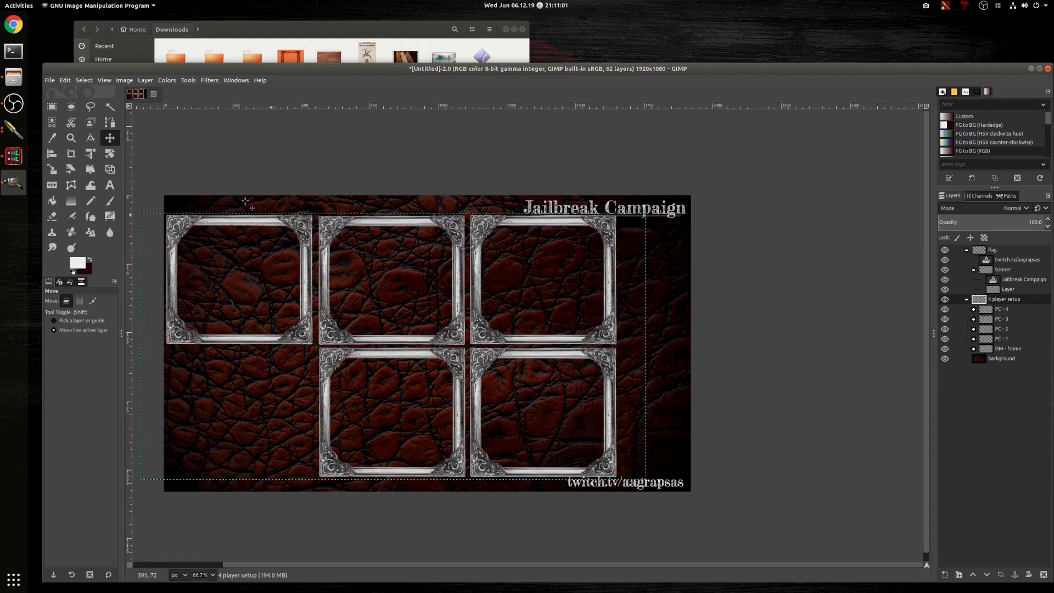
click(51, 169)
click(618, 473)
drag(618, 473, 608, 468)
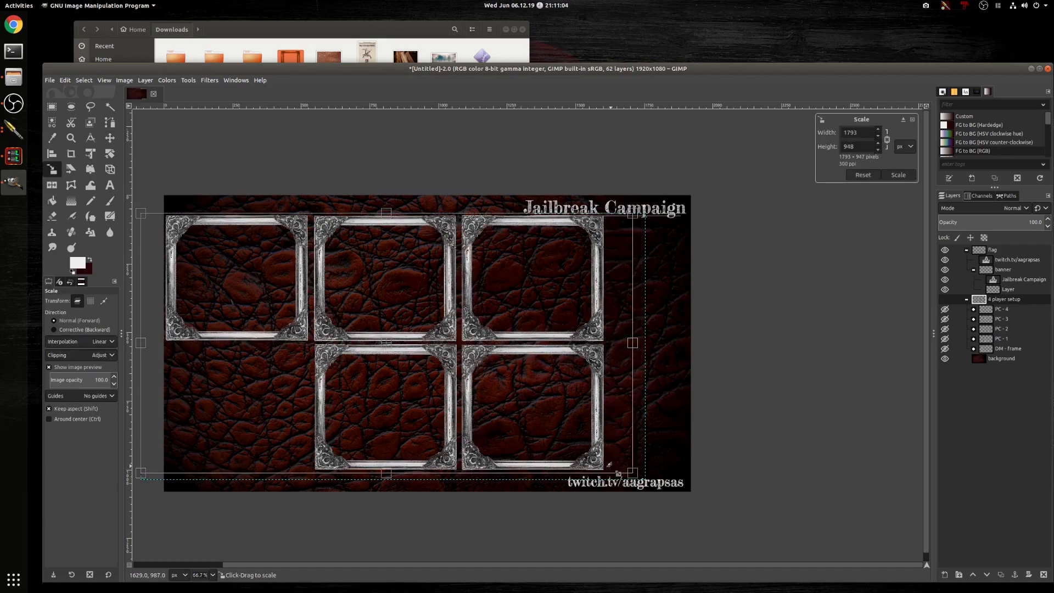
click(110, 138)
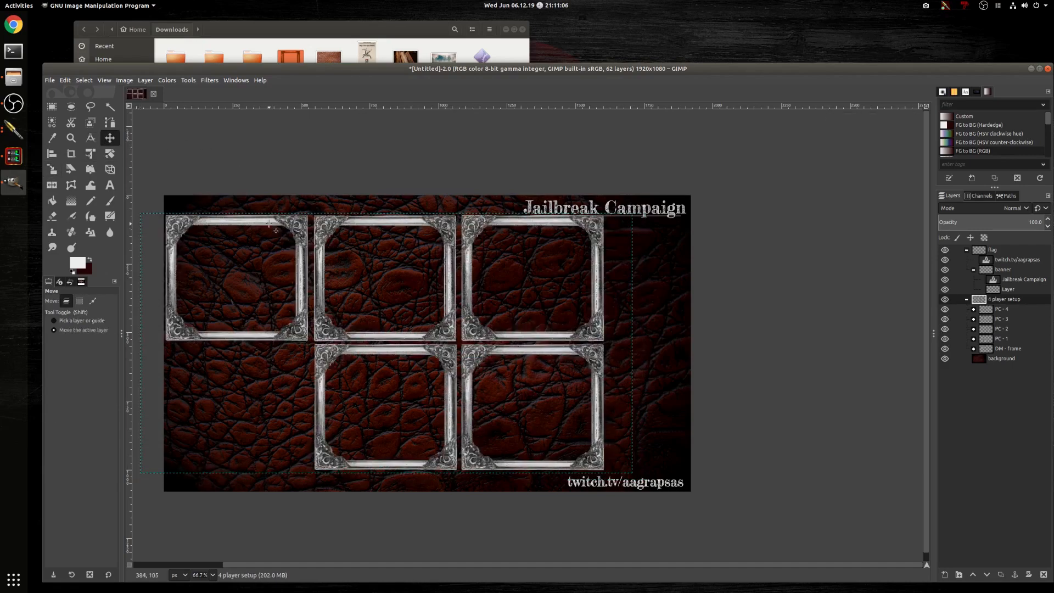
drag(264, 225, 294, 229)
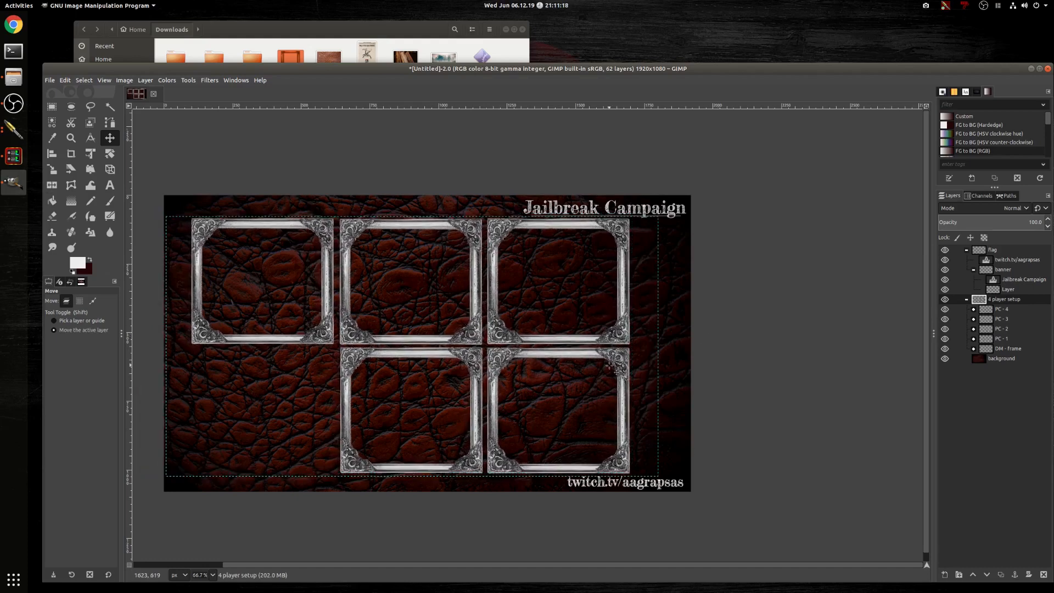
Step: Duplicate the background layer into the bottom of "4 player setup" as "bg - rendered" and hide the original background
click(1005, 359)
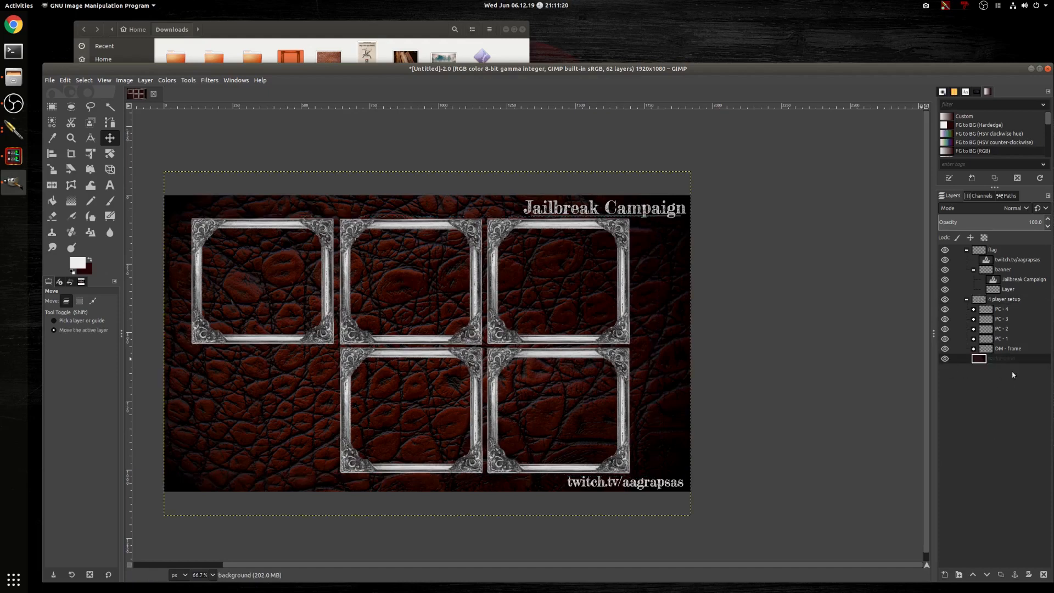
right_click(1001, 361)
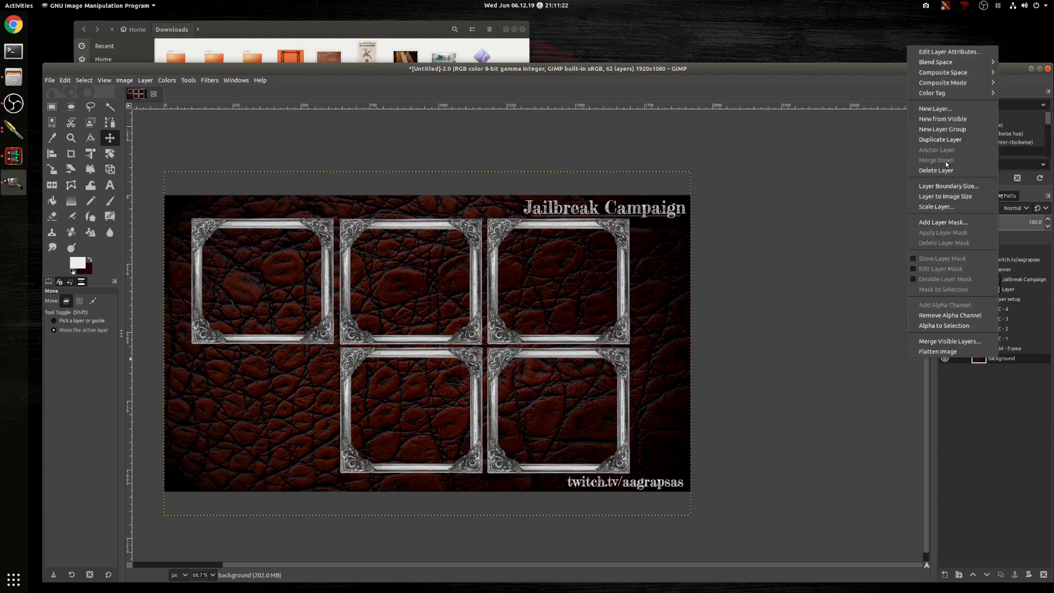
click(940, 139)
drag(1000, 363, 1001, 352)
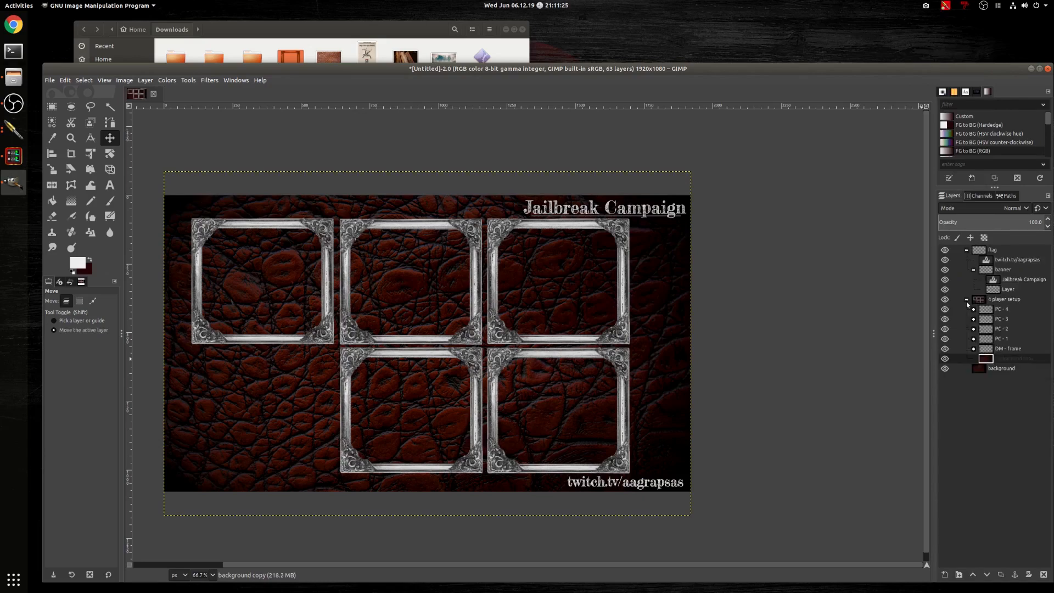
double_click(1011, 358)
text(bg - rendered)
key(Return)
click(1008, 367)
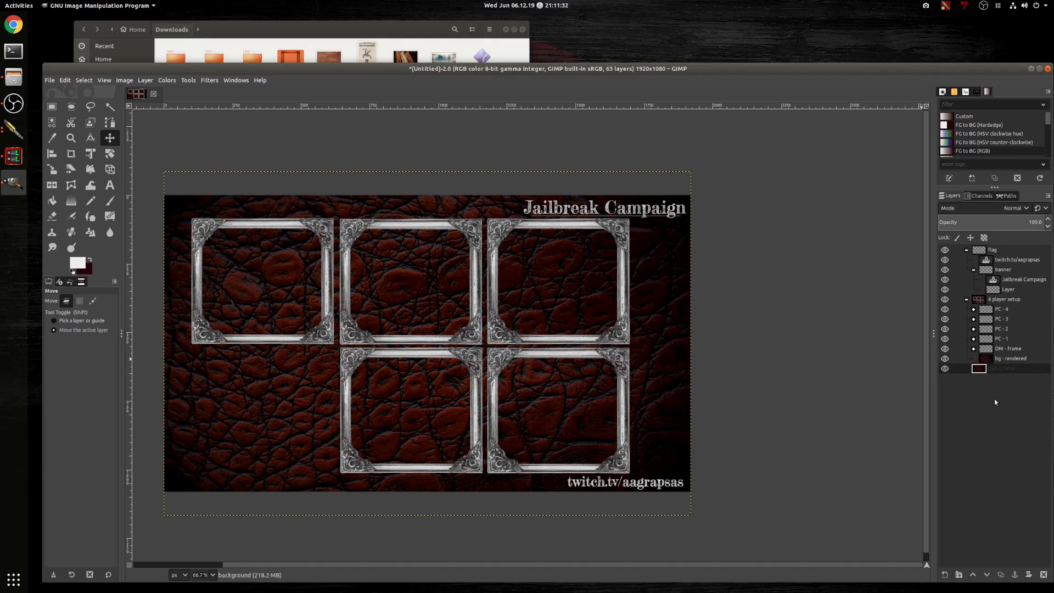
click(1001, 361)
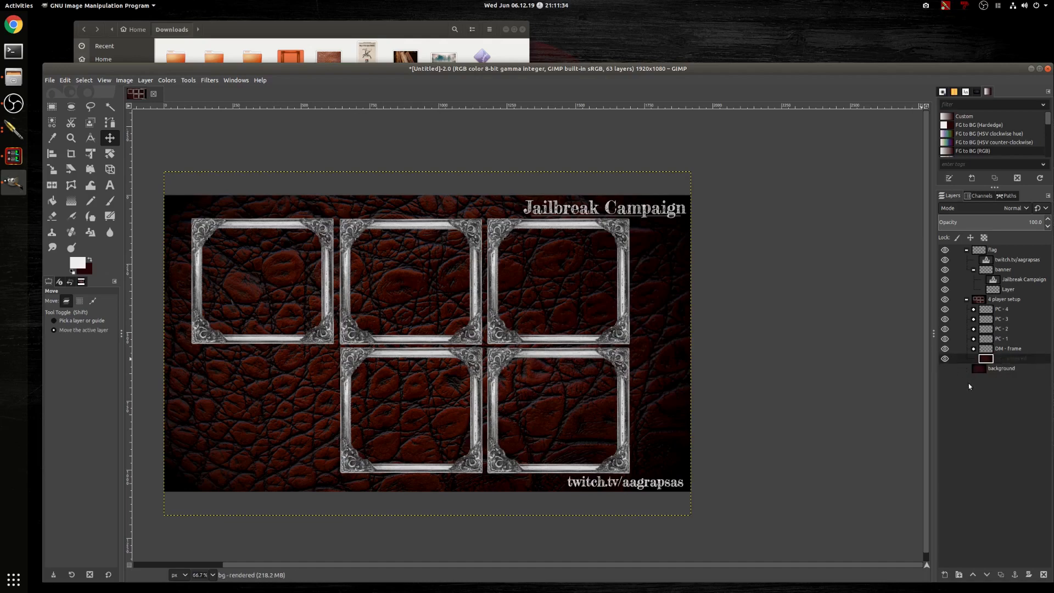
Step: Cut the leather out of the inside of all five frames on the "bg - rendered" layer using rectangular selections
click(52, 106)
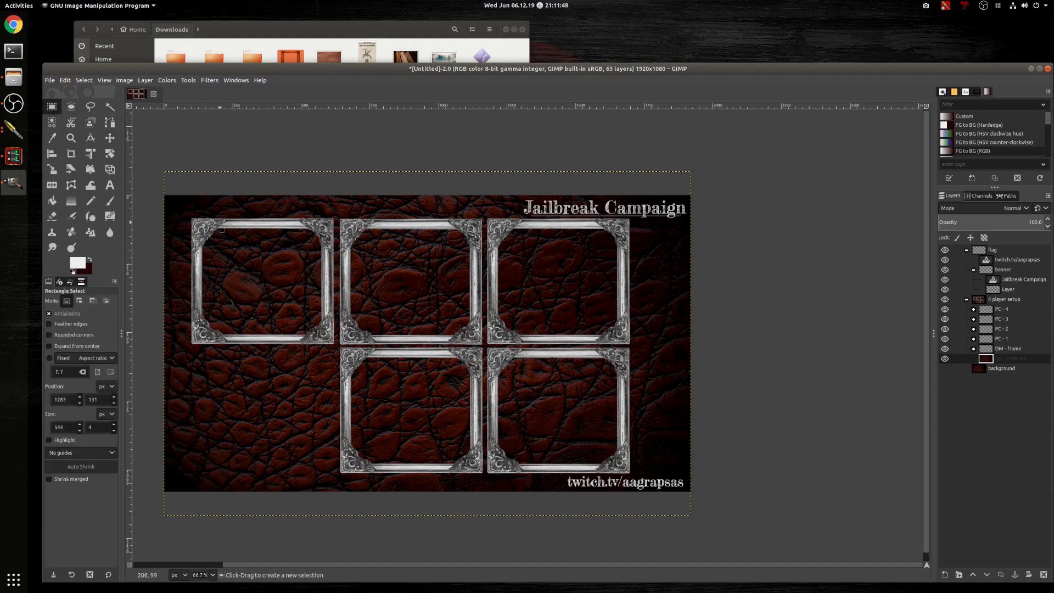
drag(196, 222, 328, 339)
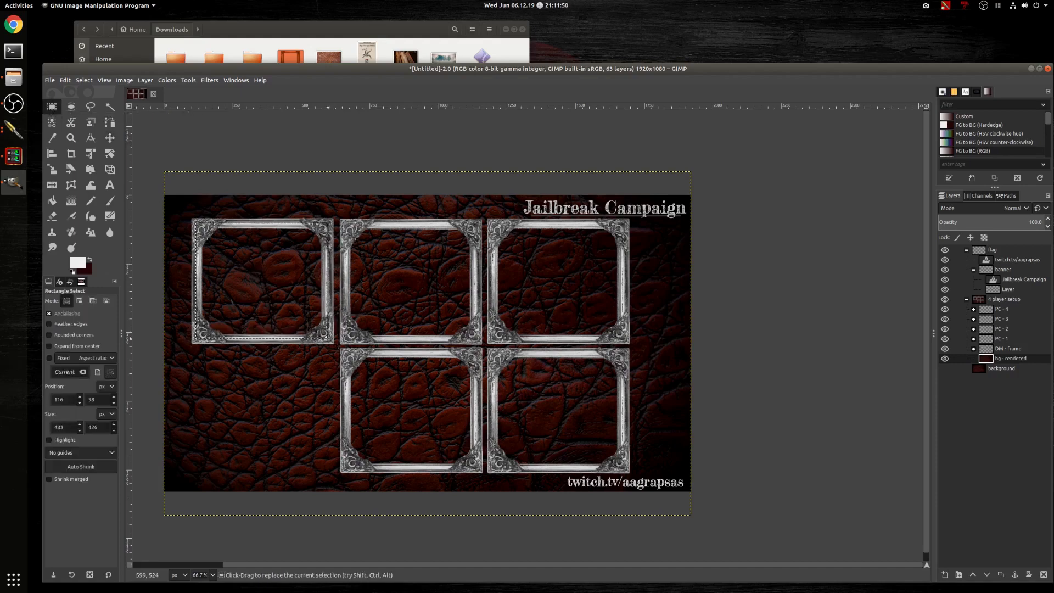
key(Delete)
drag(344, 226, 476, 339)
key(Delete)
drag(498, 231, 628, 346)
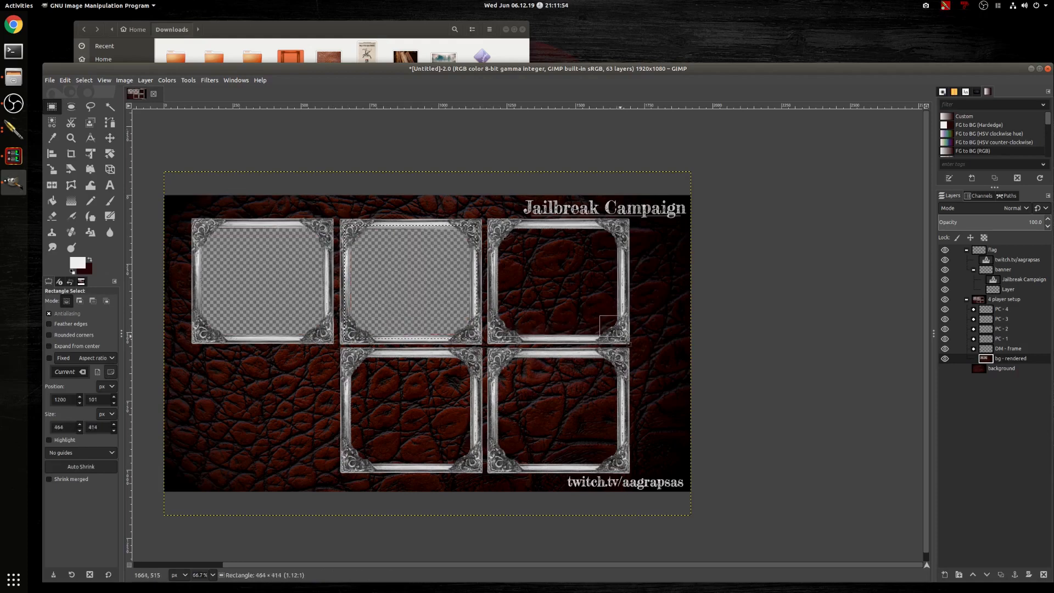
key(Delete)
drag(492, 353, 624, 468)
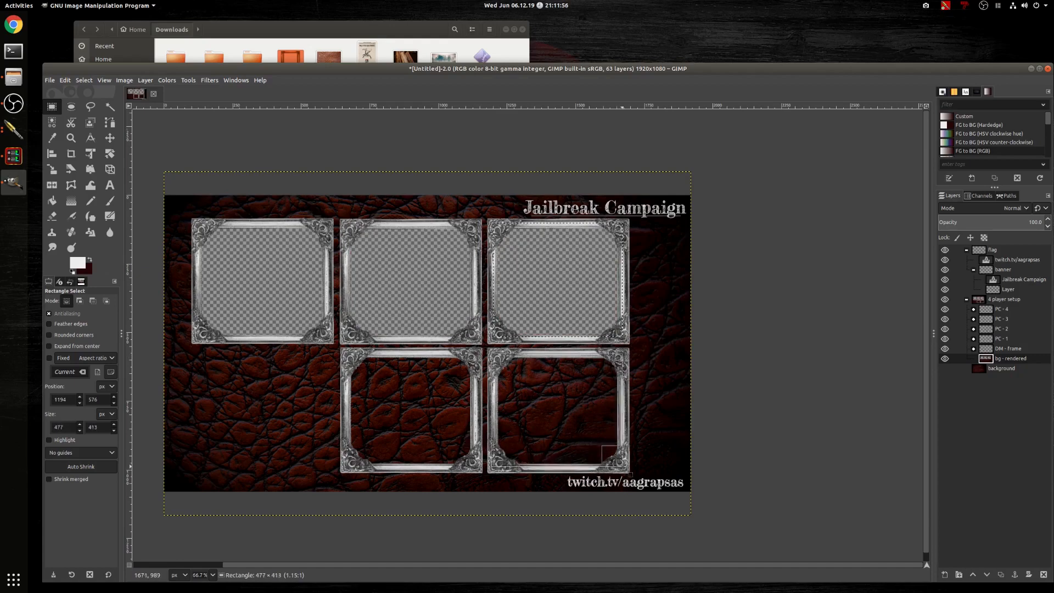
key(Delete)
drag(346, 352, 486, 476)
key(Delete)
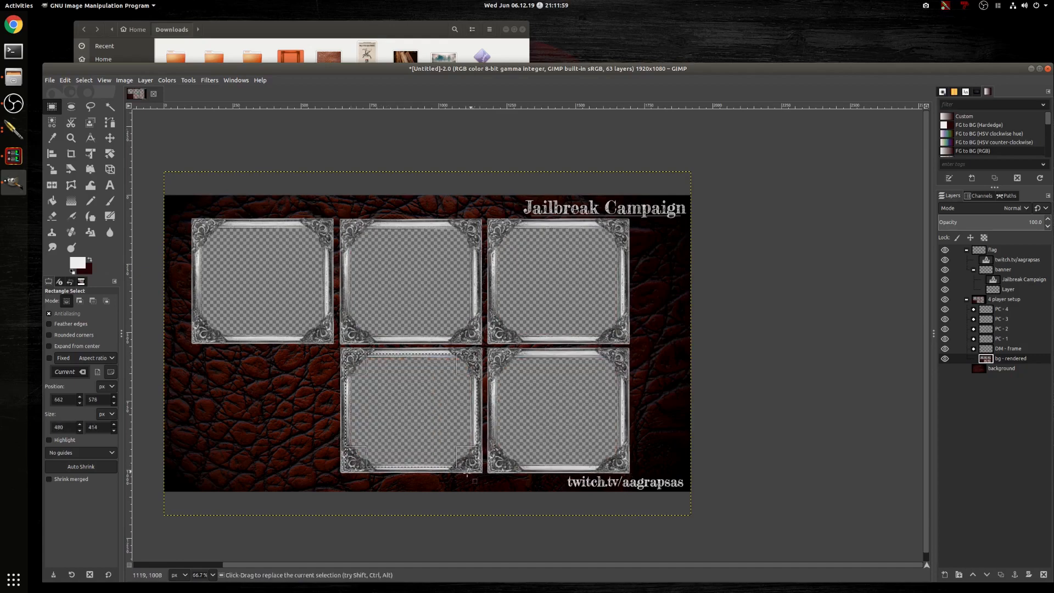
click(84, 81)
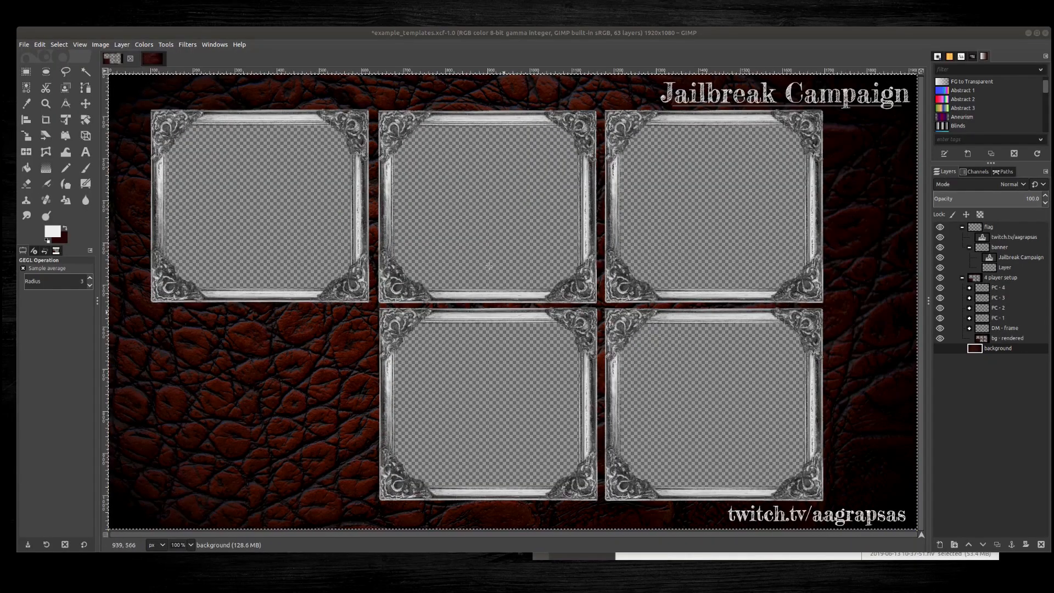
Step: Export the overlay as main_4player_overlay.png into the examples folder, replacing the existing file and keeping the current PNG options
click(24, 45)
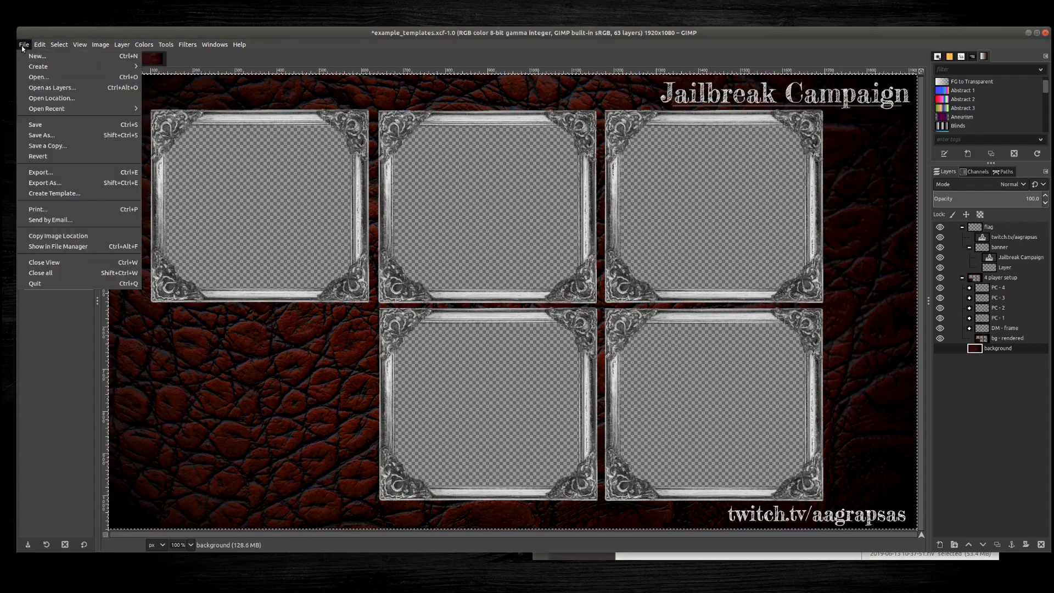
click(45, 183)
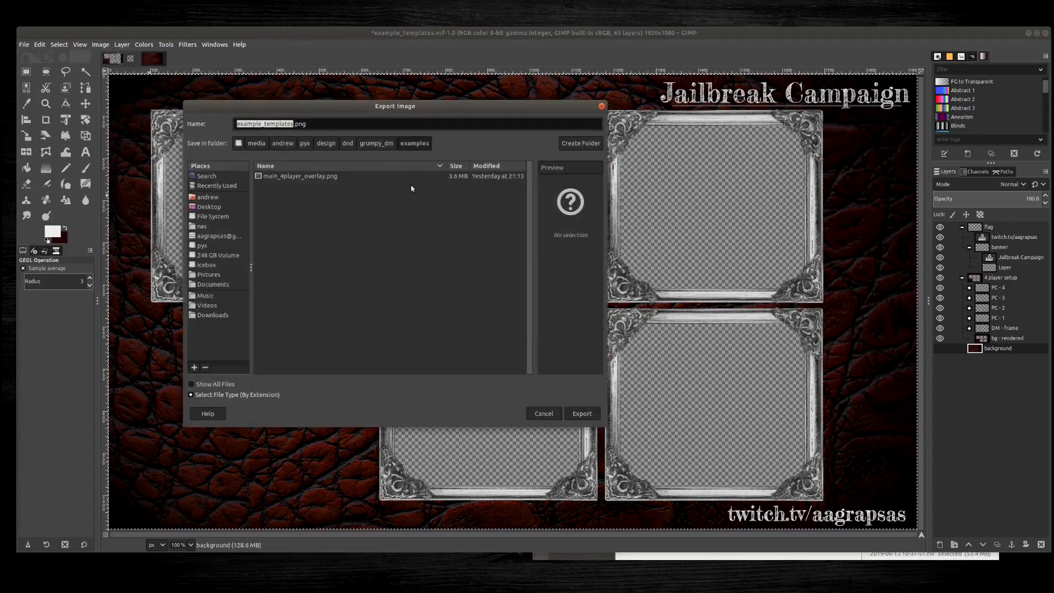
click(311, 123)
click(290, 176)
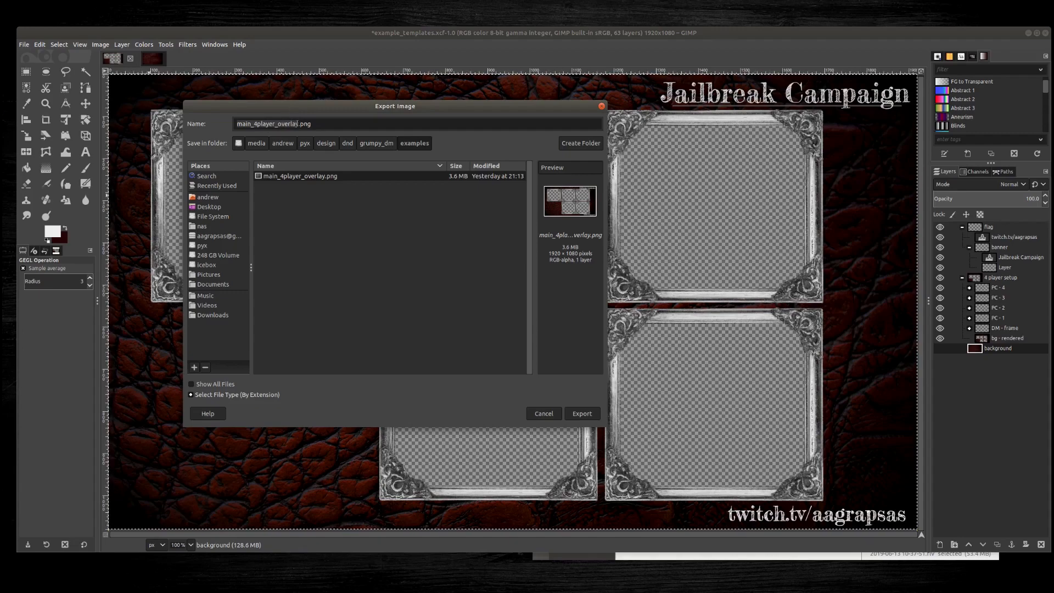
double_click(245, 125)
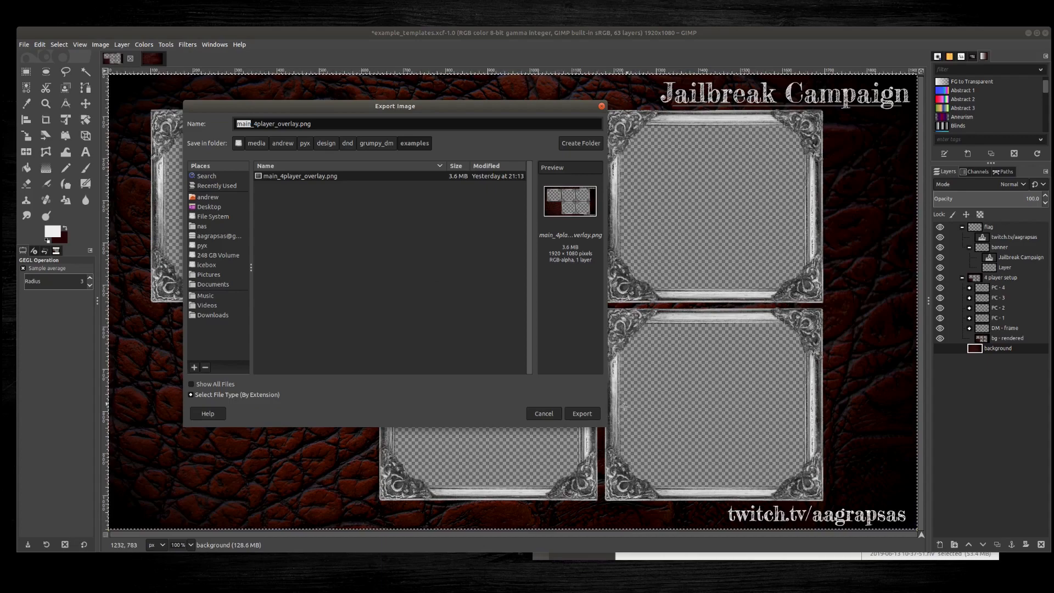
click(582, 414)
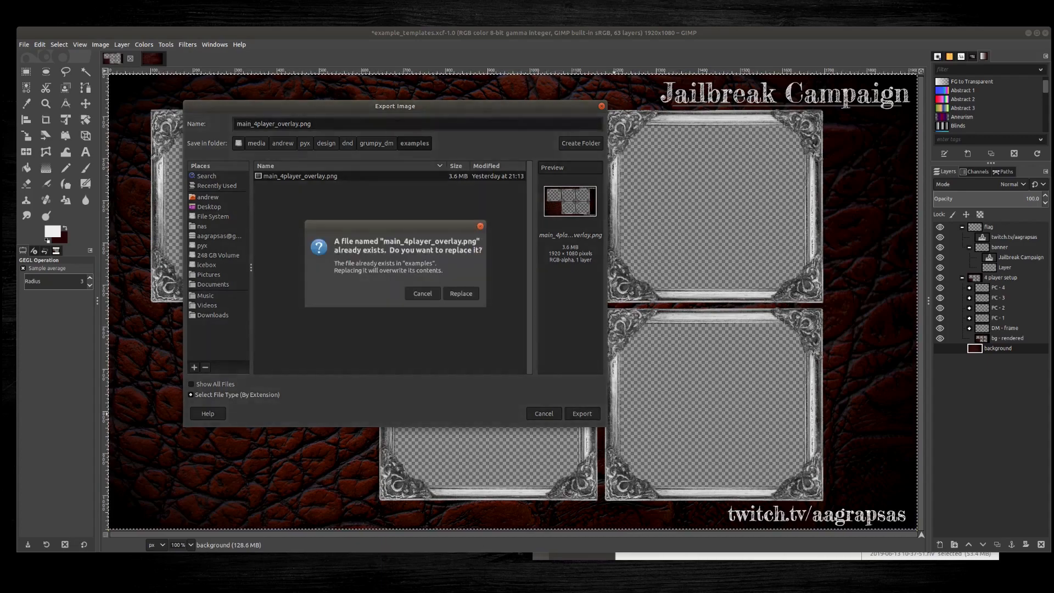
click(461, 294)
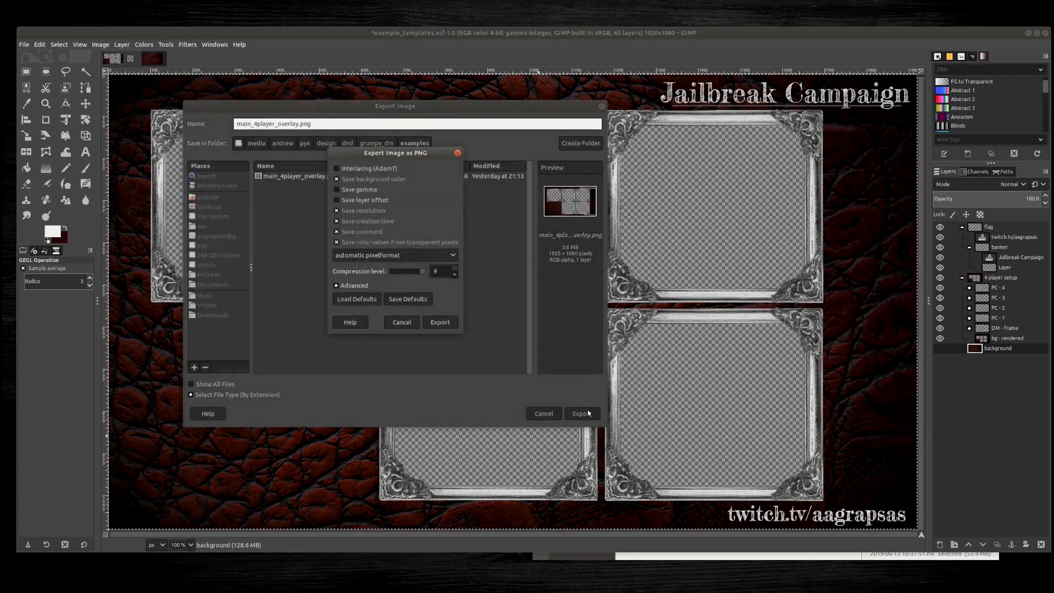
click(454, 328)
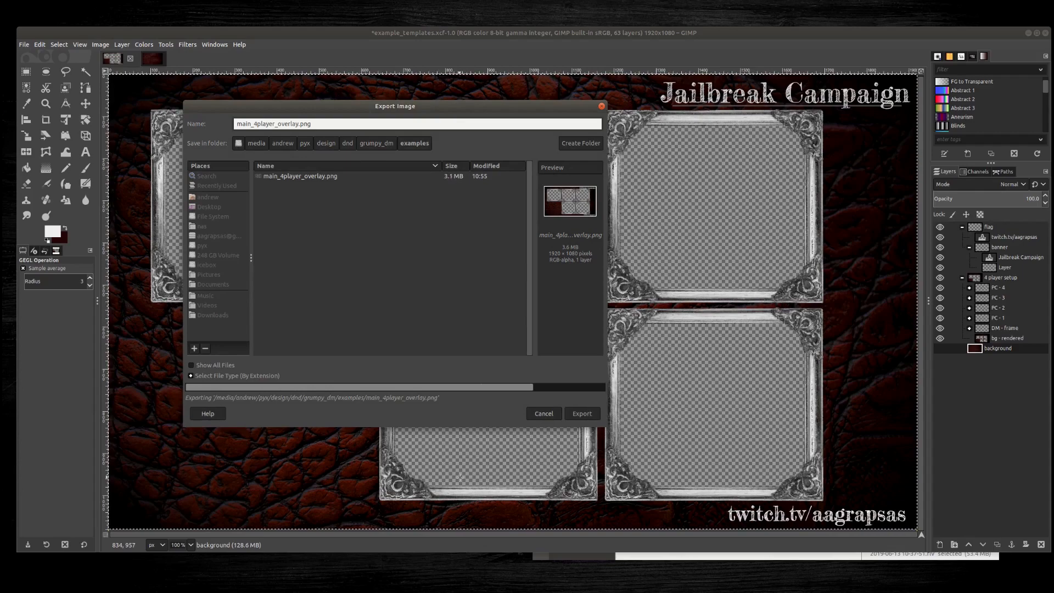
click(25, 46)
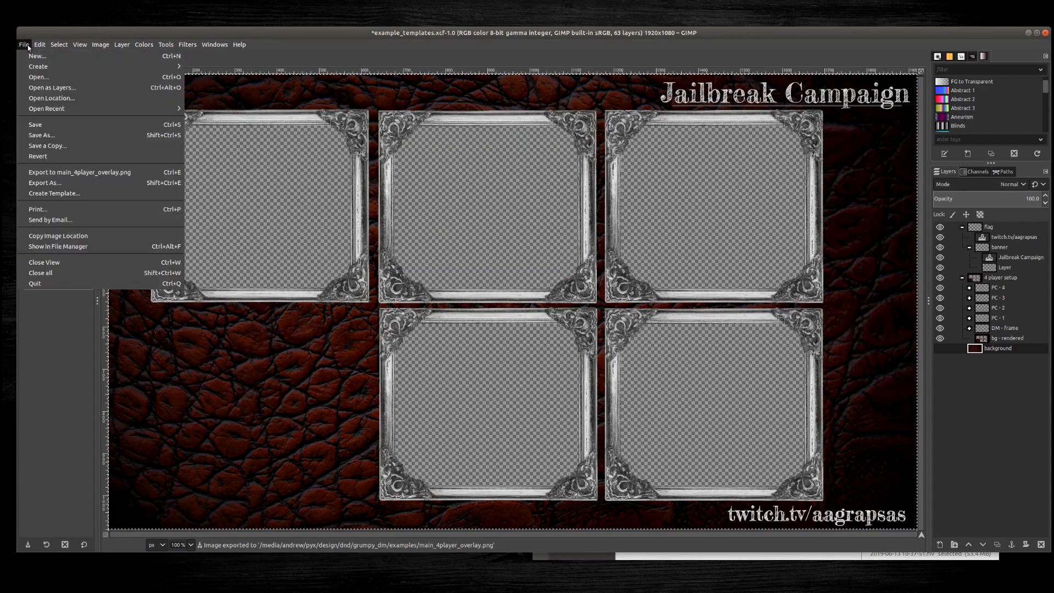
click(68, 125)
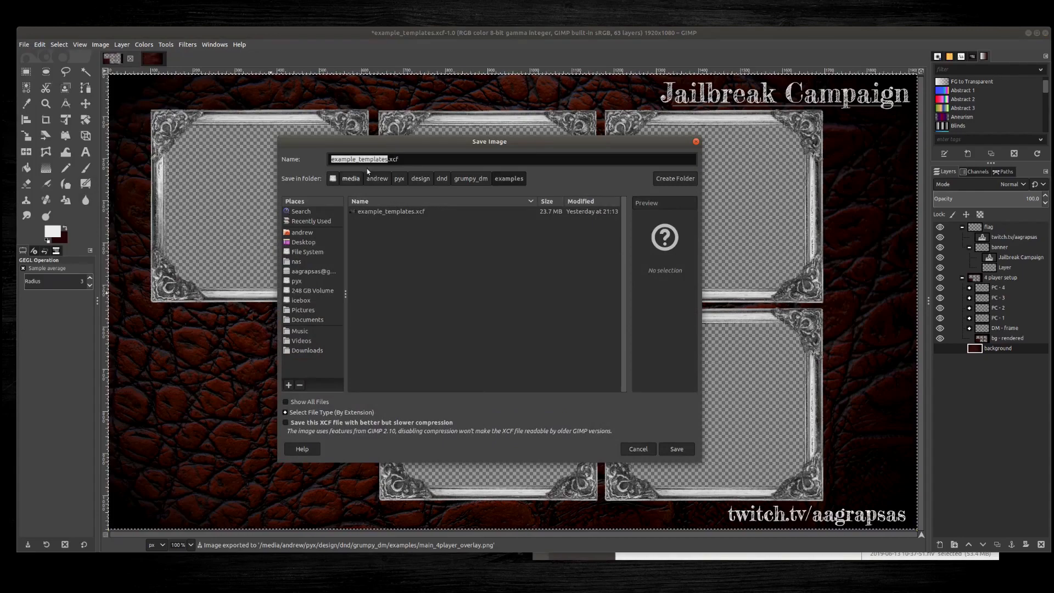
double_click(344, 160)
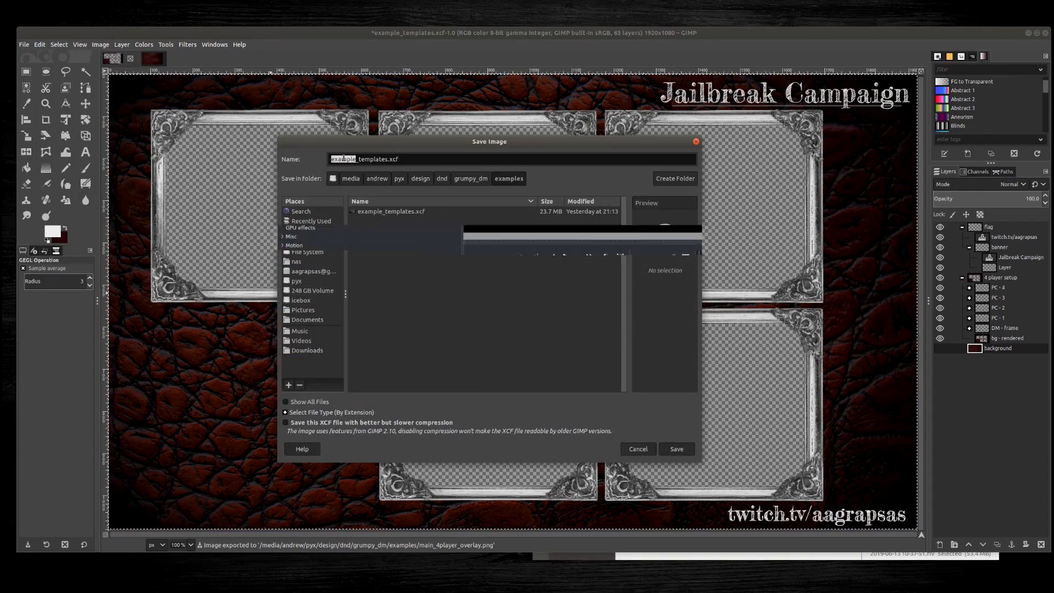
double_click(377, 159)
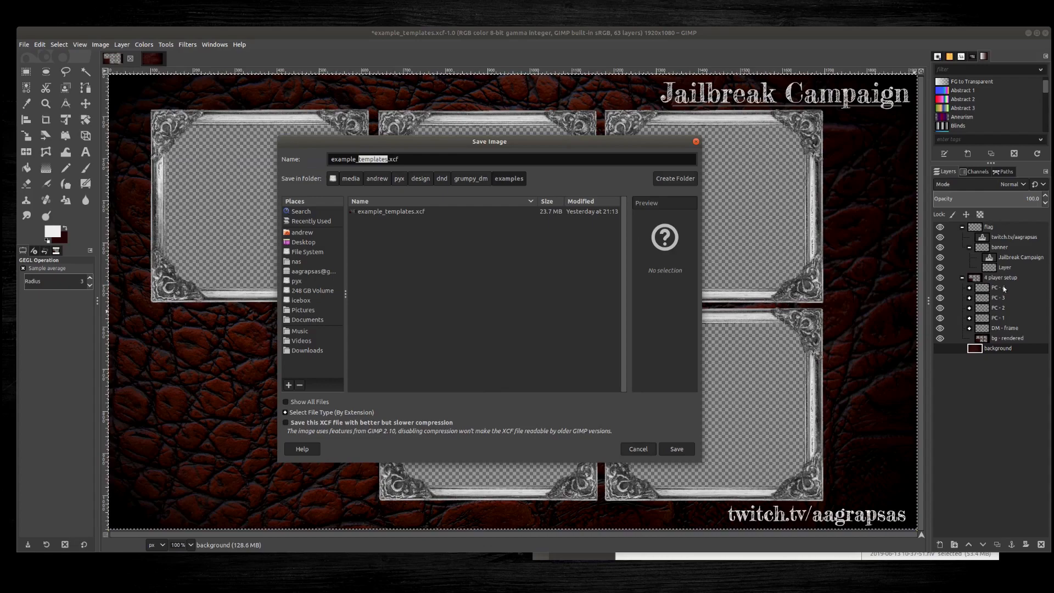
click(638, 449)
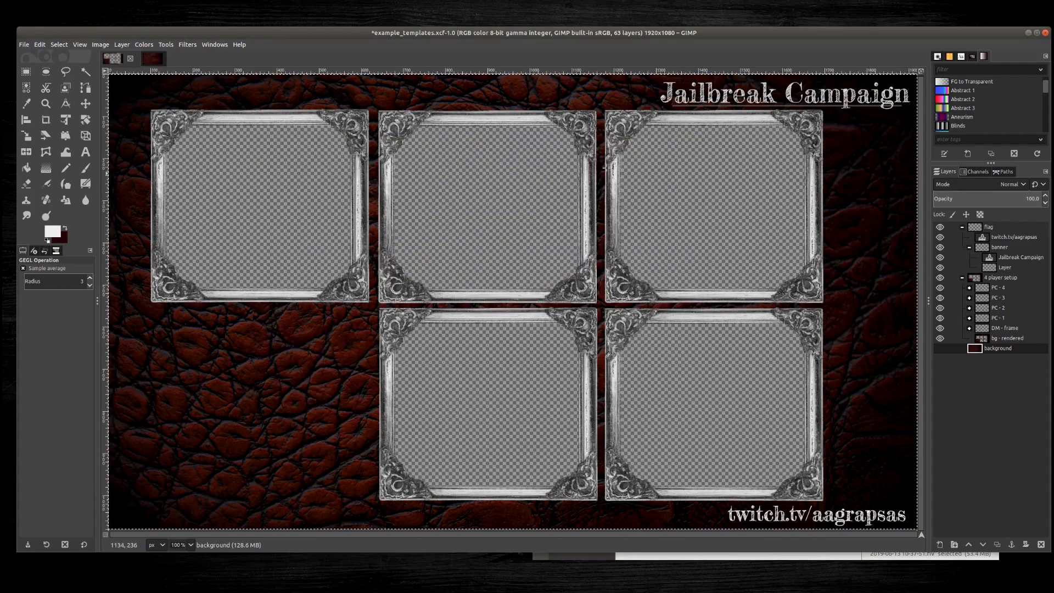